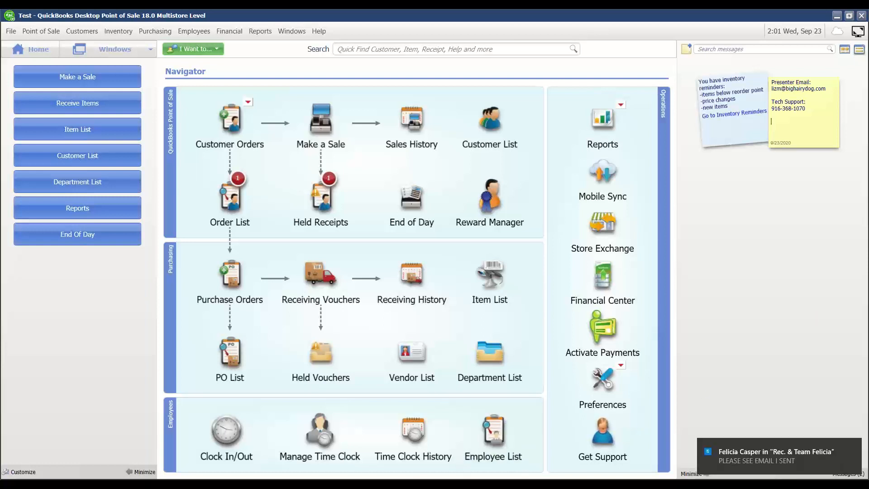
Move the QB POS - Reports Word document out of the way of the Point of Sale navigator
click(490, 443)
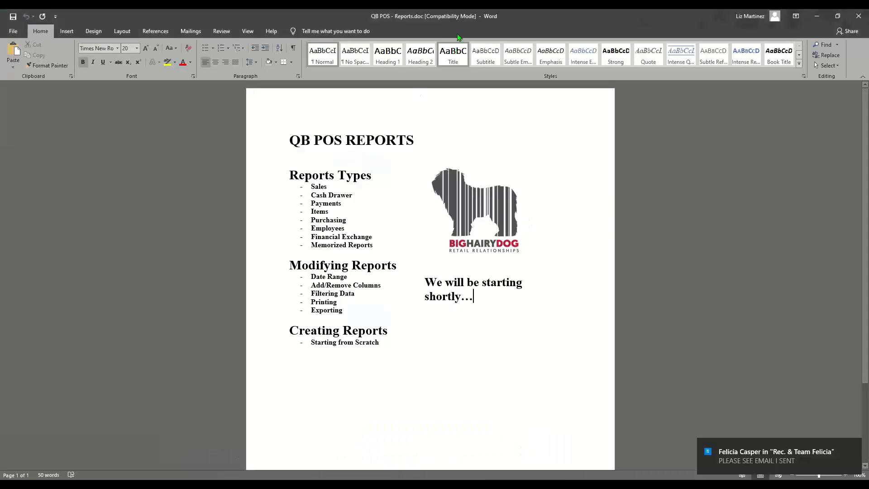
drag(554, 16, 868, 213)
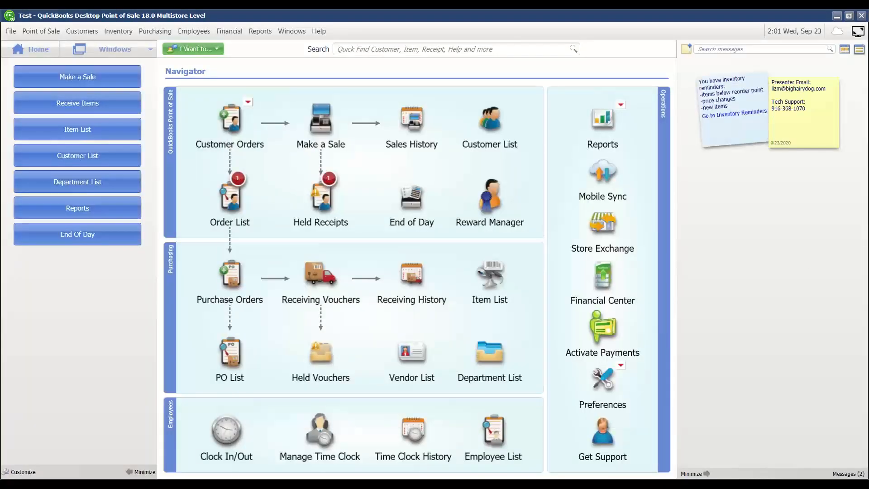
click(261, 31)
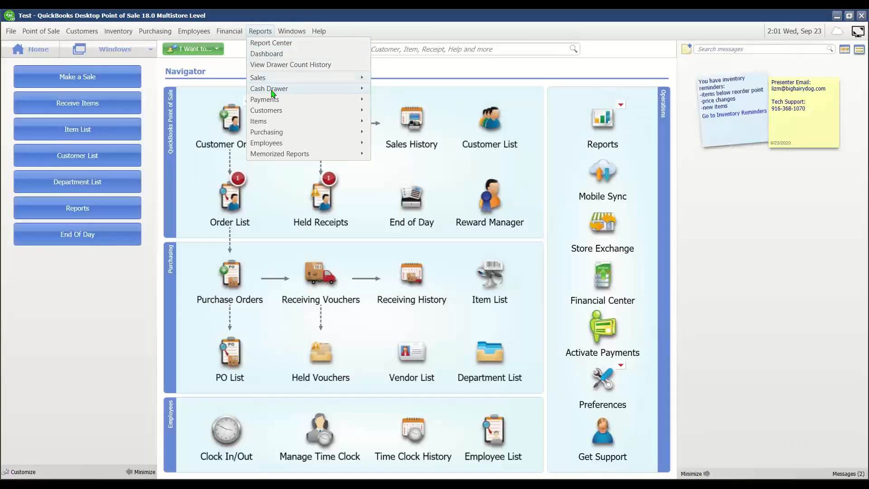
mouse_move(273, 93)
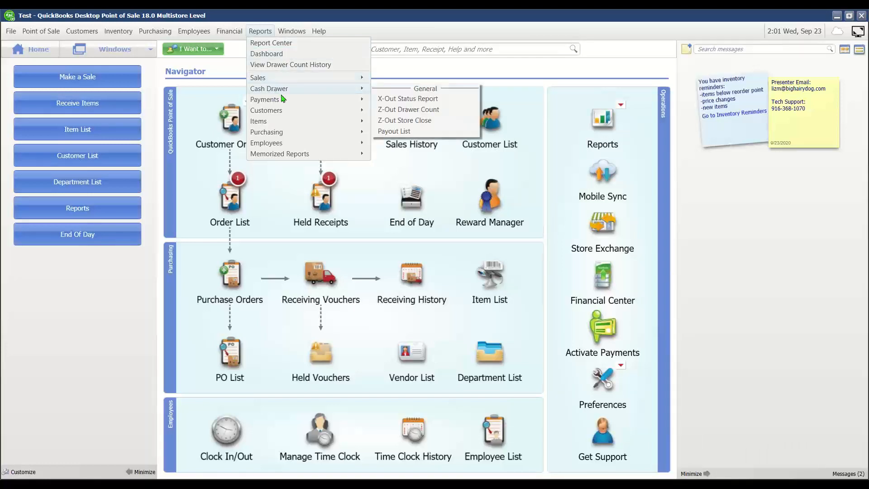
click(421, 109)
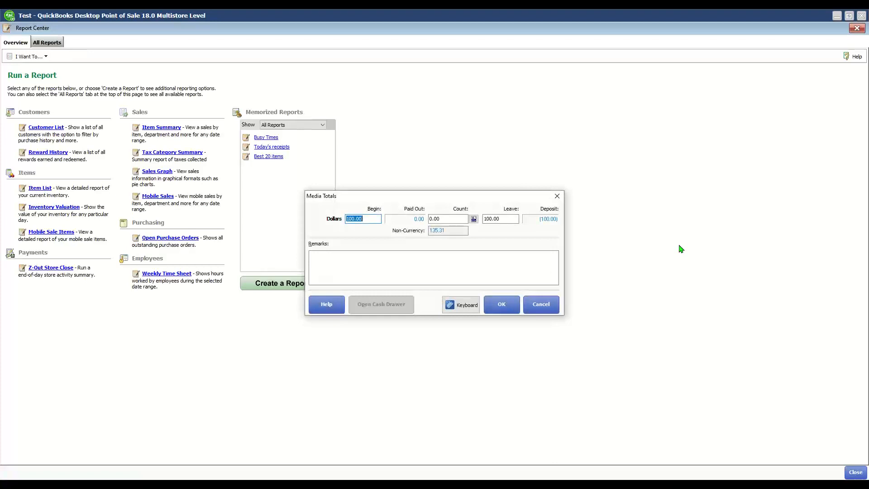
click(541, 304)
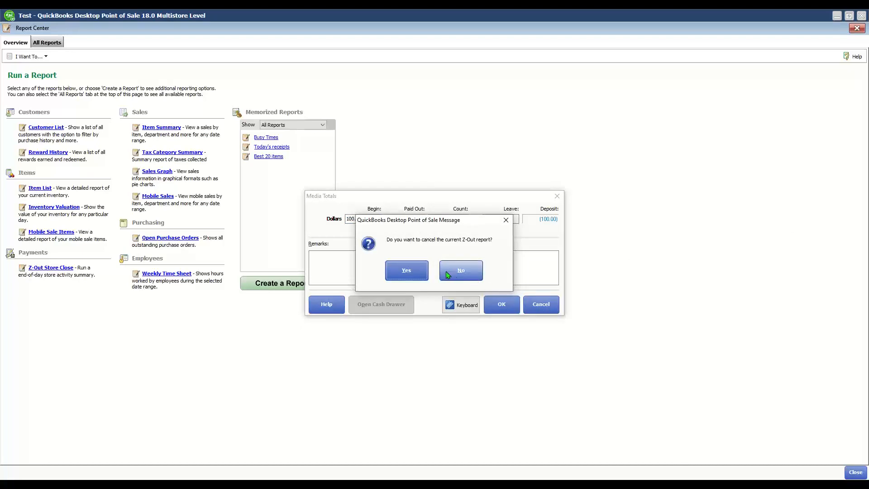
click(406, 271)
click(856, 472)
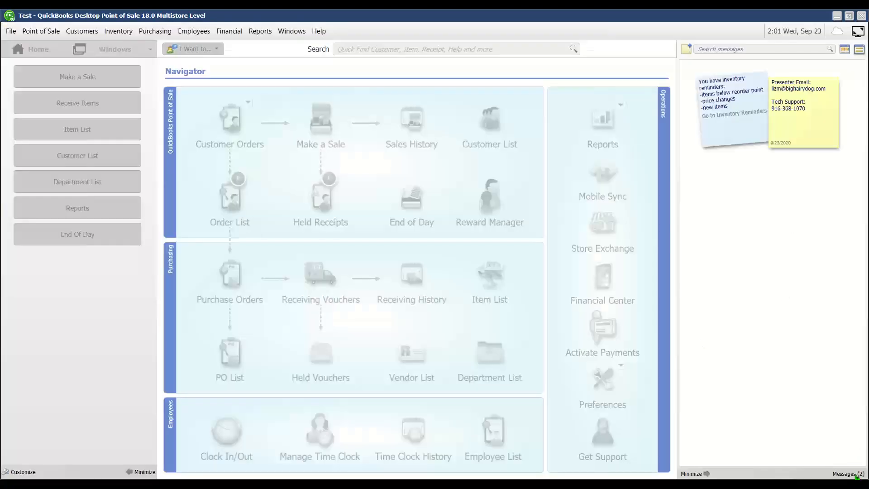
Open the Report Center and browse all reports in the Cash Drawer, Payments, Memorized Reports and Sales categories
click(260, 31)
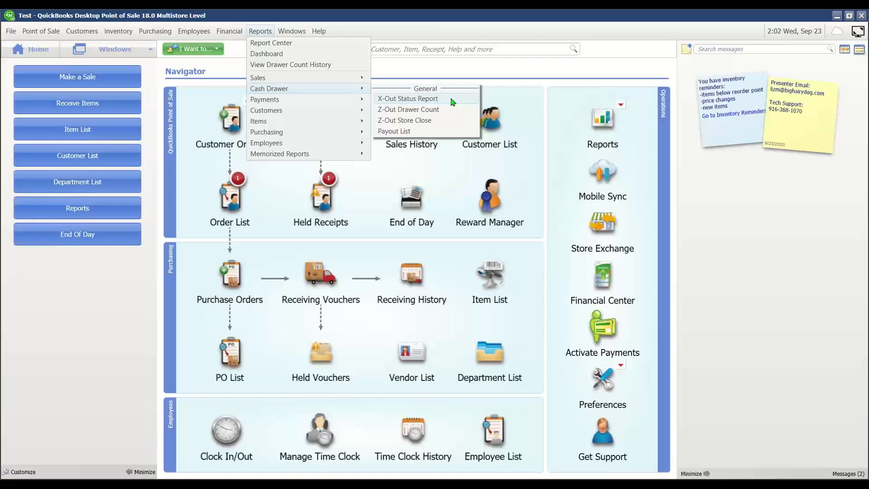
click(279, 42)
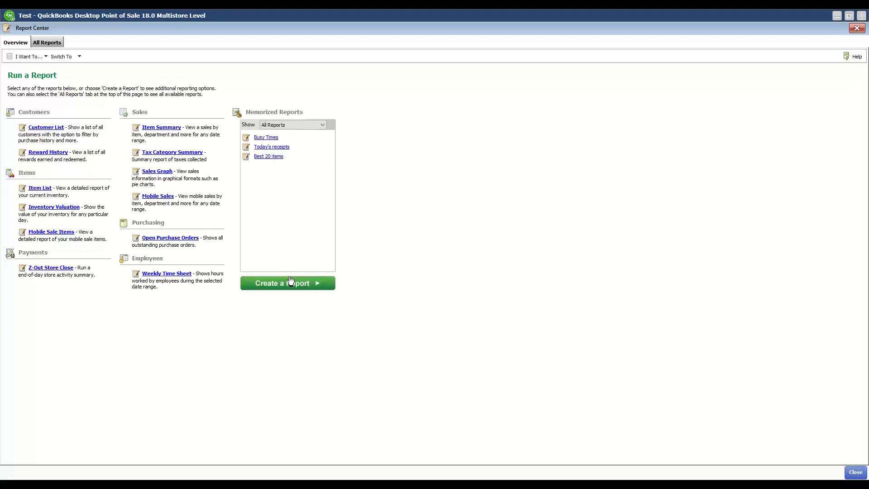
click(50, 42)
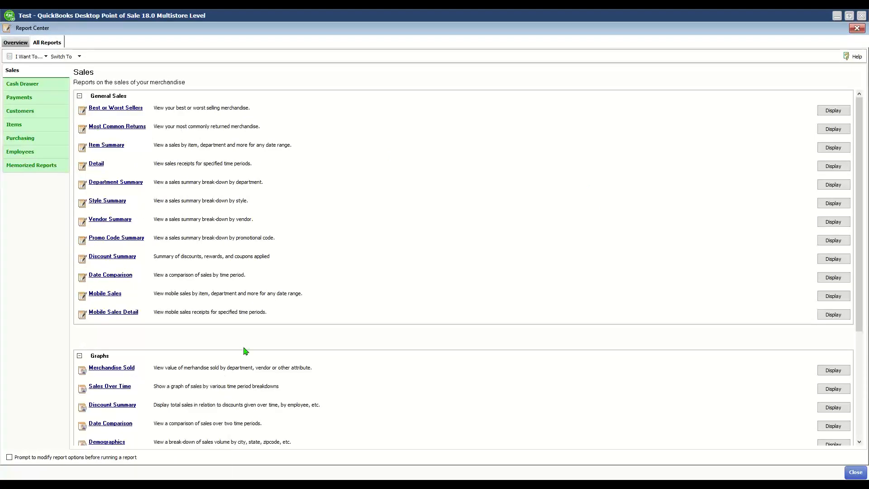
click(19, 83)
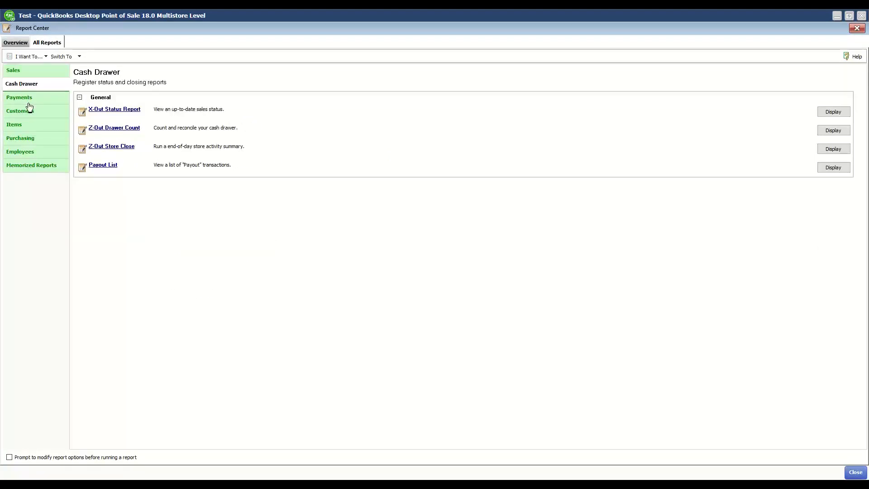
click(28, 96)
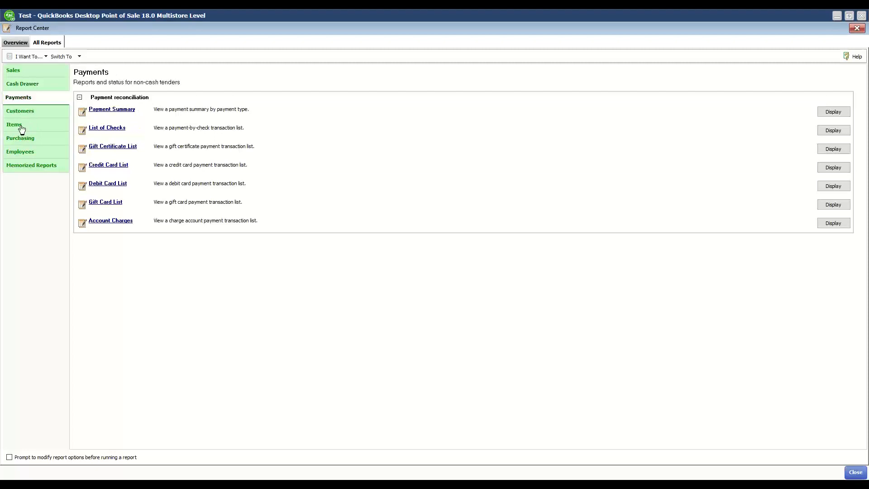
click(37, 166)
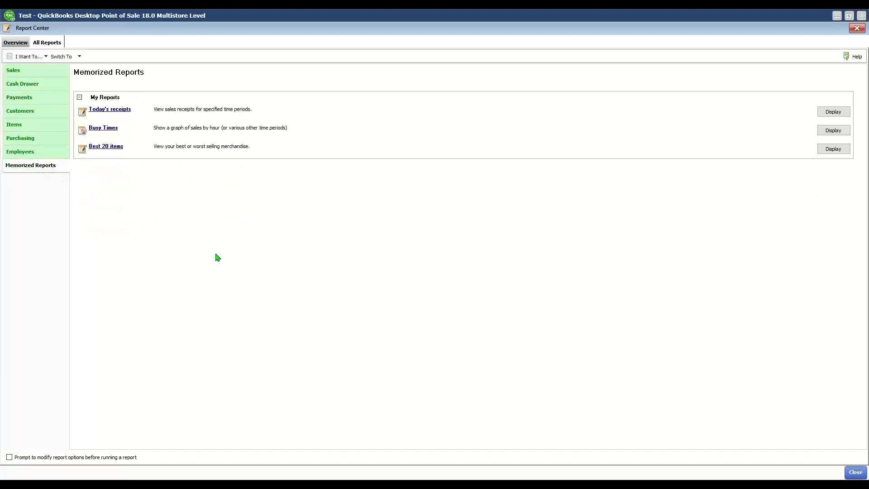
click(36, 74)
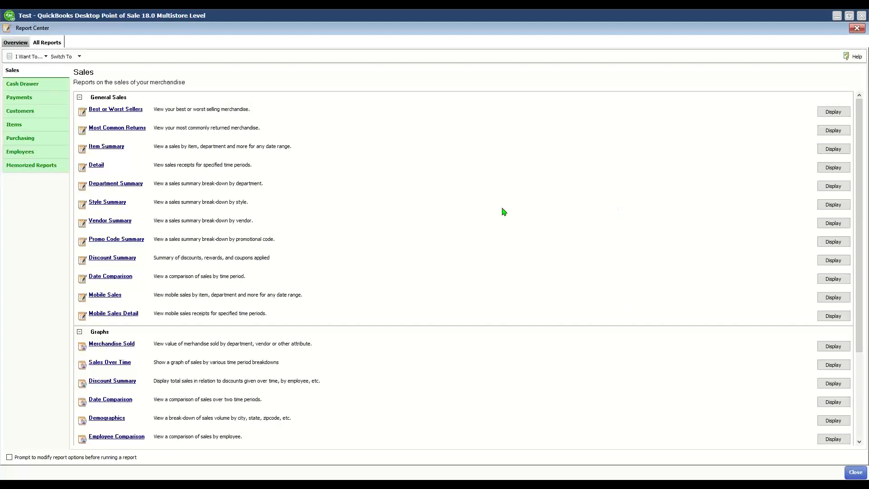
Run the Department Summary sales report and drill down into the Clothing department's item summary
click(112, 187)
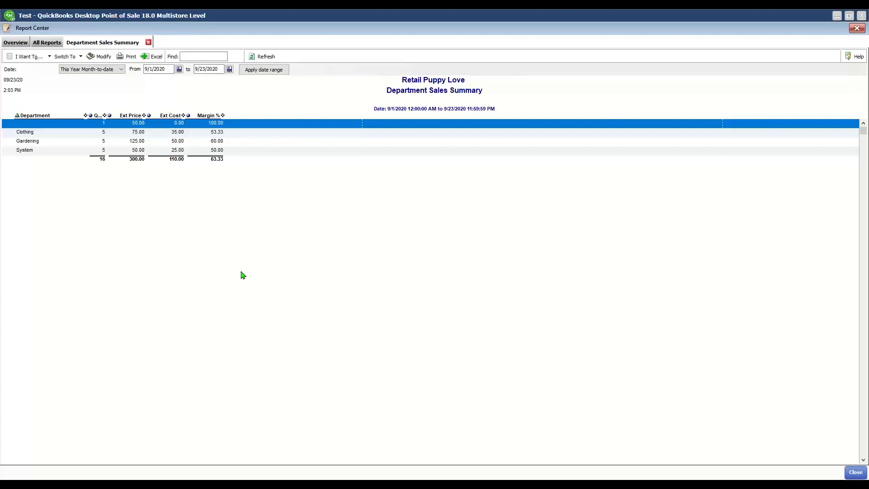
click(173, 143)
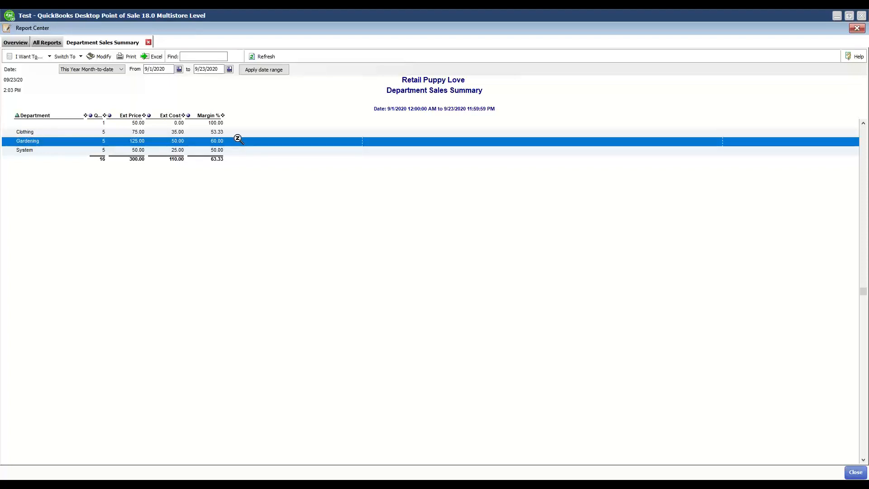
click(43, 132)
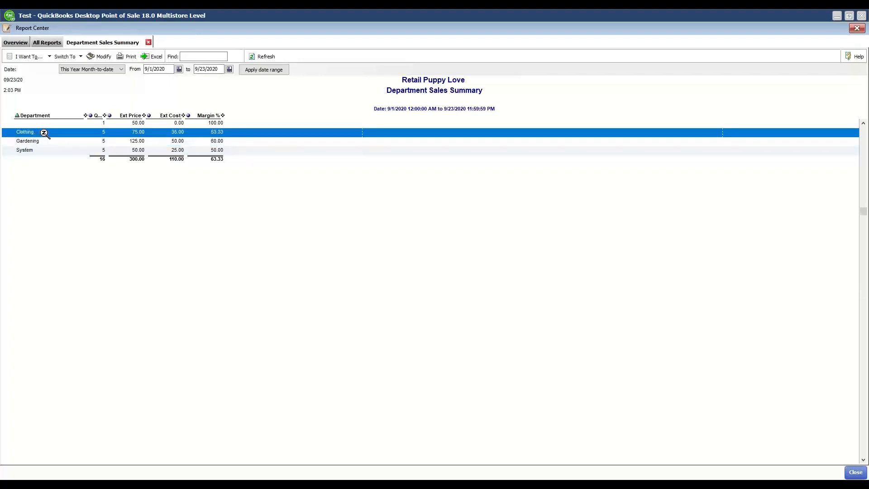
double_click(43, 133)
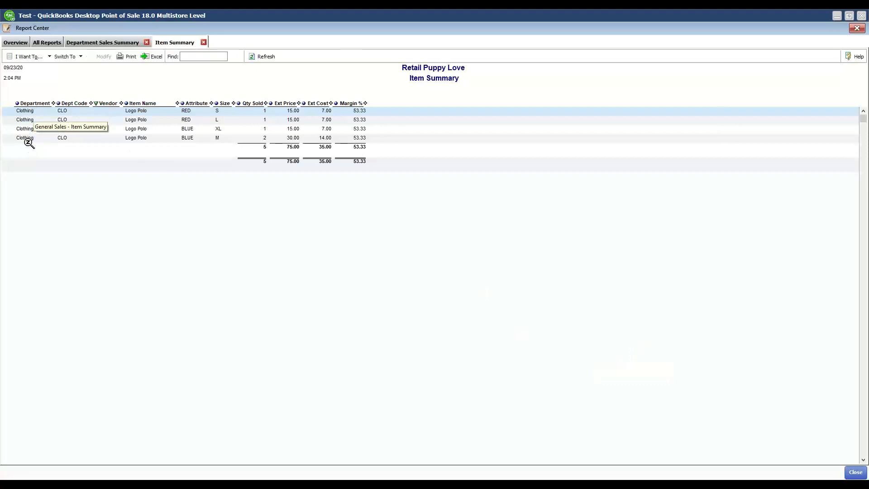
Drill down from the red size S Logo Polo to its sales receipt, and close the receipt and the Report Center
click(23, 111)
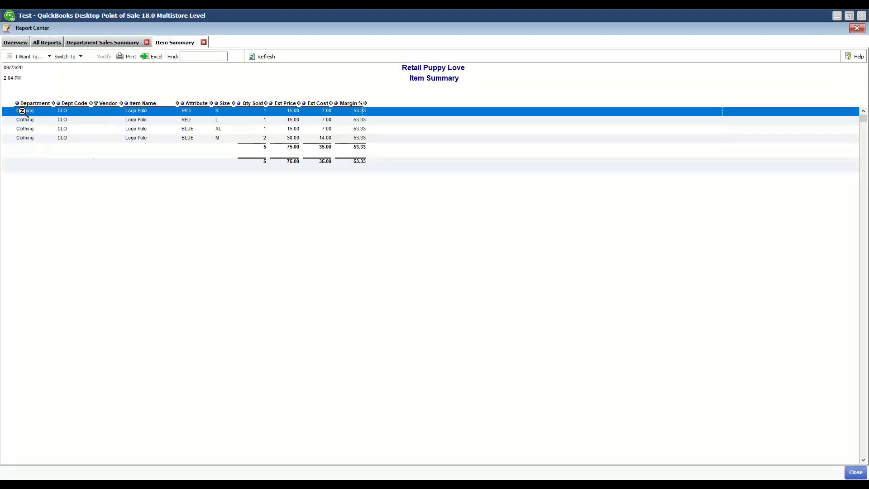
double_click(23, 111)
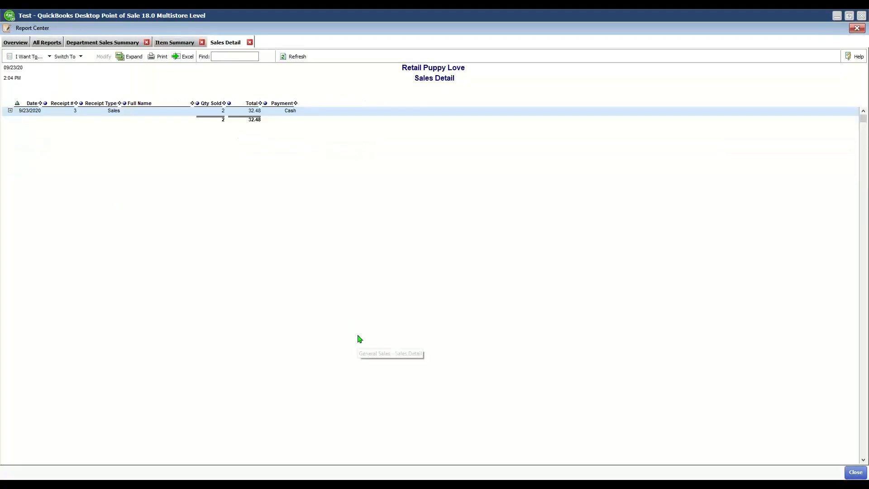
double_click(53, 114)
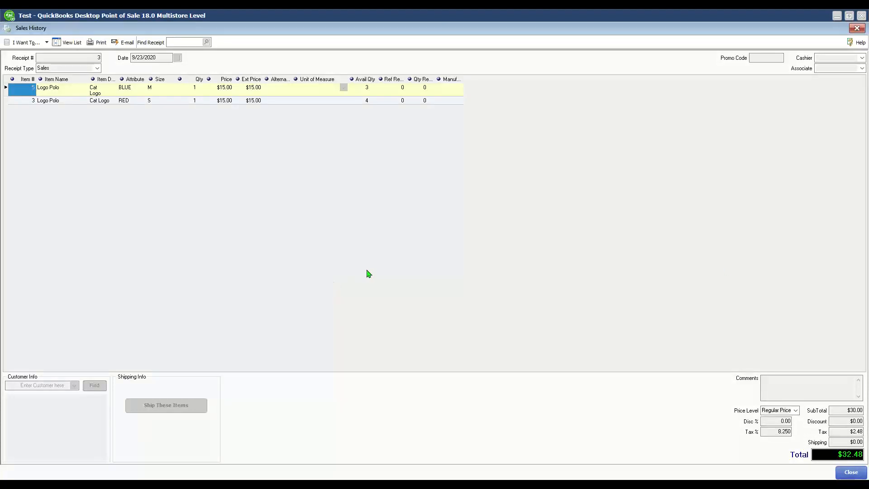
click(858, 475)
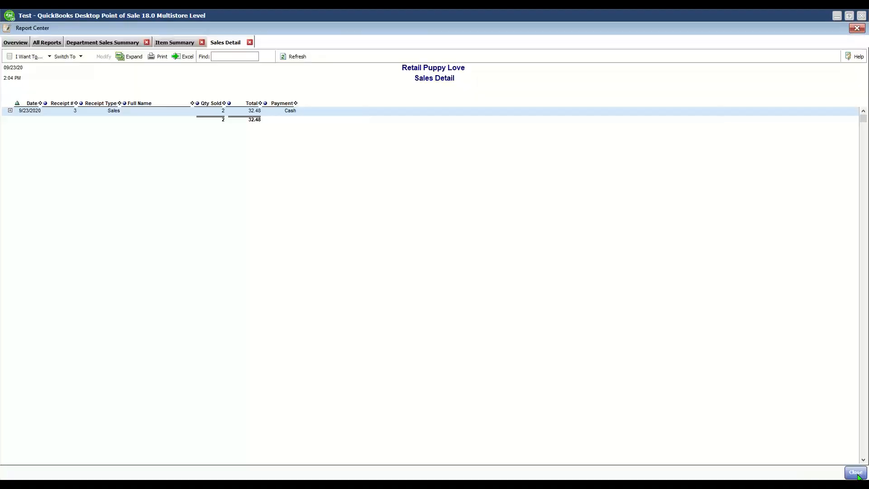
click(856, 473)
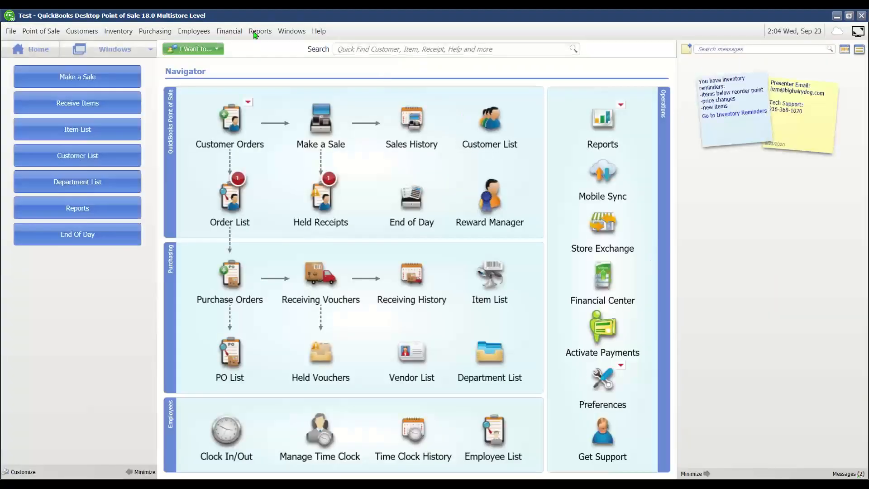
Reopen the Report Center and run the Item Summary sales report from the list of all reports
click(267, 33)
click(281, 45)
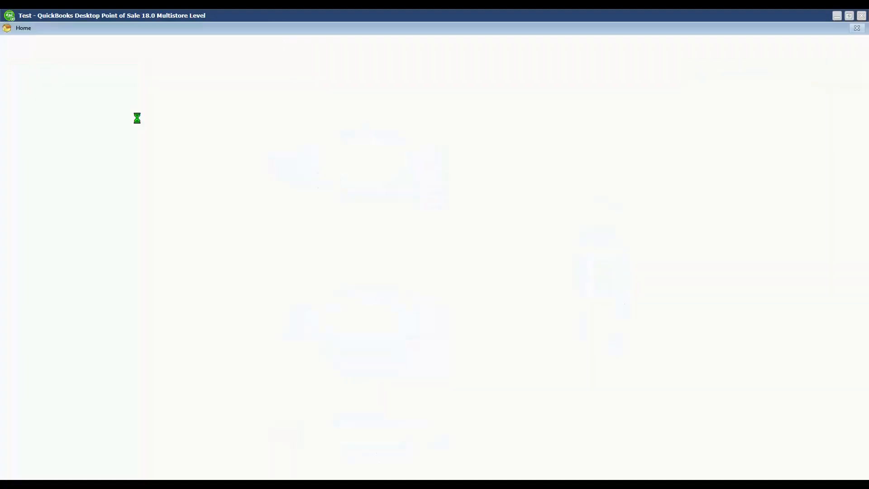
click(44, 44)
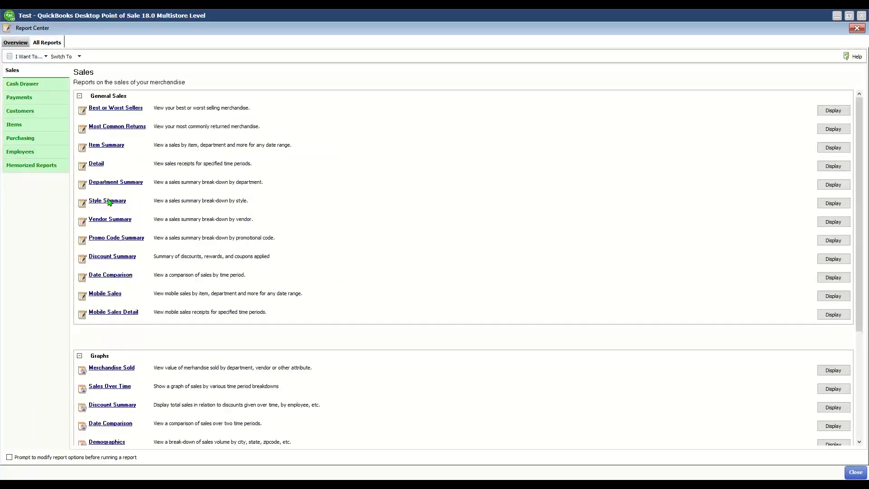
click(106, 146)
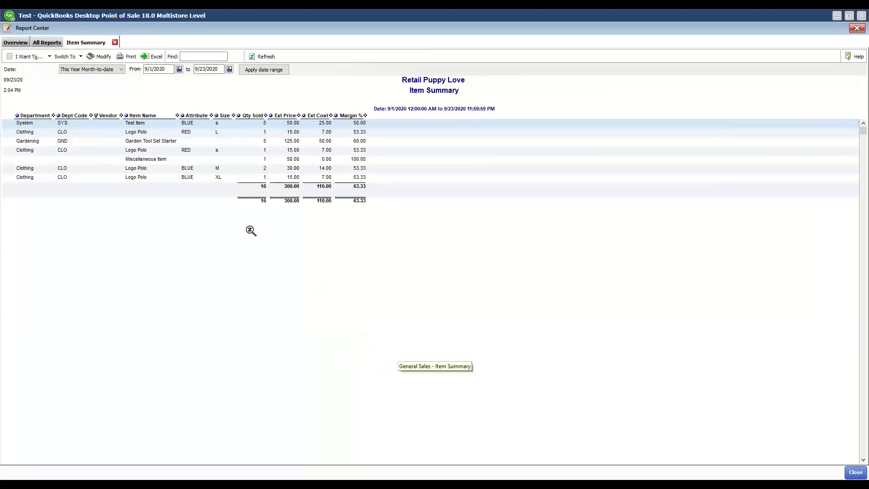
Drill down into the Garden Tool Set Starter's sales detail, view its credit card sales receipt, and close the receipt
click(140, 142)
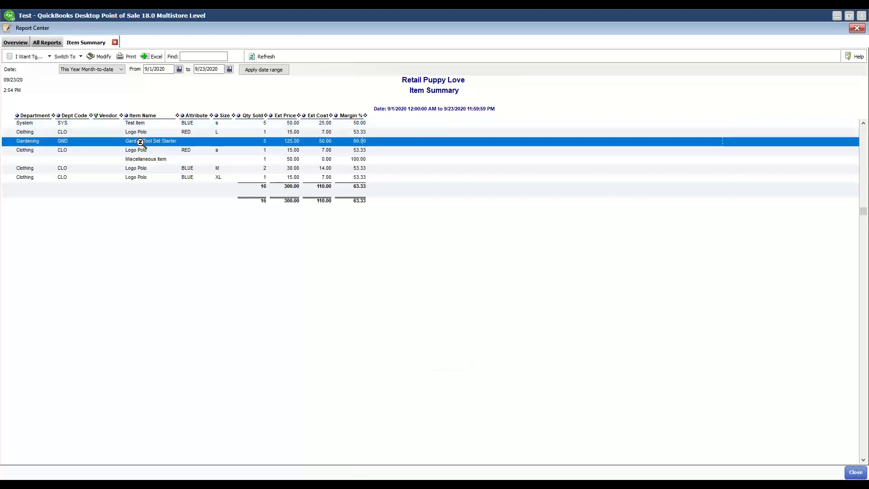
double_click(149, 141)
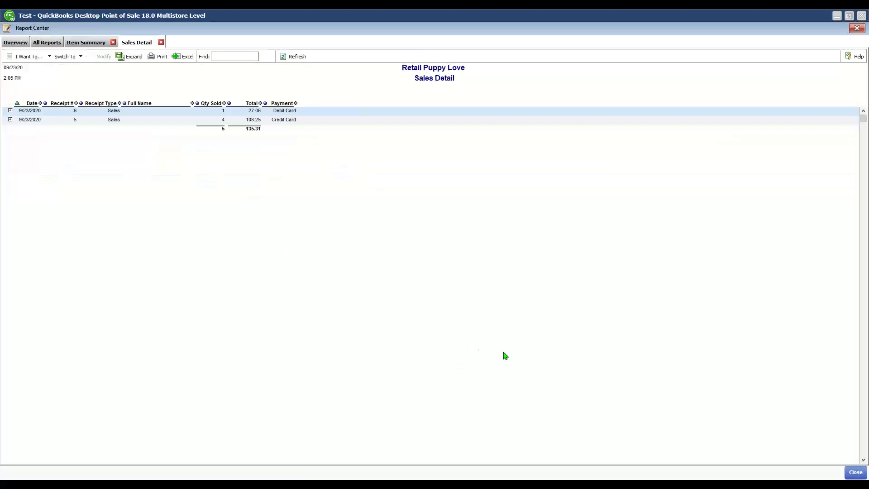
click(67, 112)
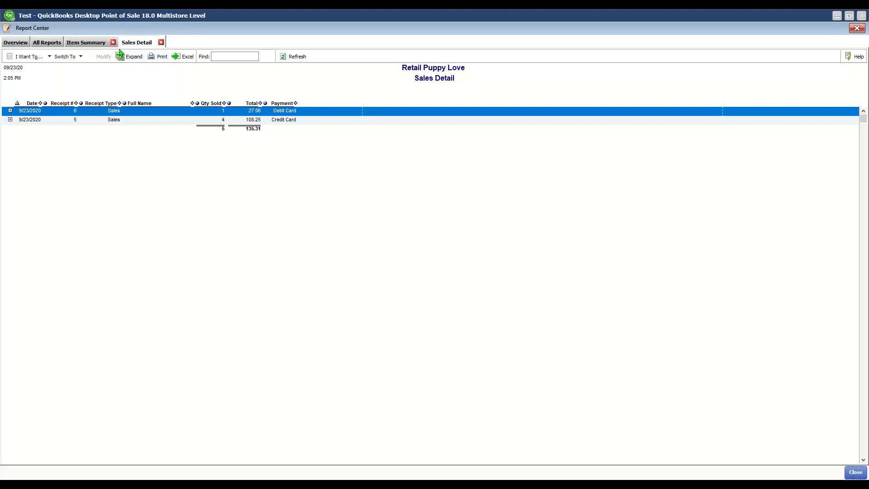
click(83, 120)
double_click(82, 120)
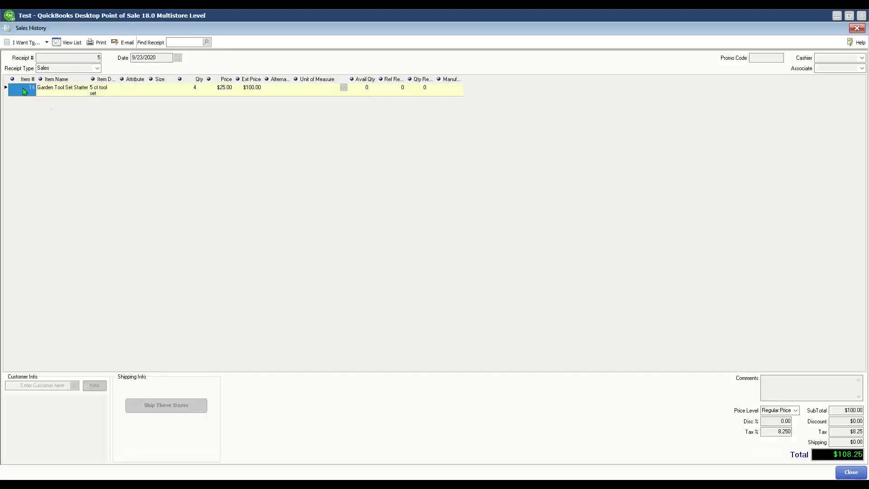
click(852, 473)
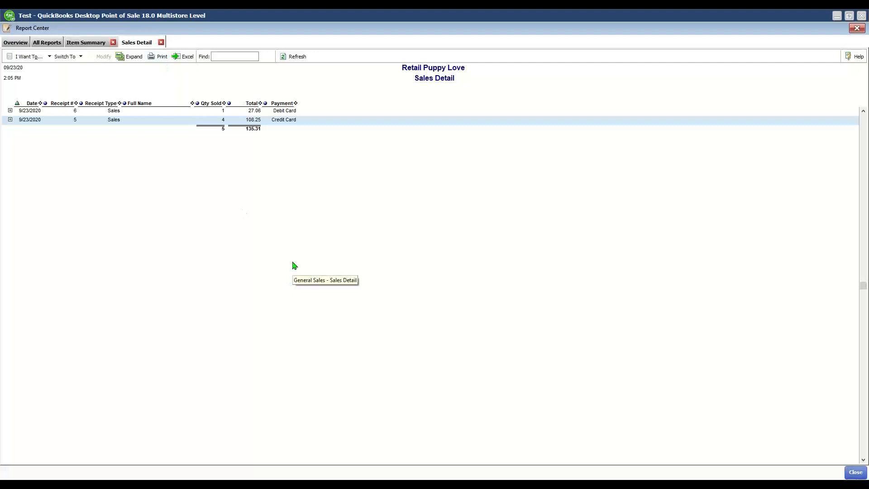
Close the Sales Detail report and open the modification options for the Item Summary report, repositioning the dialog over the report
click(161, 42)
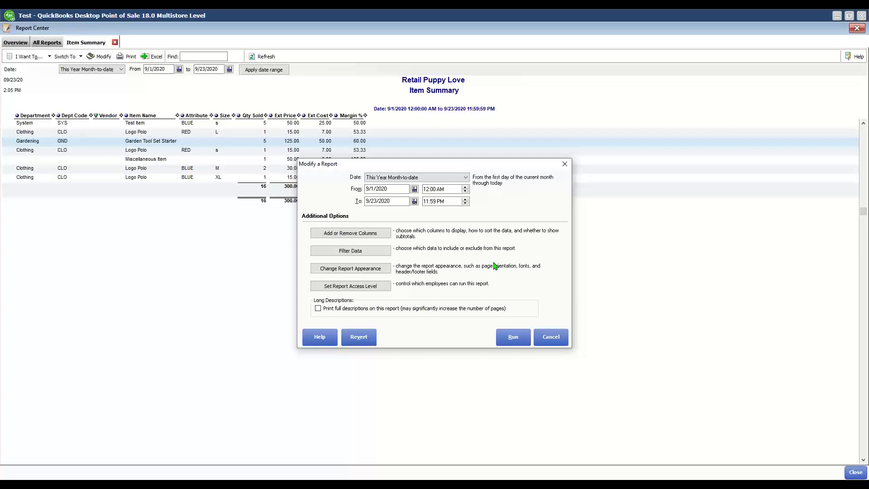
drag(460, 164, 453, 101)
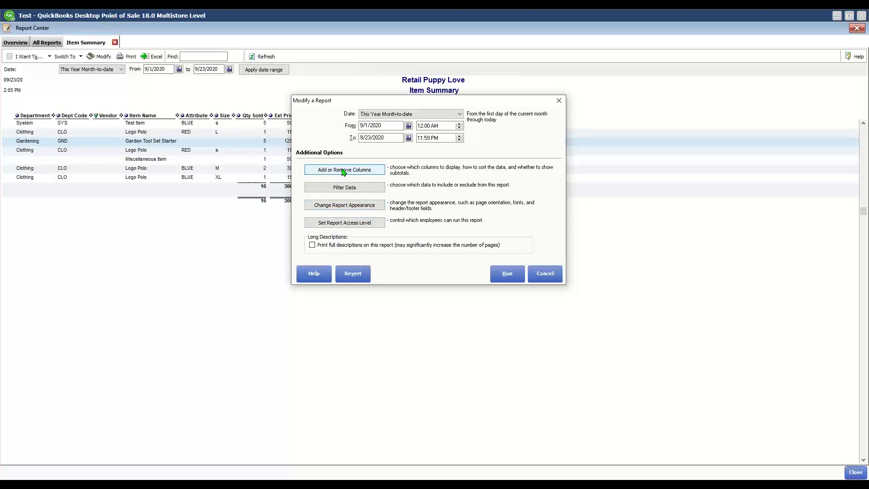
drag(398, 104, 495, 118)
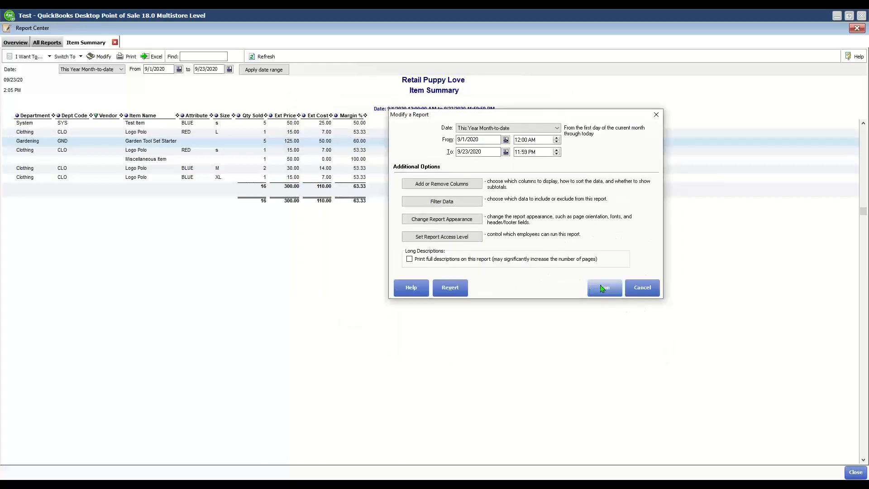
drag(529, 117, 372, 89)
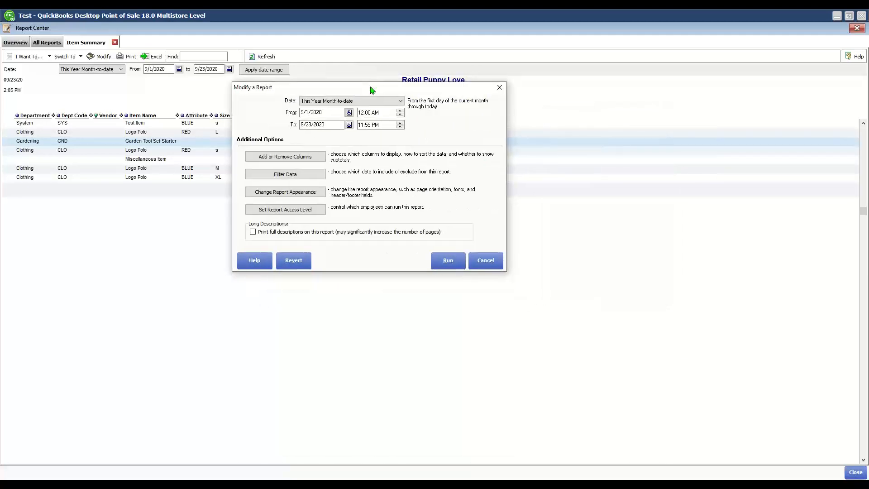
Add the Total Margin $ column to the Item Summary report's displayed columns
click(274, 156)
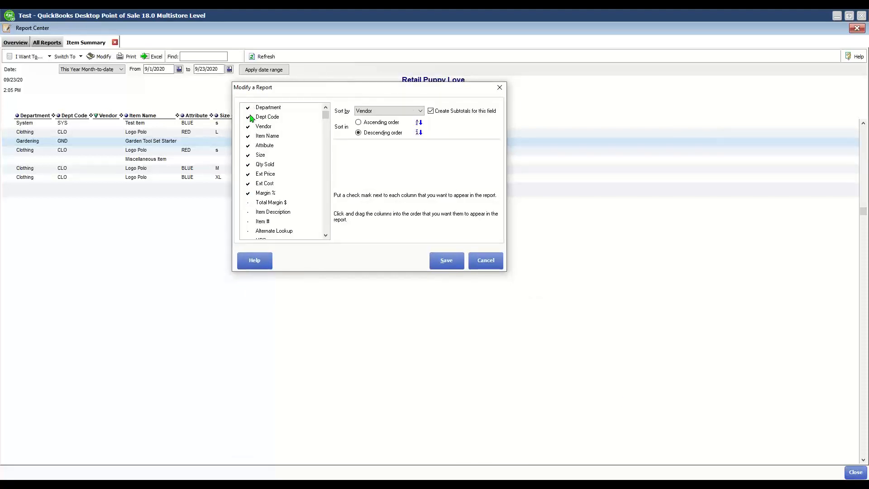
click(325, 235)
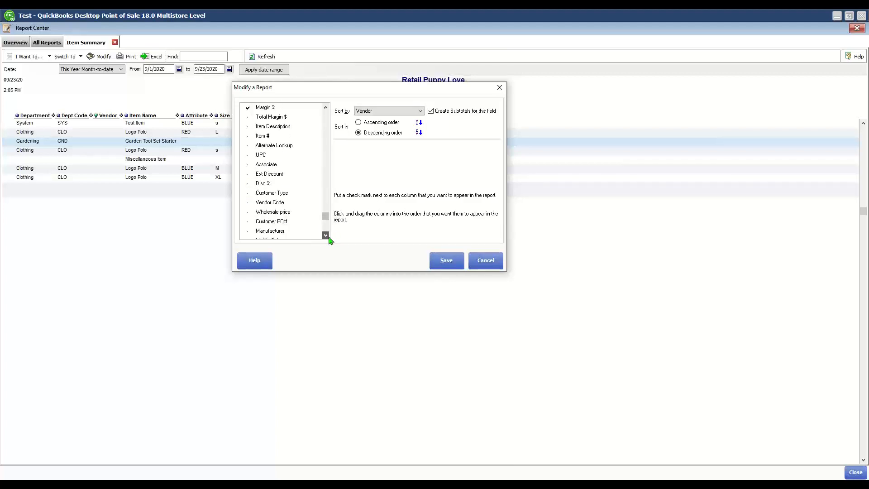
click(325, 108)
click(325, 107)
click(325, 108)
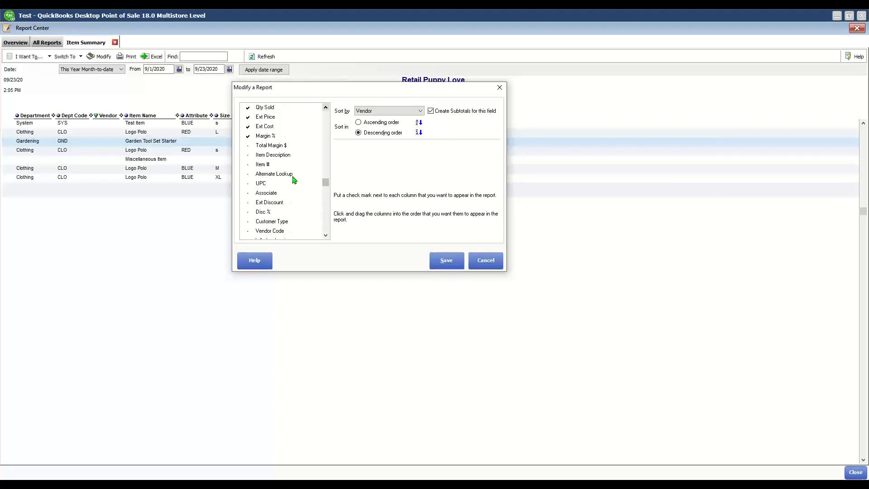
click(248, 147)
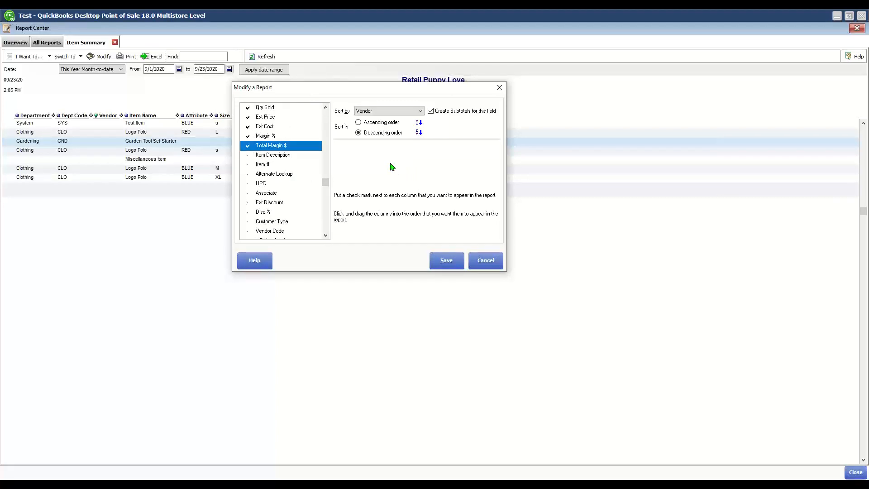
Sort the report by Department with subtotals, save the column settings, and run the modified Item Summary report
click(385, 111)
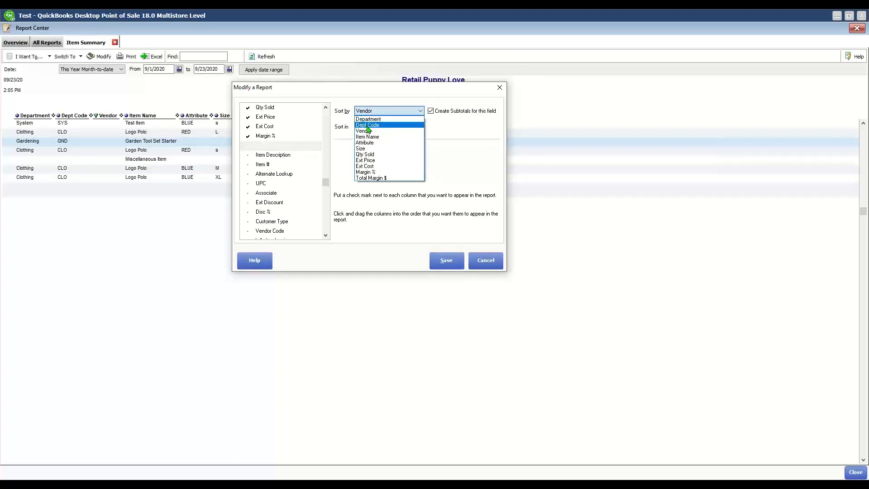
click(367, 119)
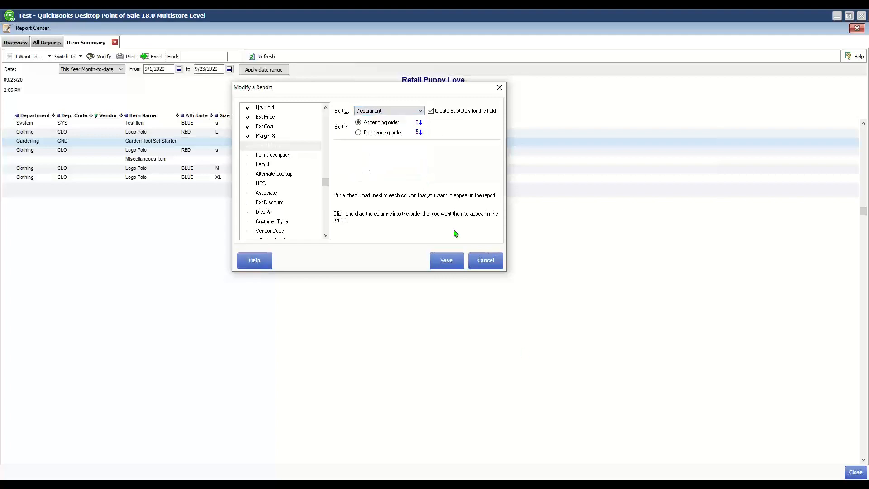
click(447, 266)
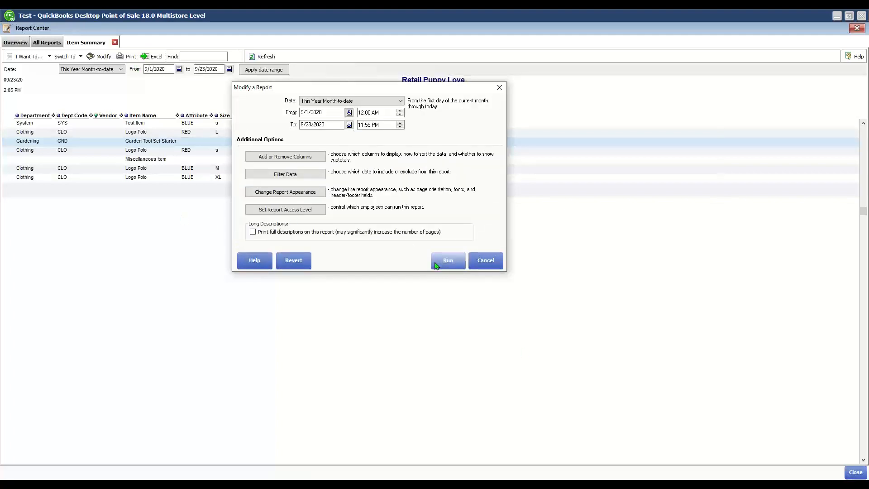
click(447, 262)
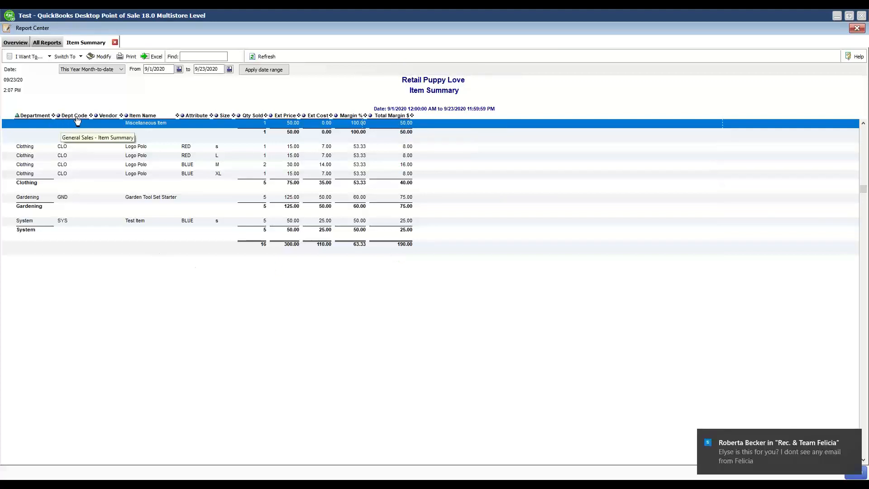
Re-sort the report by Vendor, switch it back to Department, and toggle the order between ascending and descending, ending on ascending
click(98, 117)
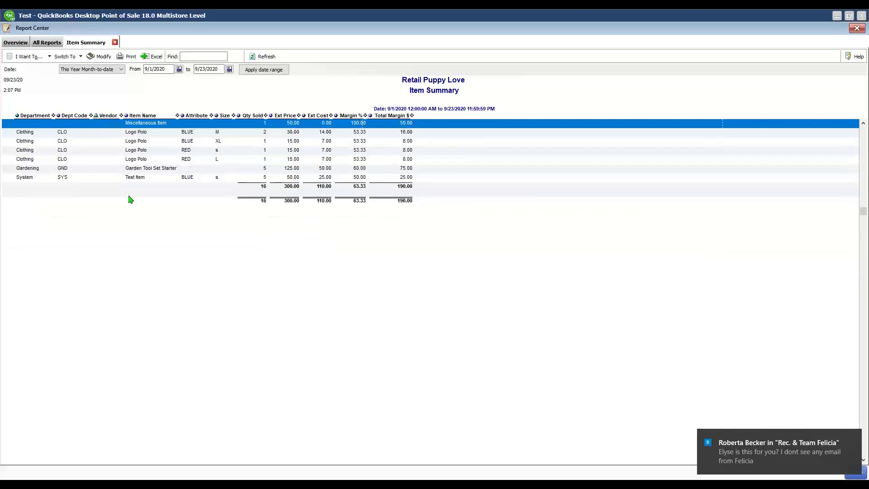
click(26, 118)
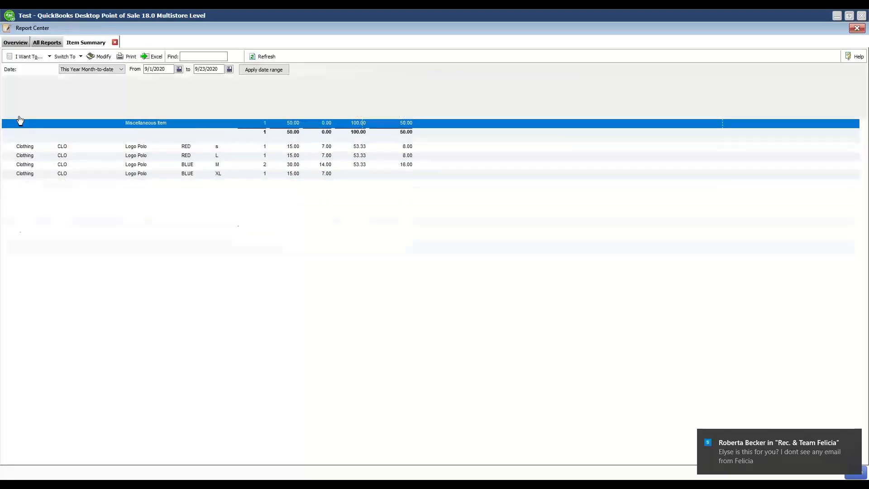
click(19, 117)
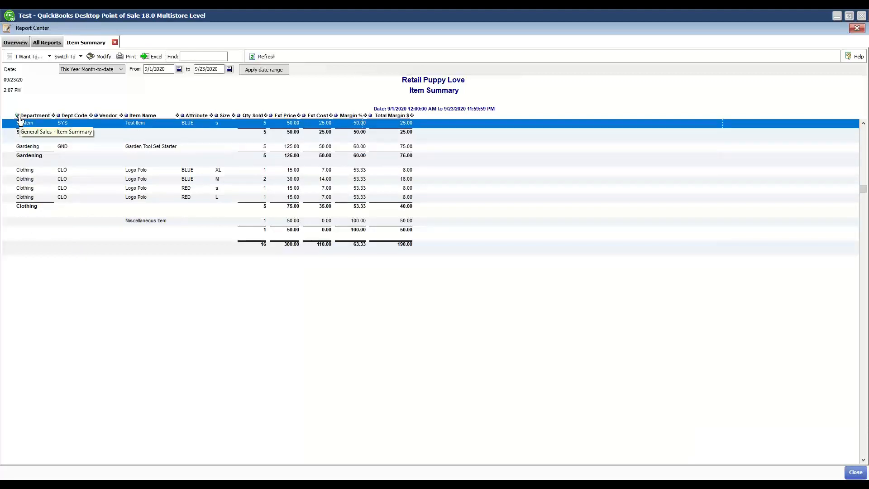
click(19, 117)
click(19, 118)
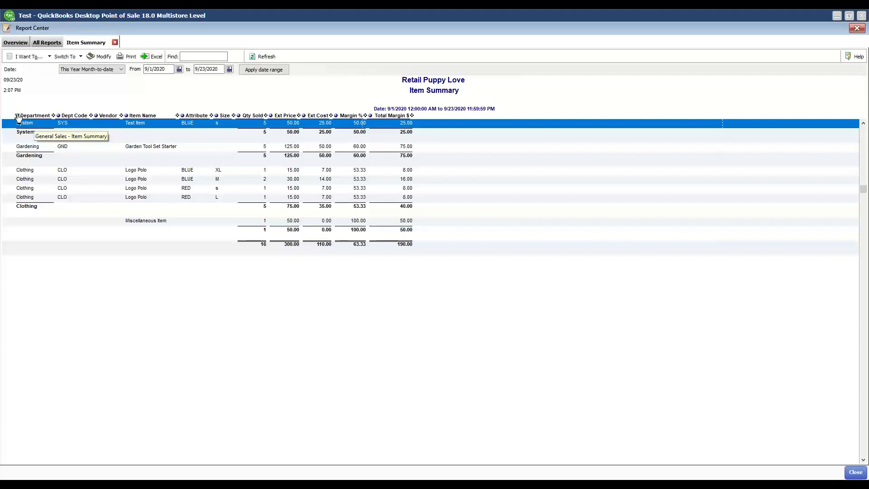
click(19, 117)
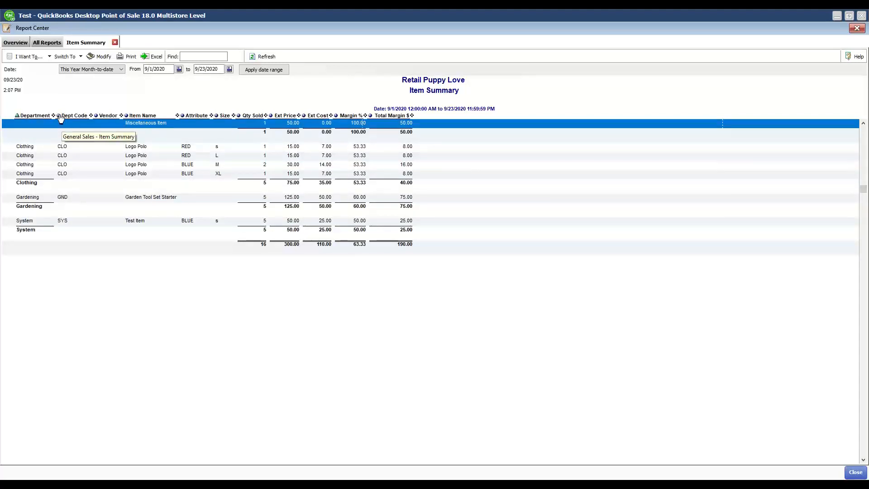
Widen the report's Department column and shrink it back to its original width
drag(54, 116, 66, 116)
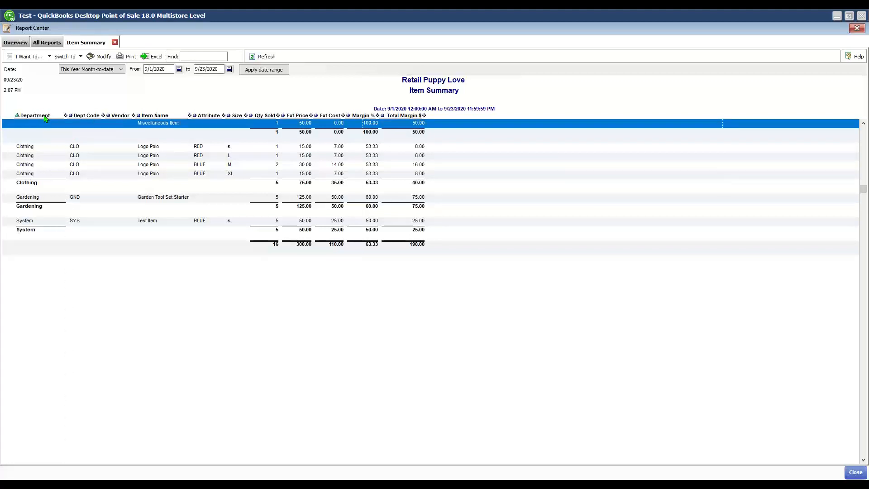
right_click(45, 116)
click(78, 122)
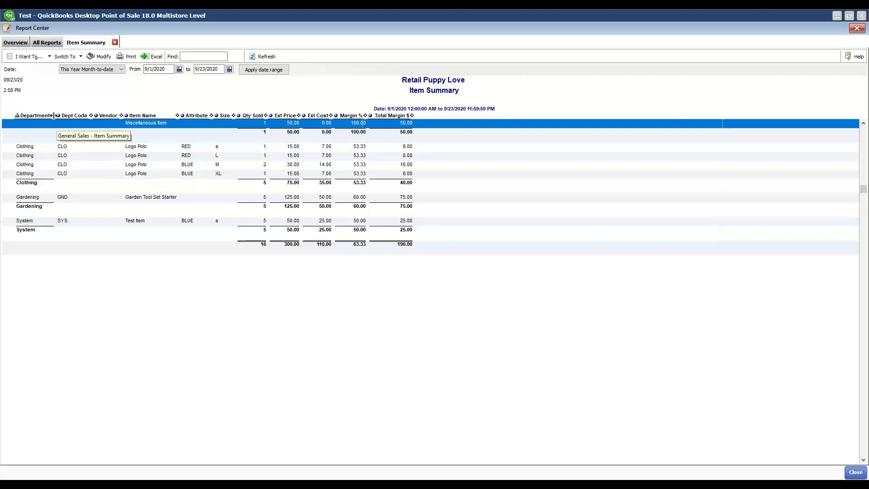
drag(66, 116, 54, 117)
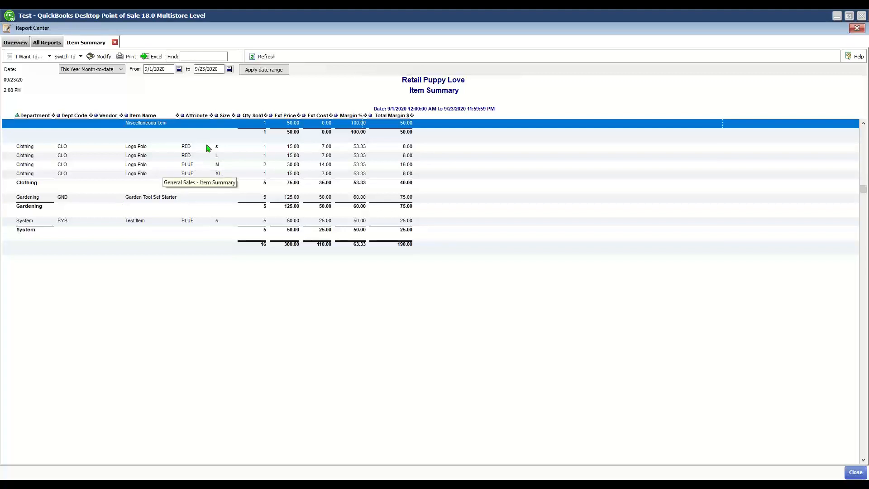
Memorize the modified report as "Item Summary W/M$" under My Reports, and close the Report Center
click(26, 58)
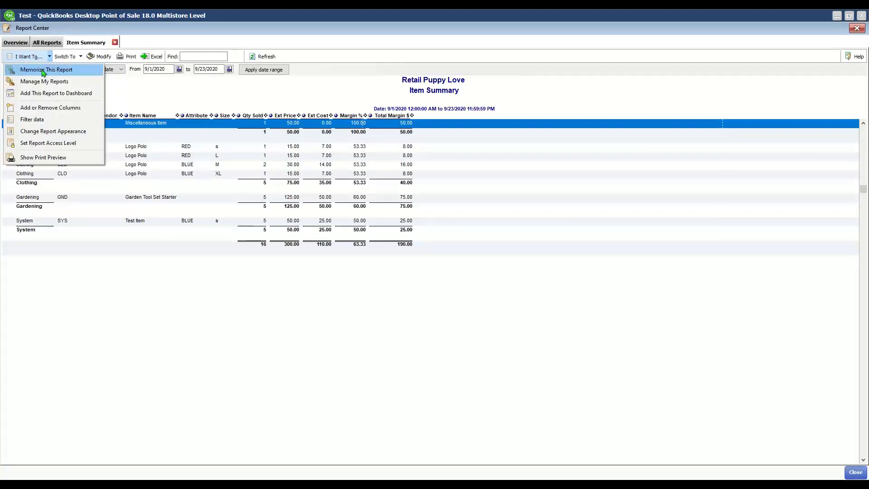
click(43, 71)
click(453, 238)
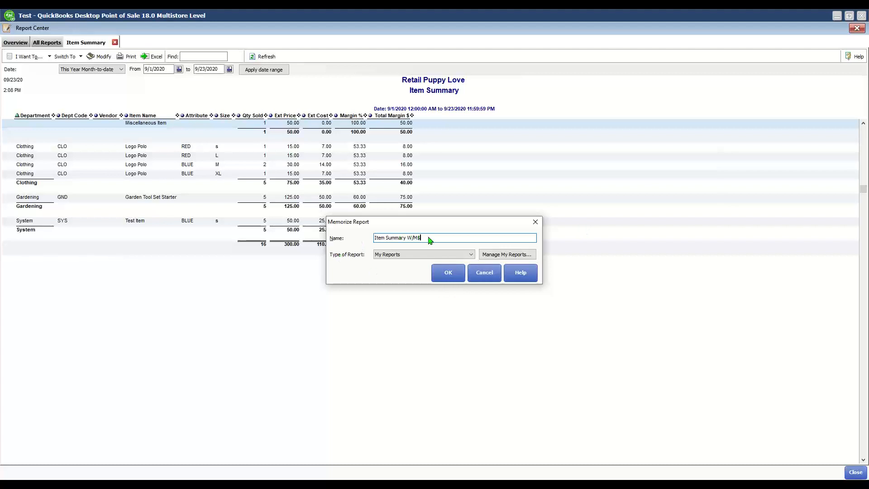
click(455, 261)
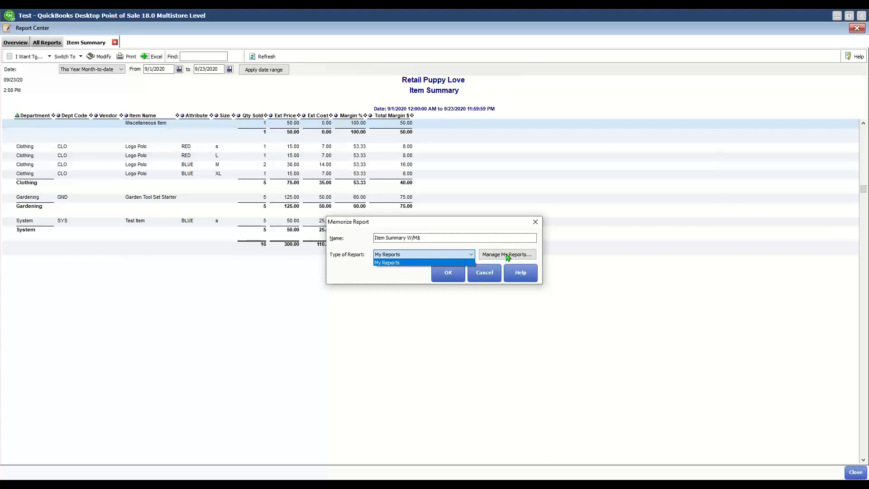
click(437, 263)
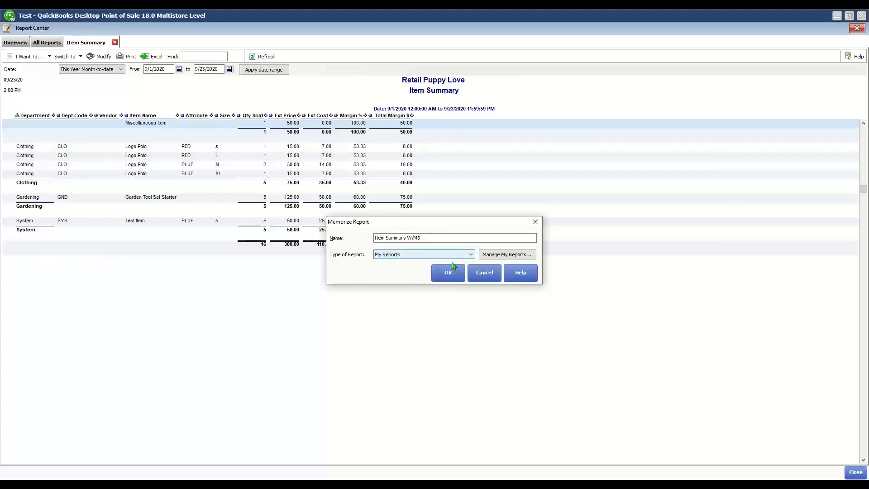
click(447, 272)
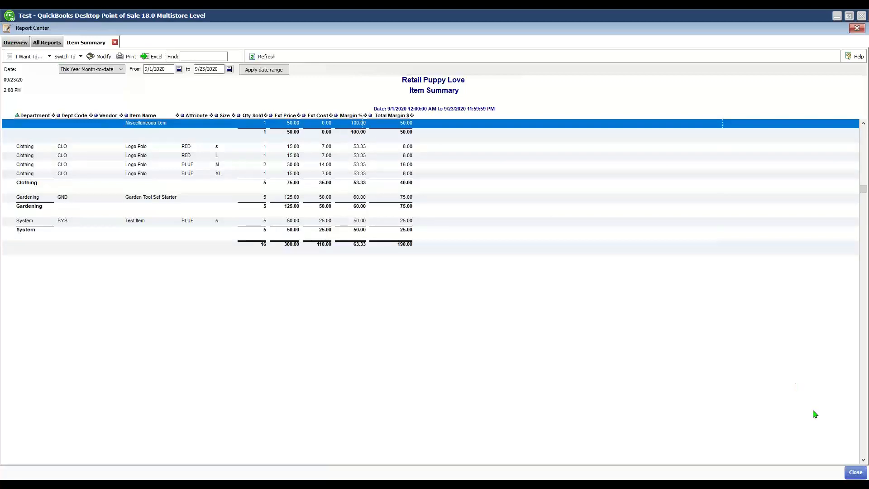
click(853, 472)
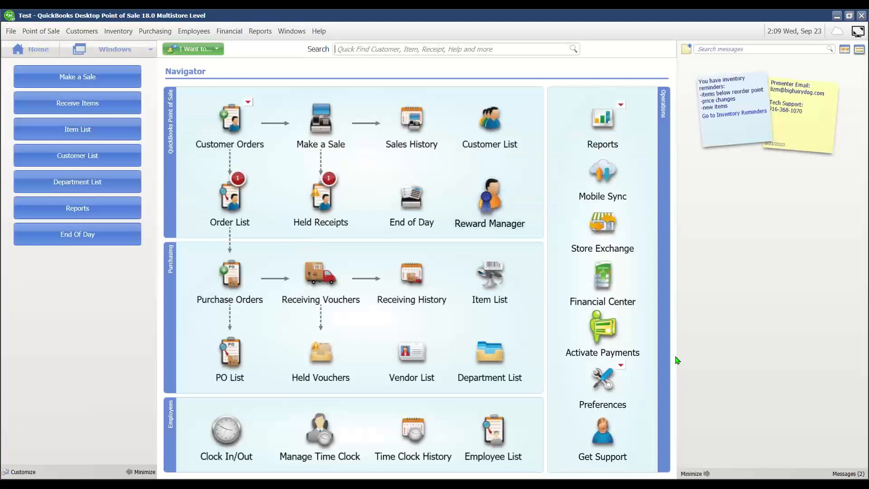
Run the memorized report Item Summary W/M$, view its results, and close the Report Center
click(260, 31)
mouse_move(285, 159)
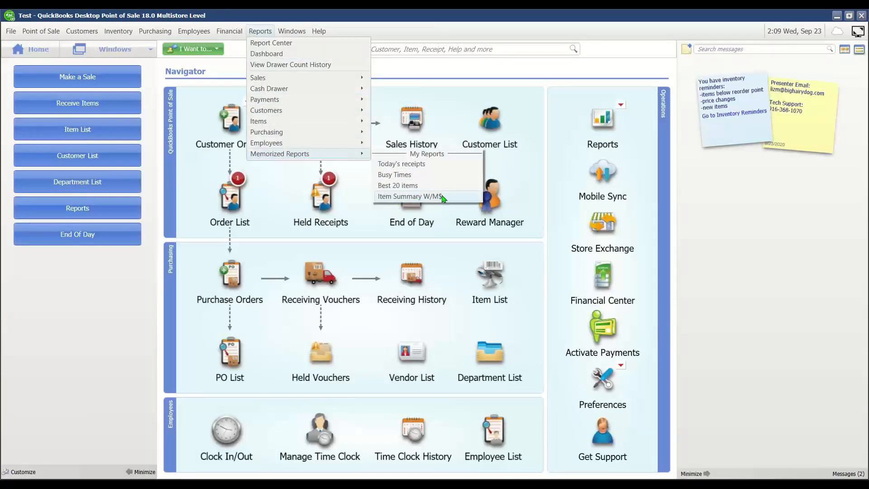
click(428, 199)
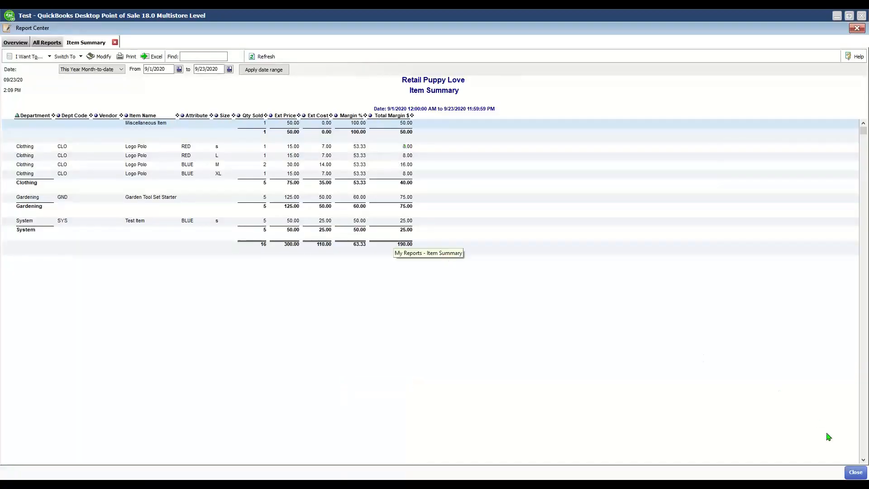
click(855, 472)
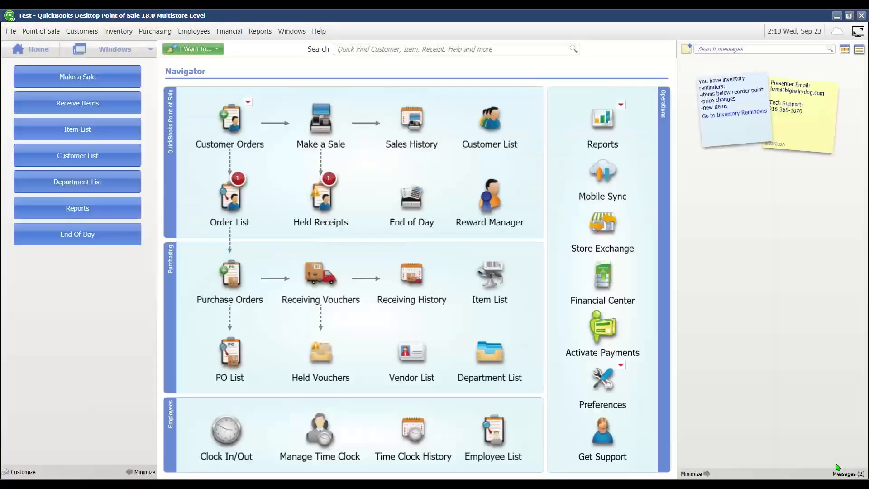
Open the Report Center, view the list of all sales reports, and close it again
click(260, 32)
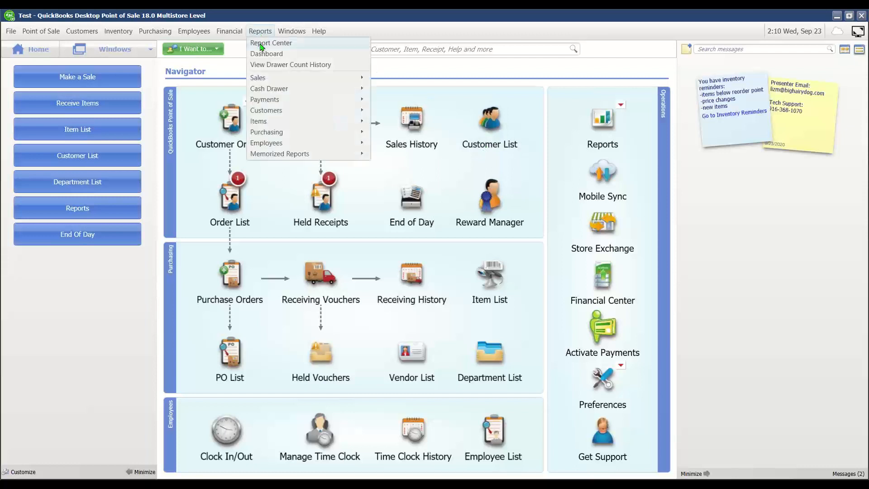
click(271, 44)
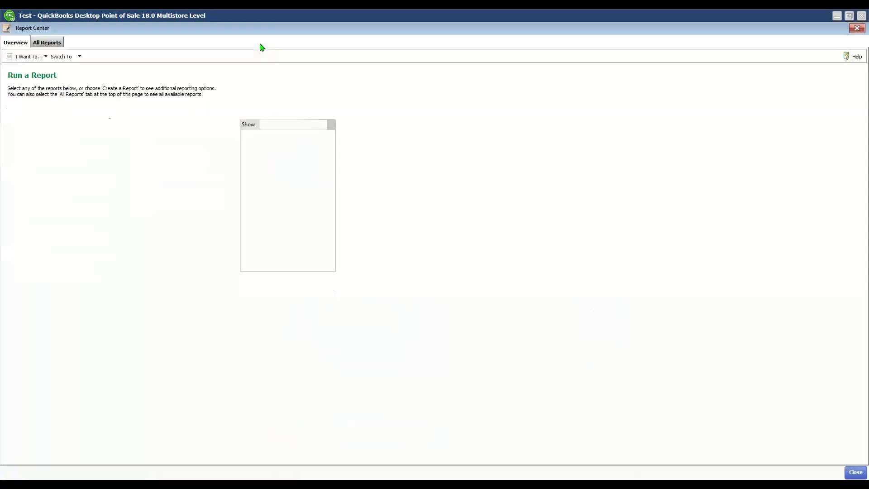
click(53, 43)
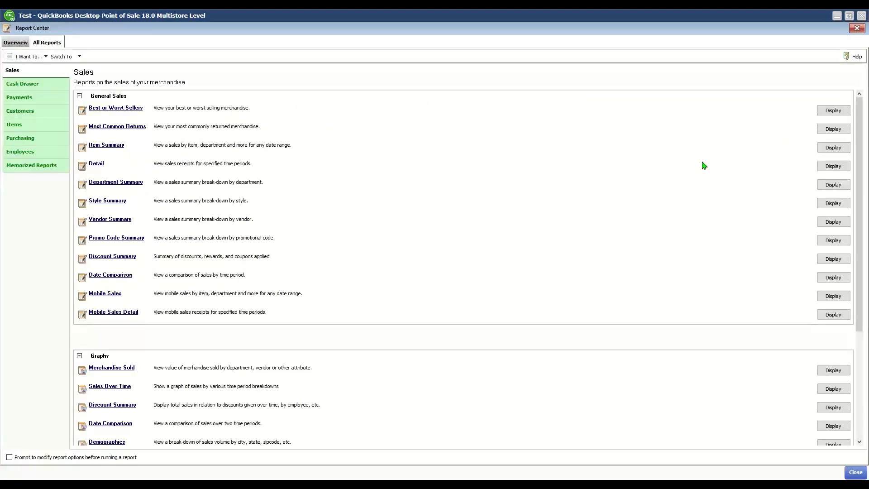
click(849, 476)
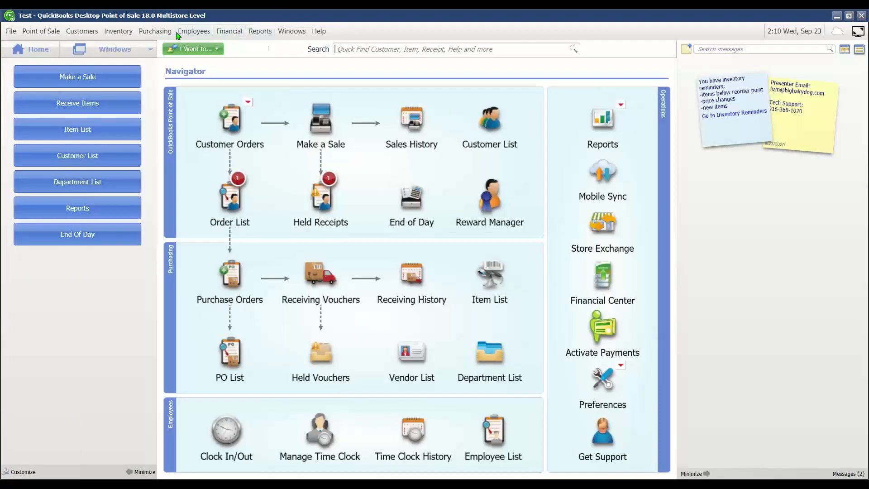
click(258, 31)
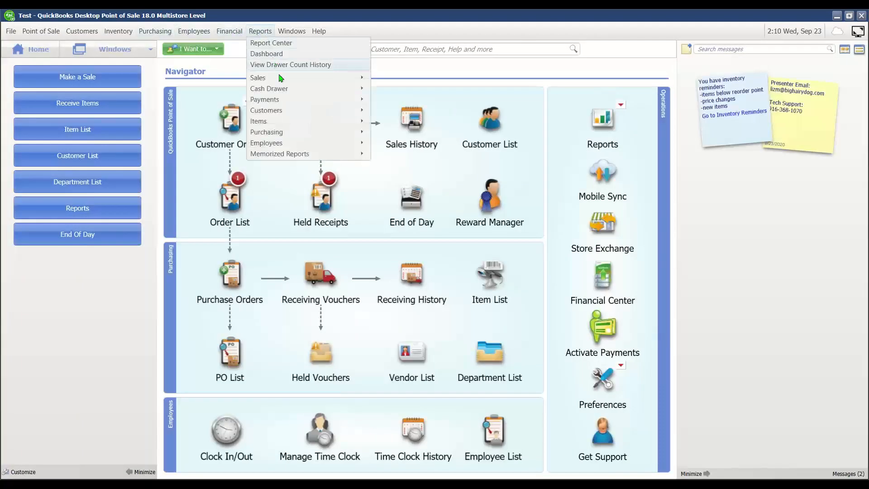
mouse_move(280, 80)
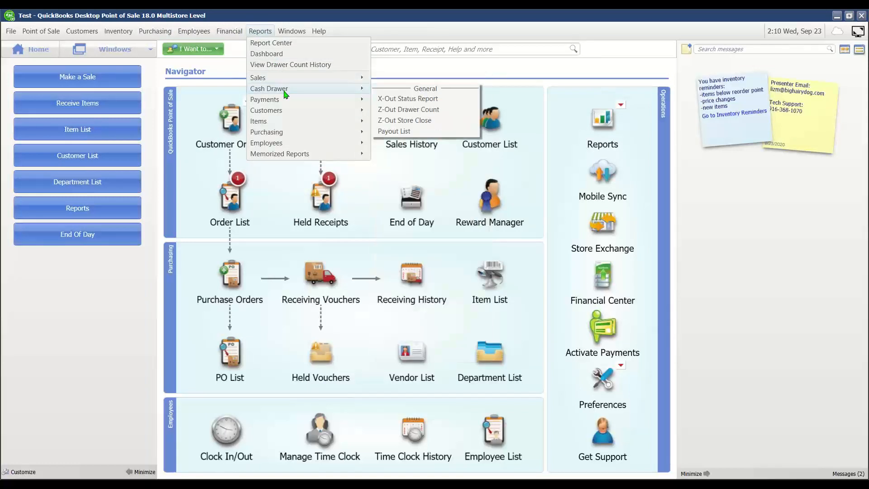
mouse_move(285, 103)
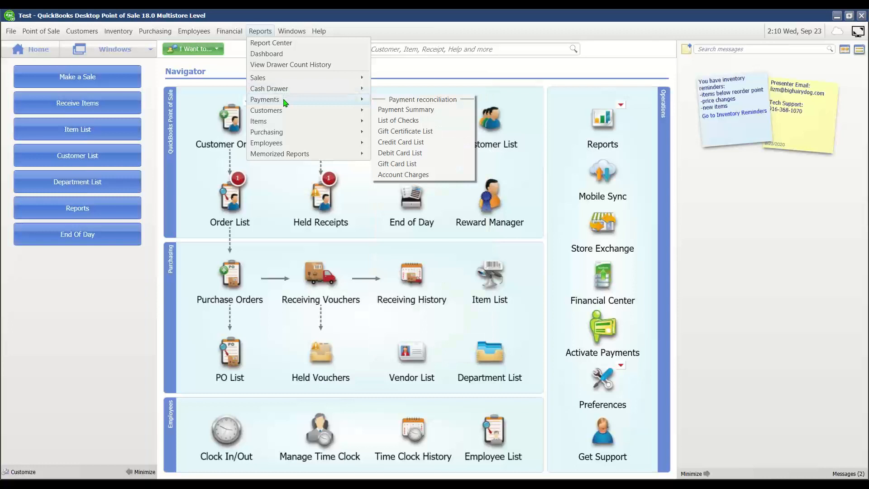
mouse_move(280, 122)
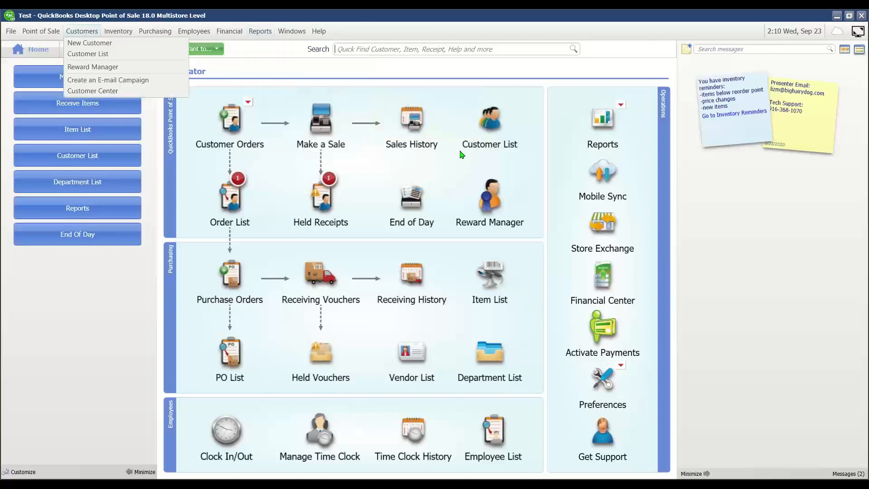
click(257, 30)
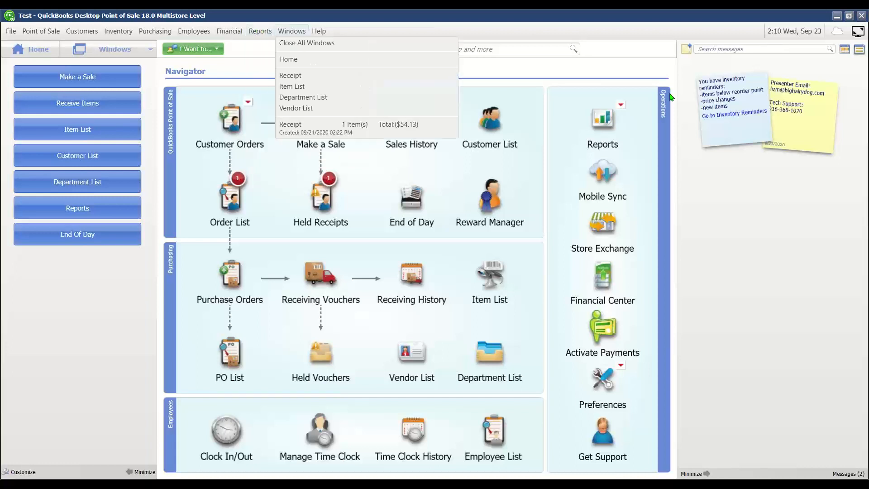
Bring the sticky note with the presenter and tech support contact details to the front
click(811, 107)
click(797, 91)
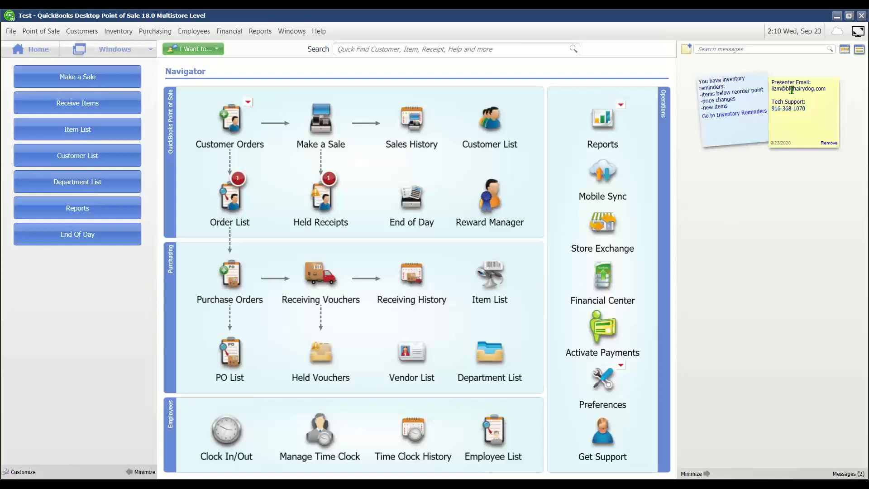
drag(772, 90, 830, 88)
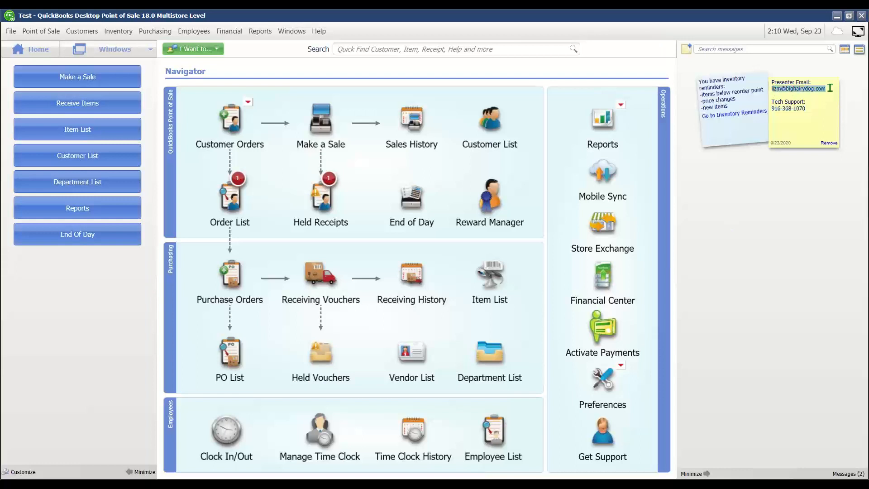
click(831, 108)
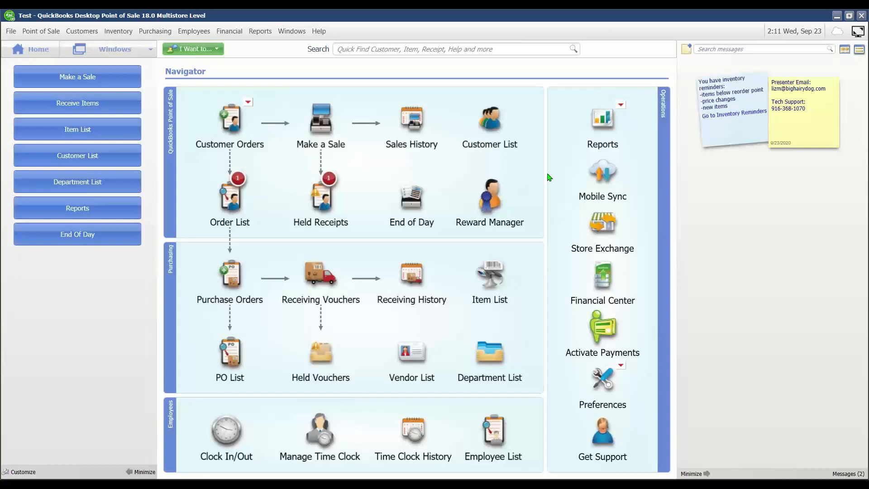
Run the Inventory Summary With Sales report from the Report Center's Items category and review its department rows
click(261, 32)
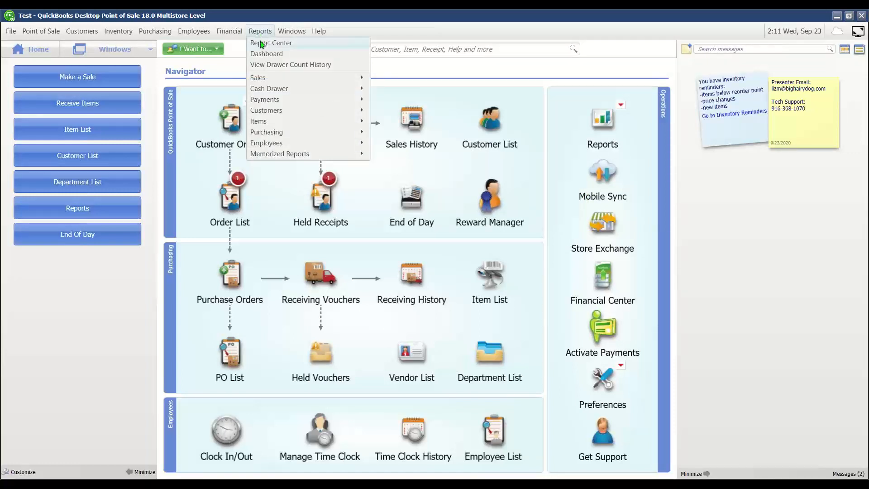
click(262, 43)
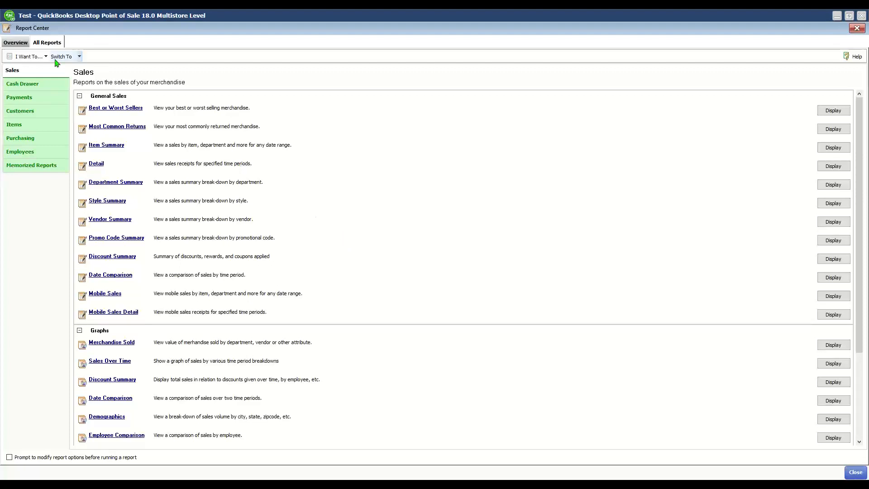
click(22, 127)
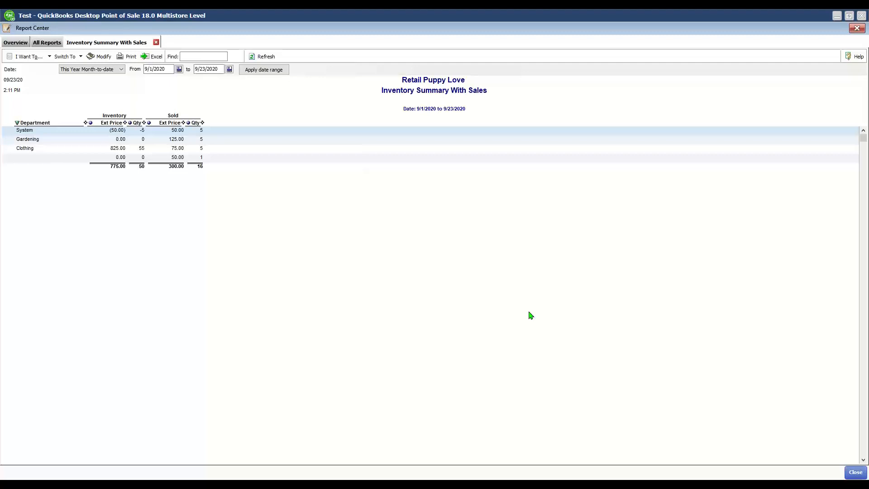
click(71, 132)
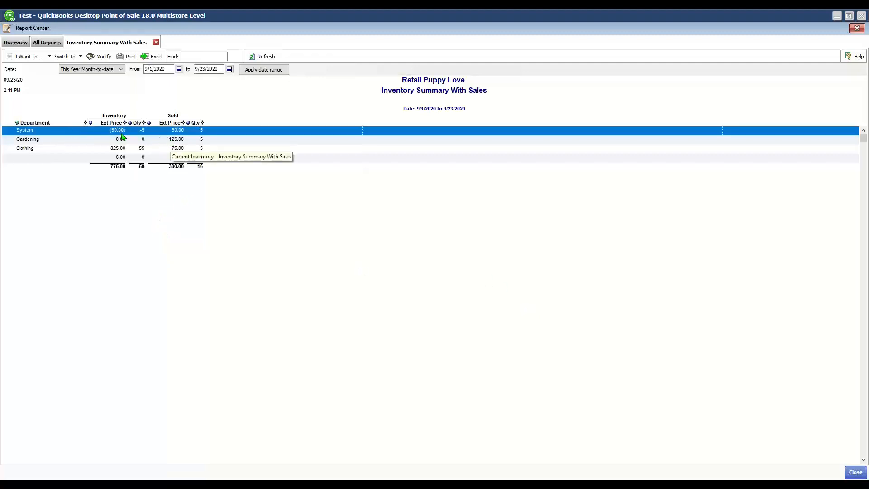
click(36, 140)
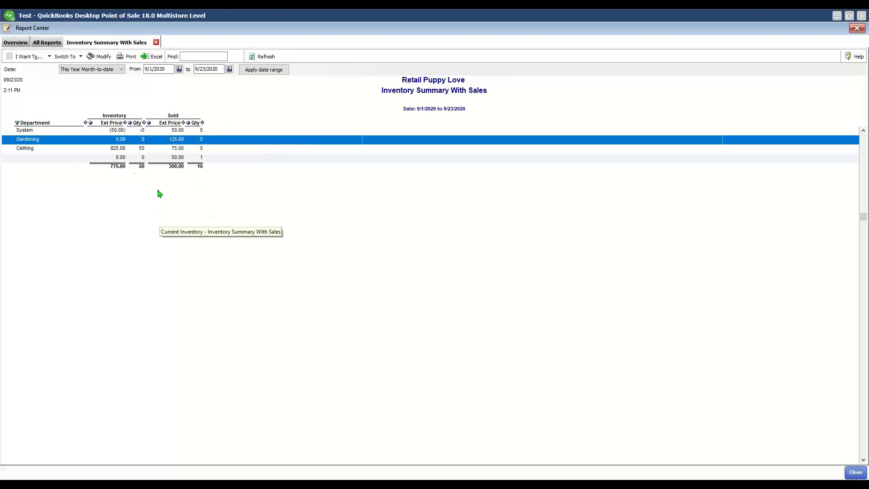
click(113, 148)
click(116, 132)
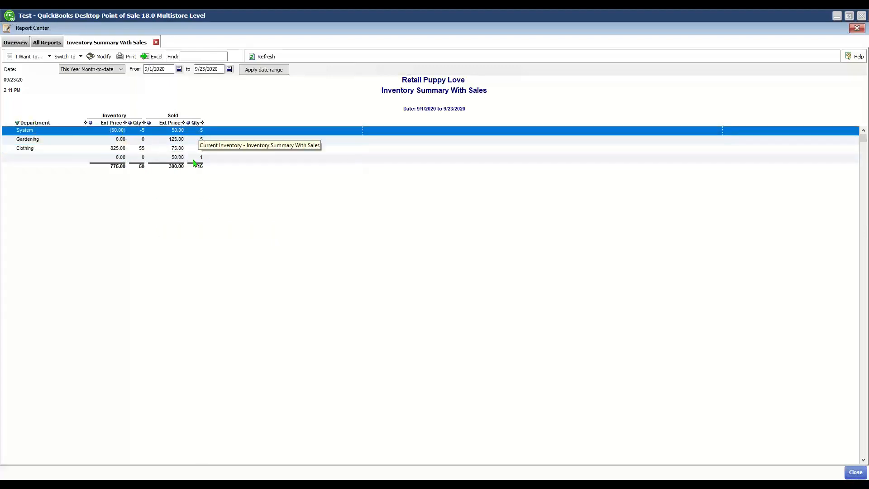
Open the report's data filters and look through the fields available for filtering
click(45, 59)
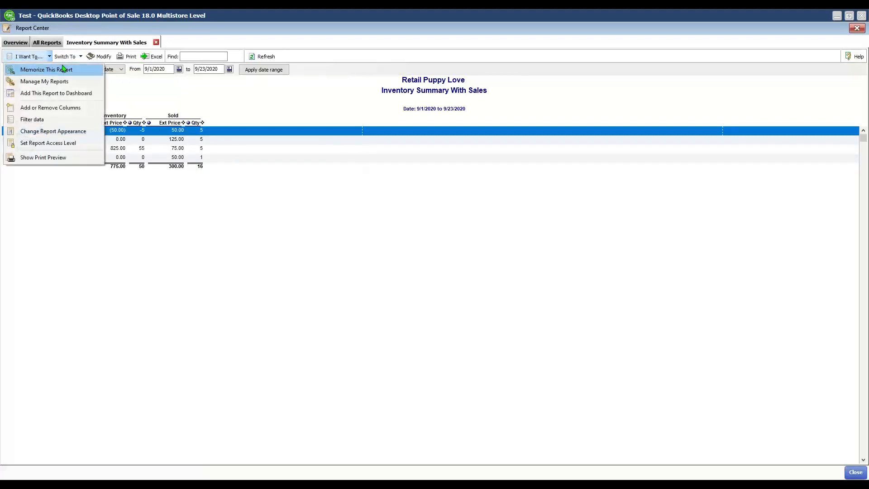
click(51, 120)
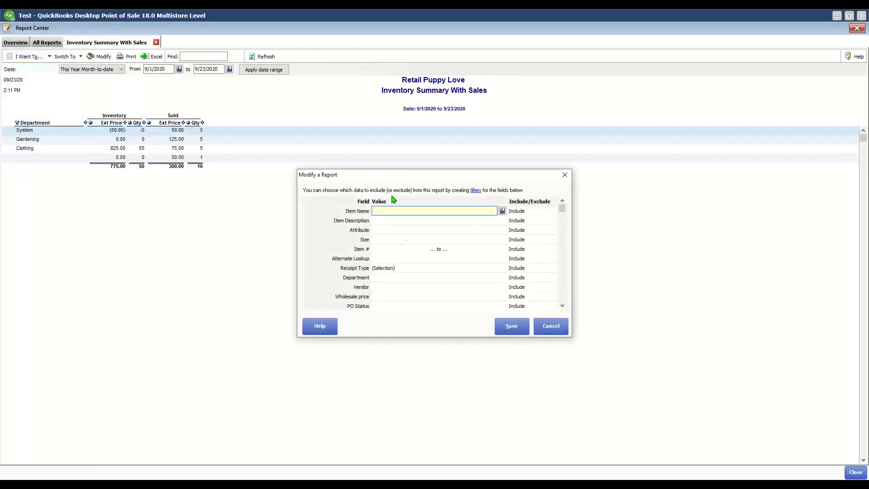
click(393, 221)
click(404, 210)
drag(439, 179, 431, 135)
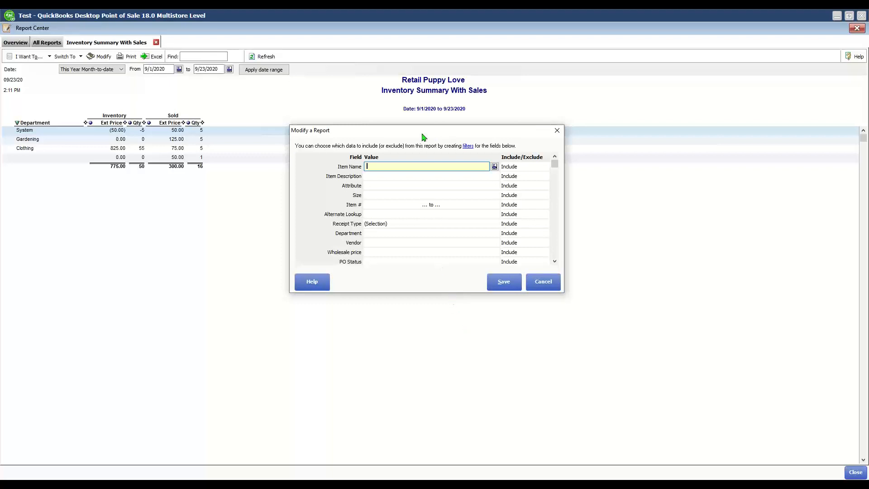
drag(422, 134, 413, 127)
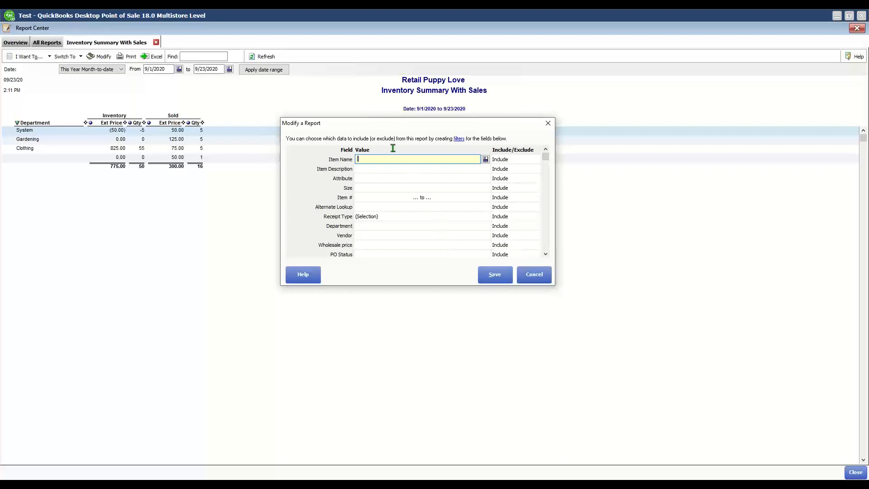
click(391, 196)
scroll(391, 197, down, 7)
scroll(470, 204, up, 3)
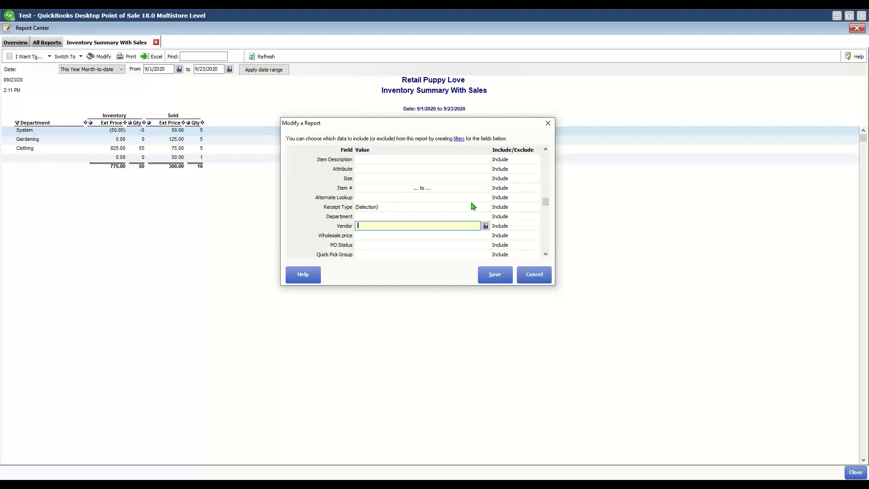
scroll(468, 181, up, 6)
scroll(470, 189, up, 2)
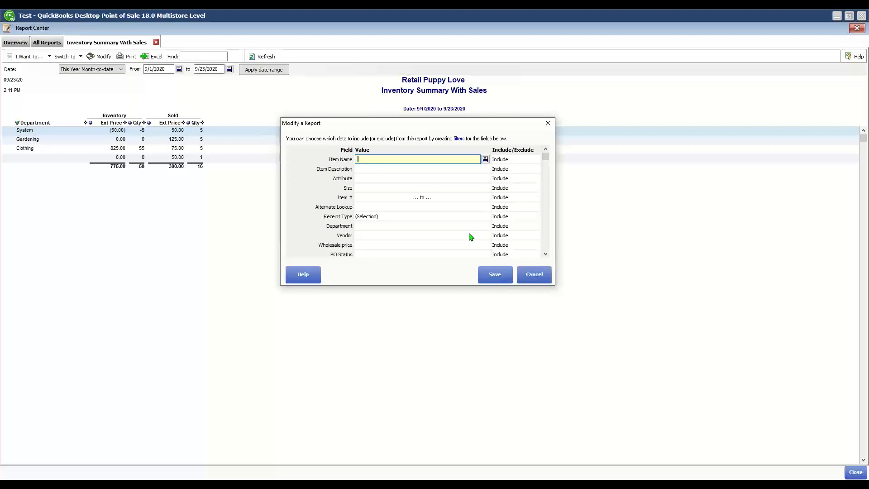
View the OR and AND options for combining Item Name filter values, and cancel the Item Name filter
click(486, 159)
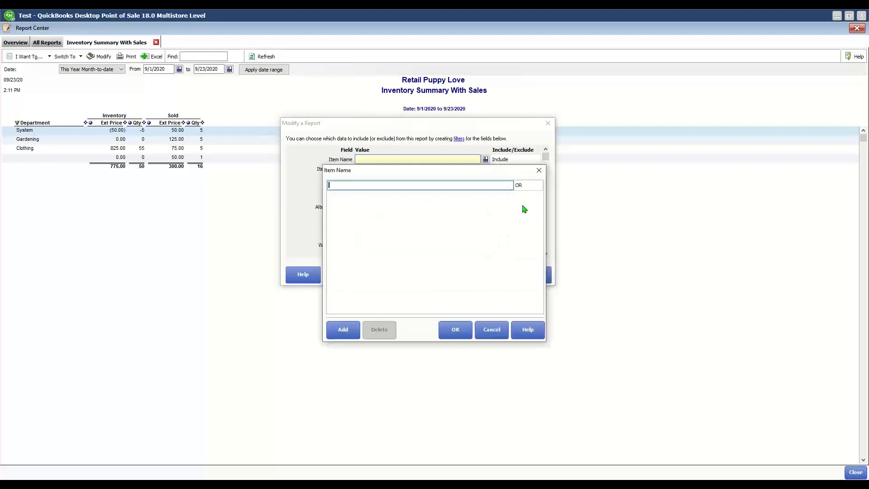
click(534, 187)
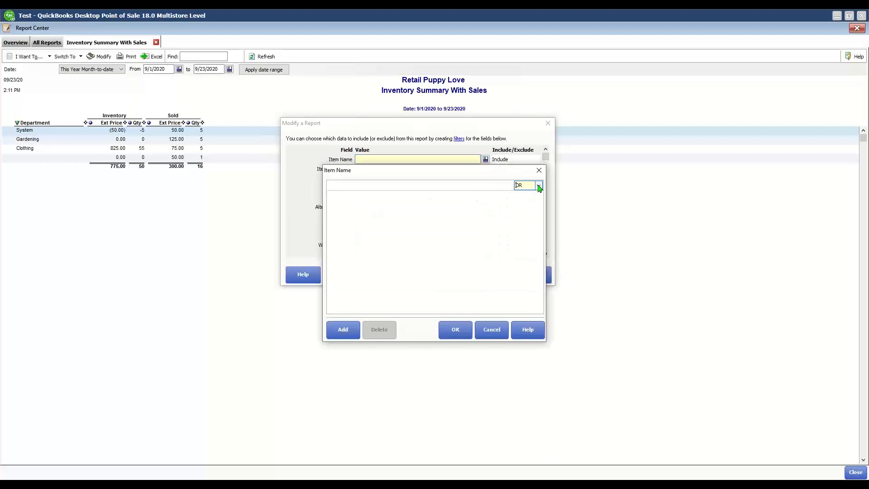
click(539, 187)
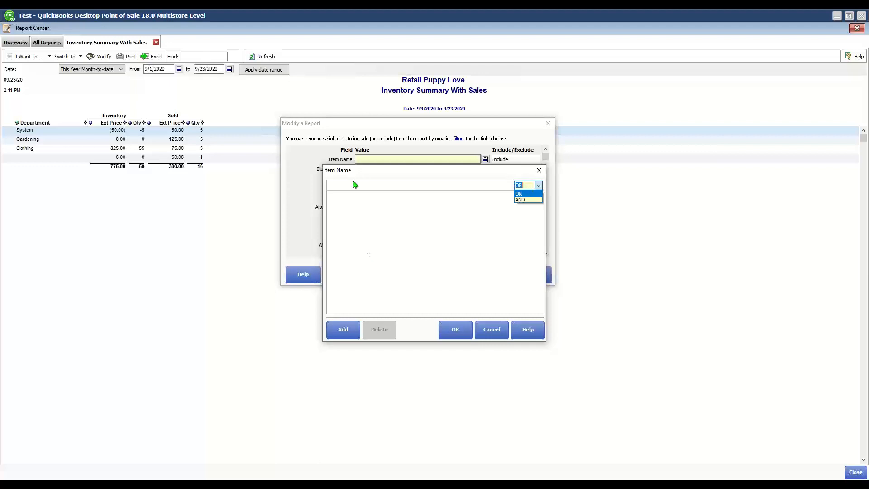
click(367, 181)
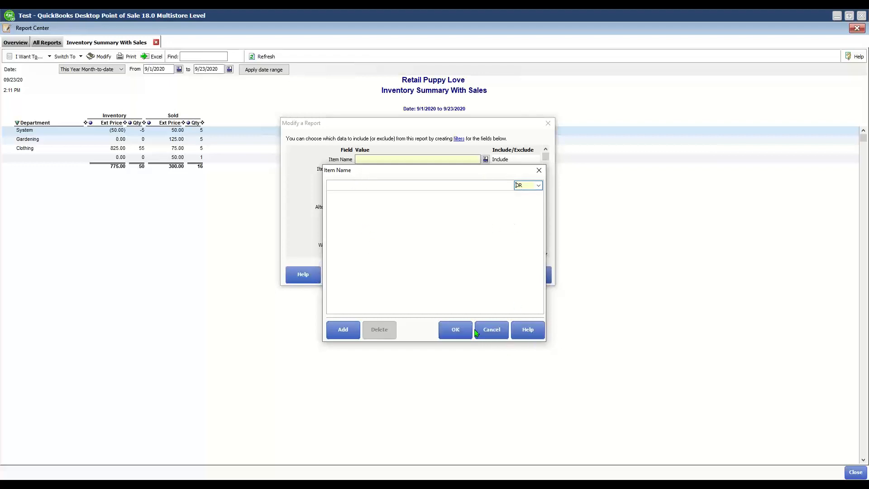
click(491, 330)
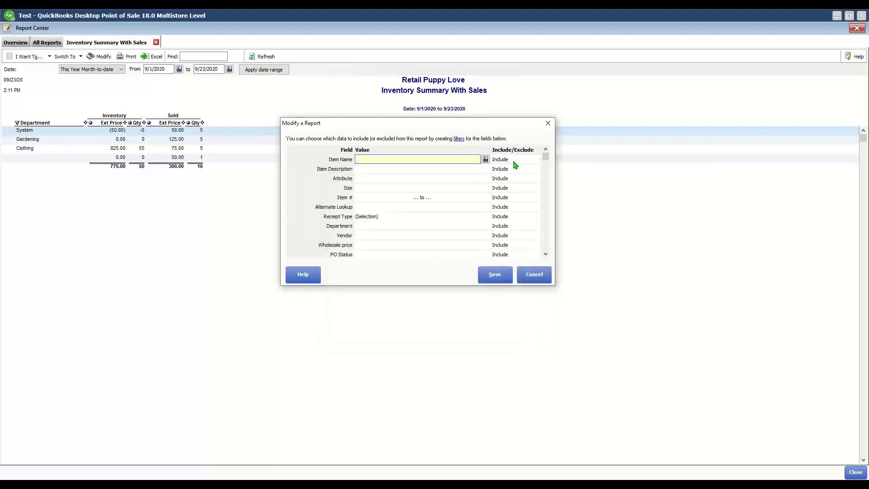
View the Include and Exclude choices for the Attribute filter without changing the setting
click(448, 169)
click(470, 178)
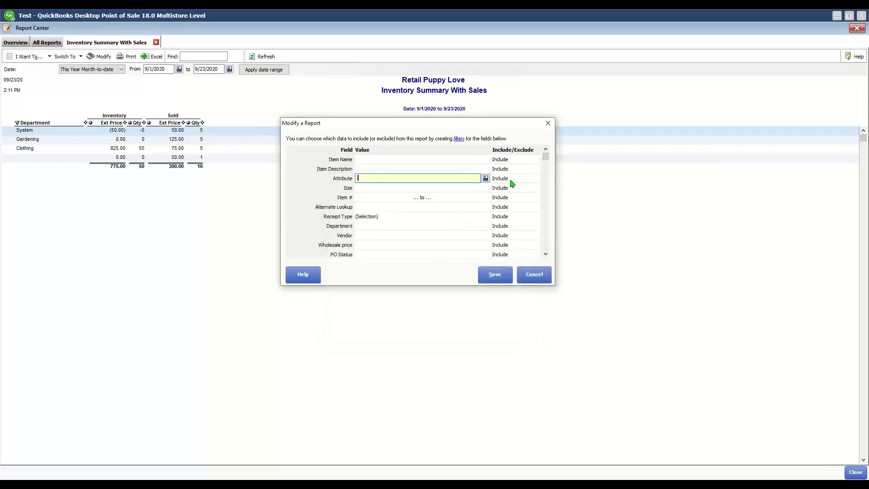
click(524, 178)
click(536, 178)
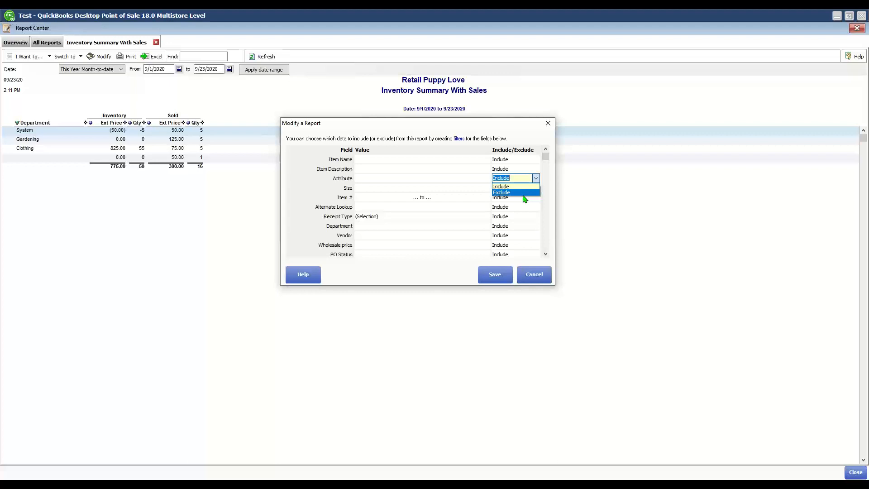
click(446, 222)
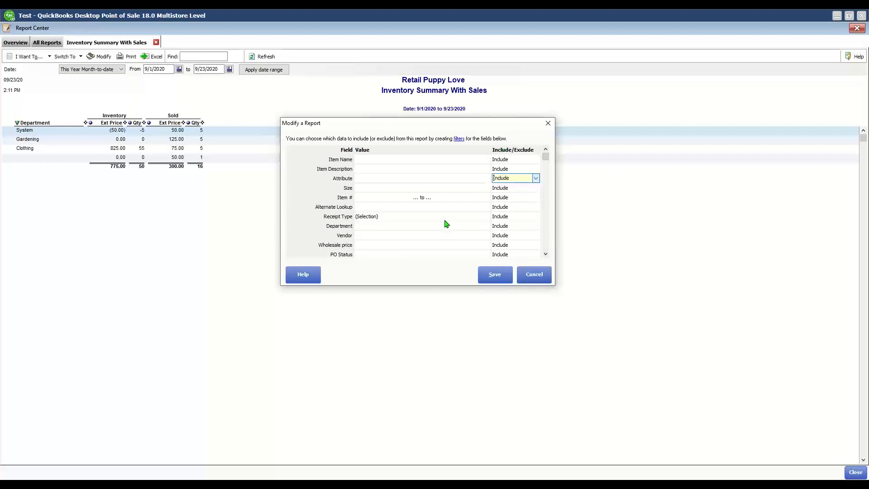
View the selectable values of the Receipt Type filter and cancel without changing them
click(407, 219)
click(485, 217)
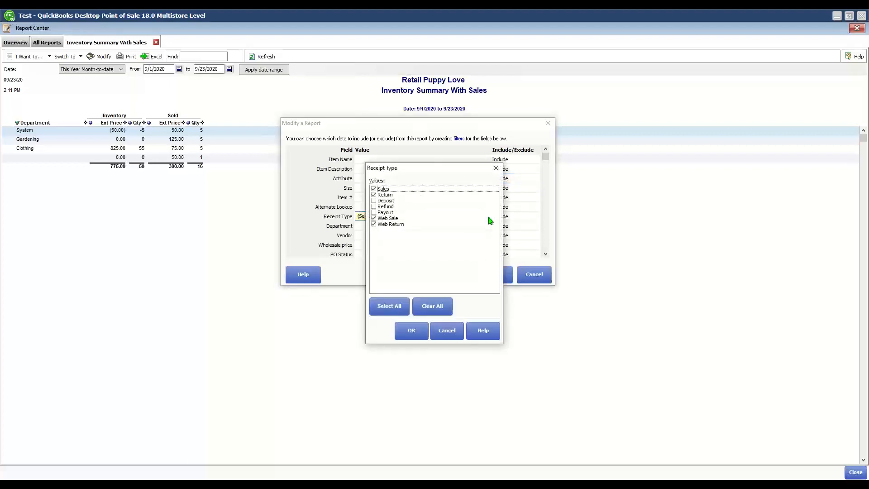
drag(442, 171, 425, 132)
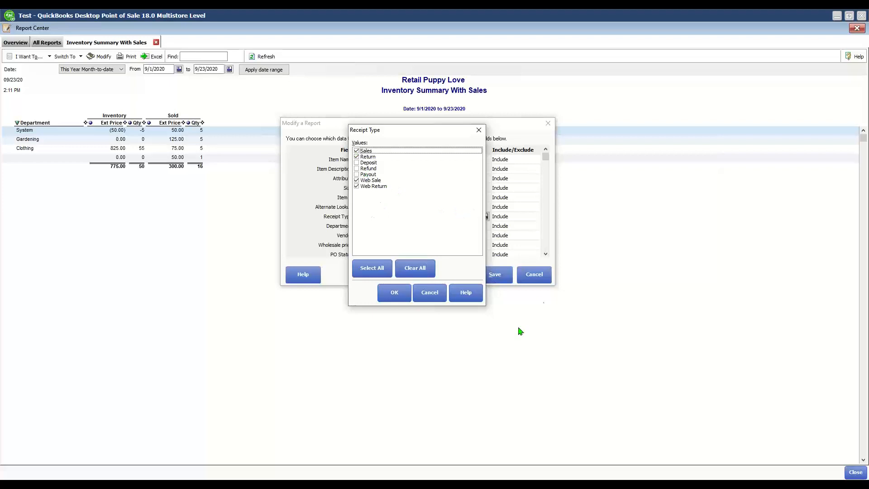
click(428, 301)
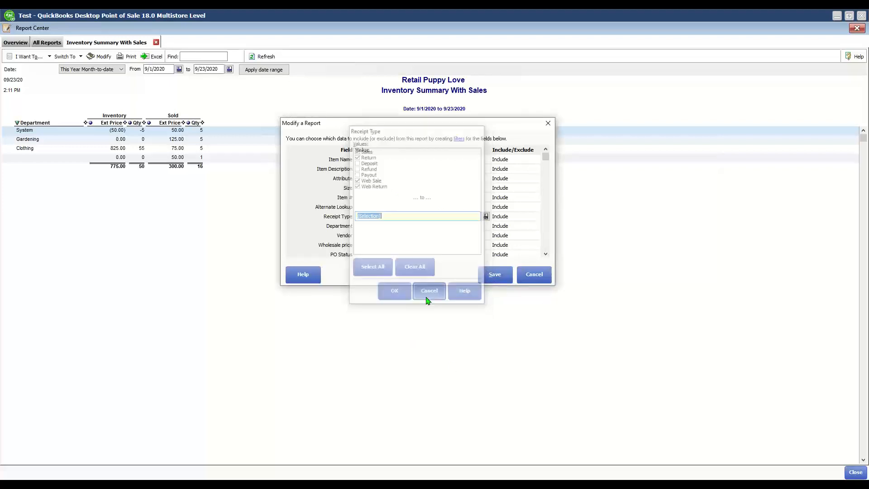
Look through the remaining filter fields down to Quick Pick Group and back, and cancel the report modification
click(448, 236)
key(Tab)
key(Tab)
key(Tab)
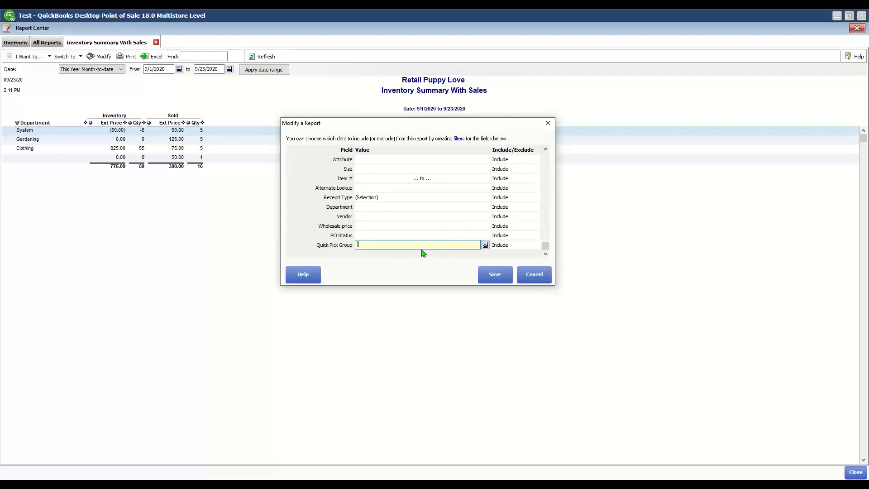
key(shift+Tab)
key(Tab)
key(shift+Tab)
key(shift+Tab)
key(shift+Tab)
key(shift+Tab)
key(shift+Tab)
key(shift+Tab)
key(shift+Tab)
key(shift+Tab)
key(shift+Tab)
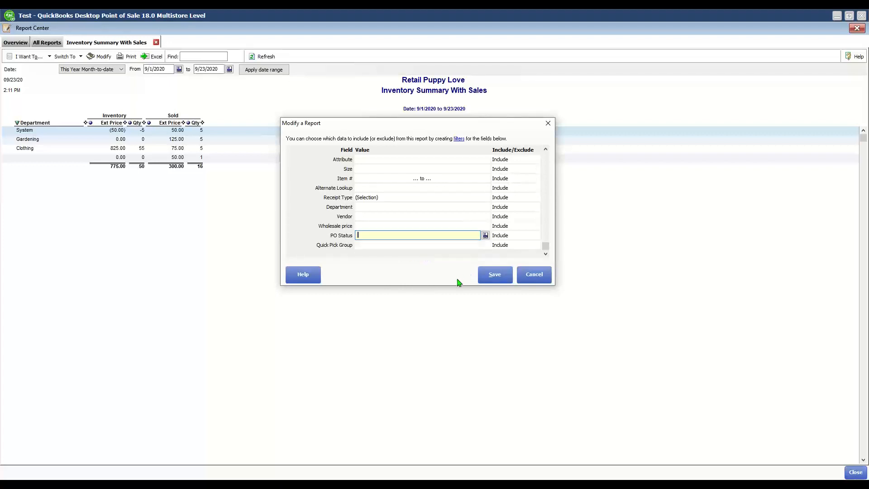
key(shift+Tab)
key(shift+Tab)
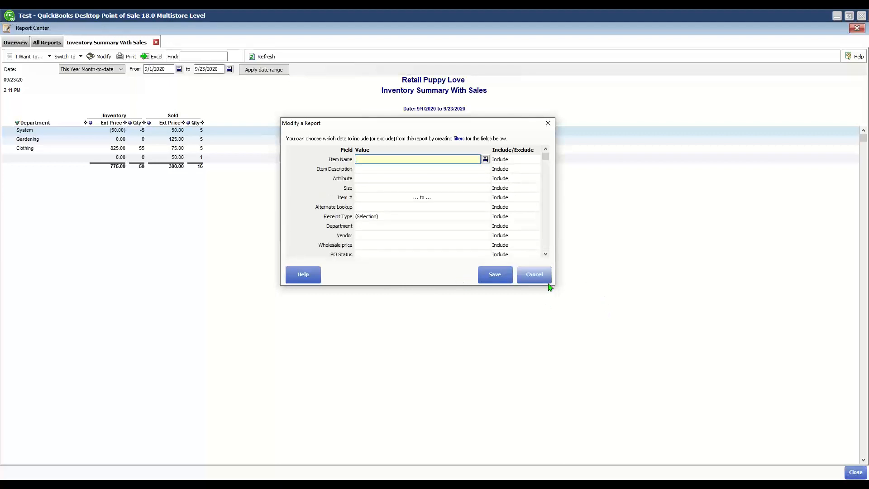
click(535, 276)
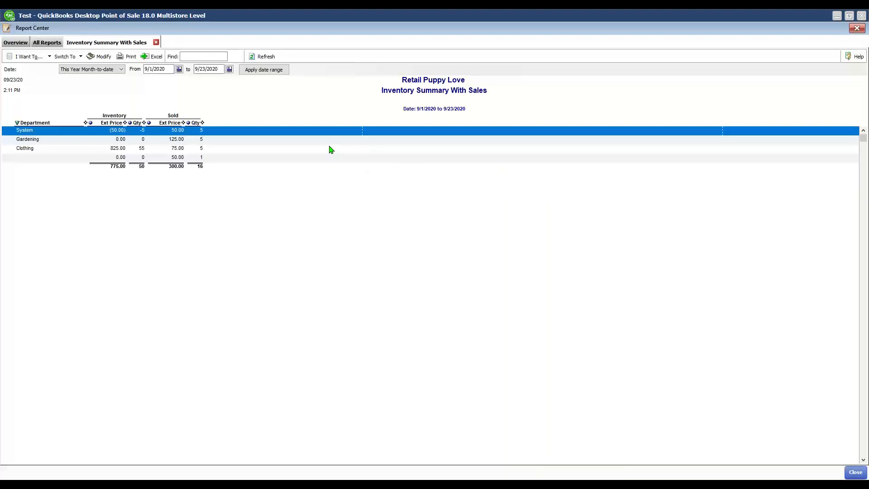
Export the Inventory Summary With Sales report to Excel, inspect the exported worksheet, and close the workbook
click(157, 58)
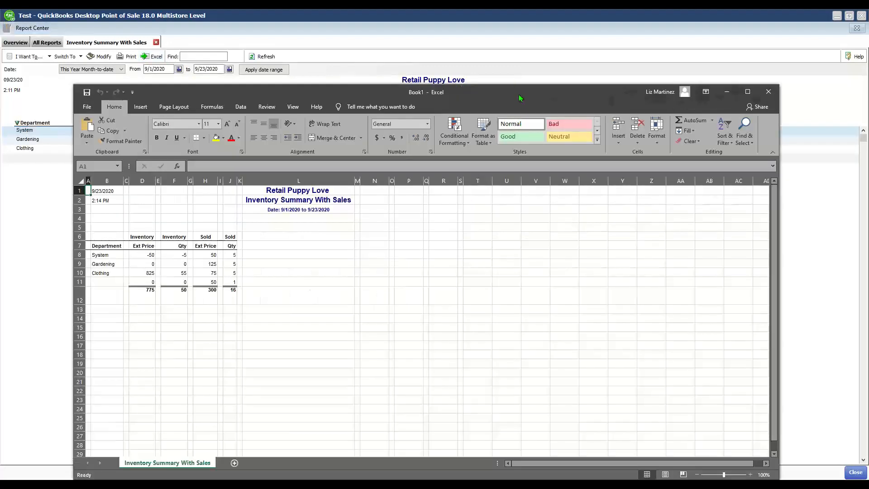
drag(518, 94, 506, 37)
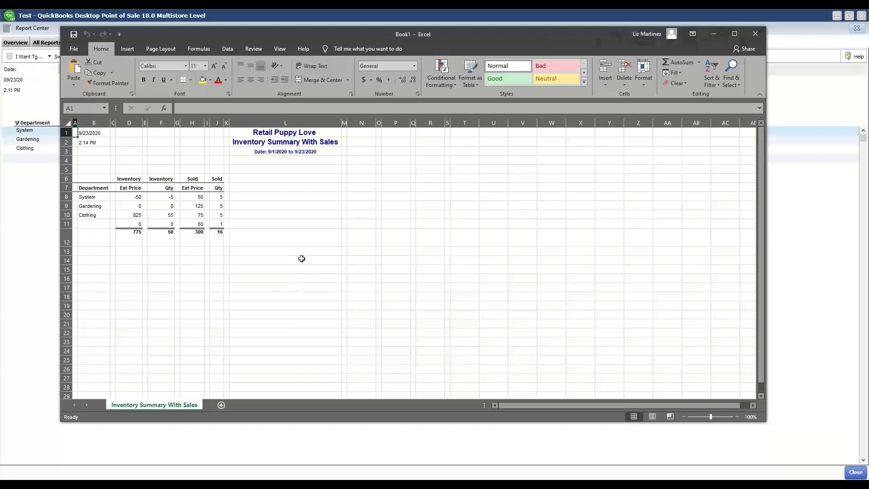
drag(198, 178, 518, 289)
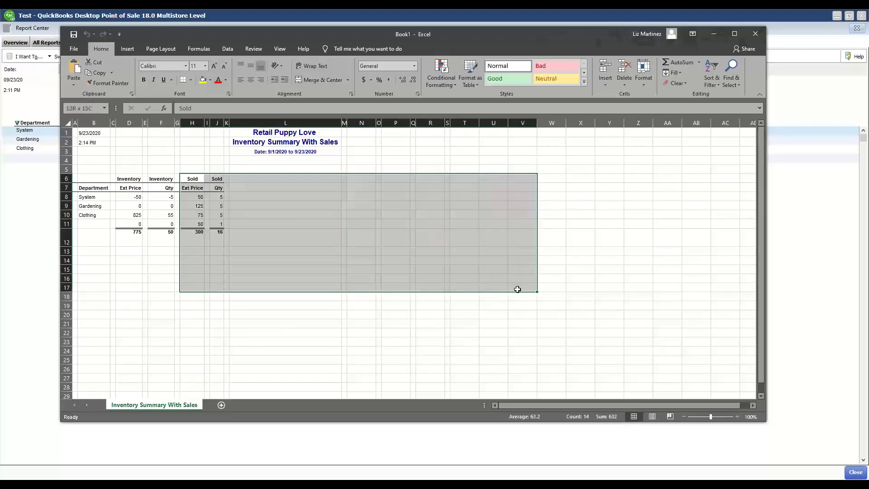
click(266, 277)
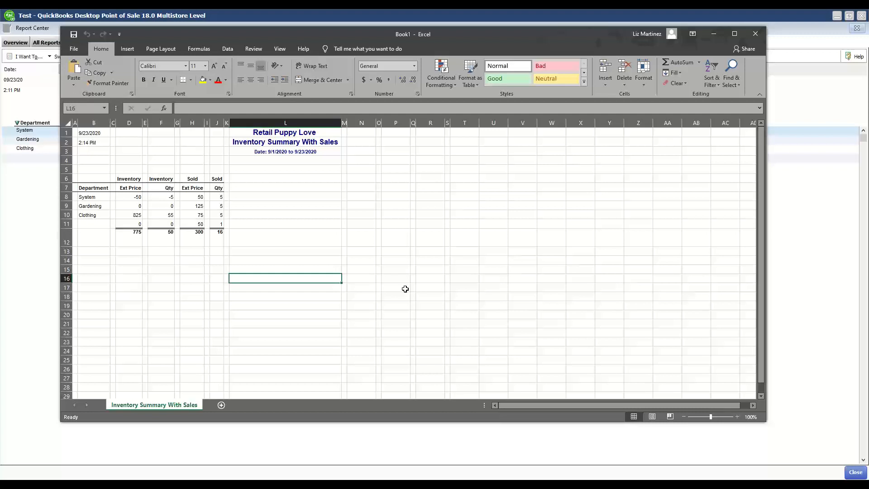
click(113, 197)
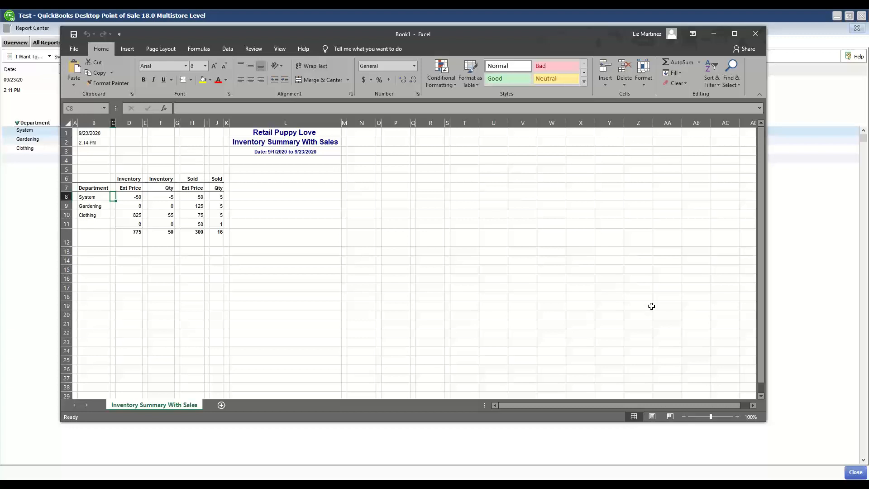
click(755, 31)
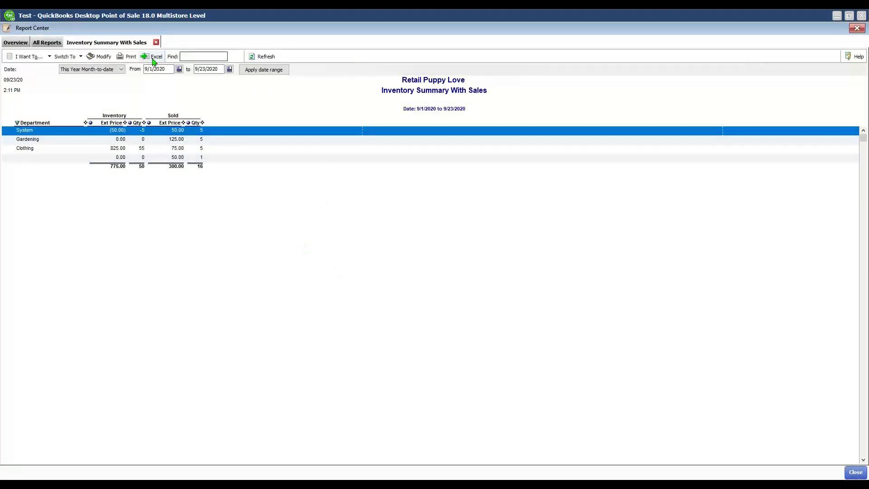
View the available printers for the Inventory Summary With Sales report and cancel printing
click(126, 56)
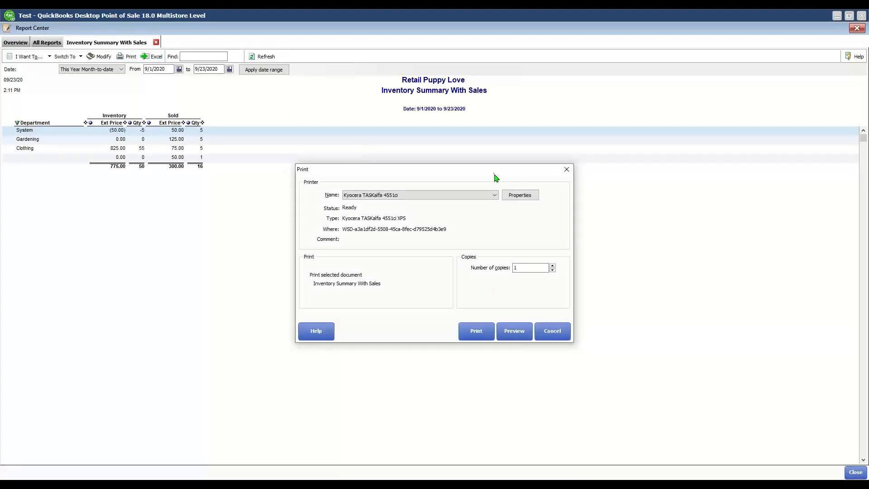
drag(493, 172, 476, 129)
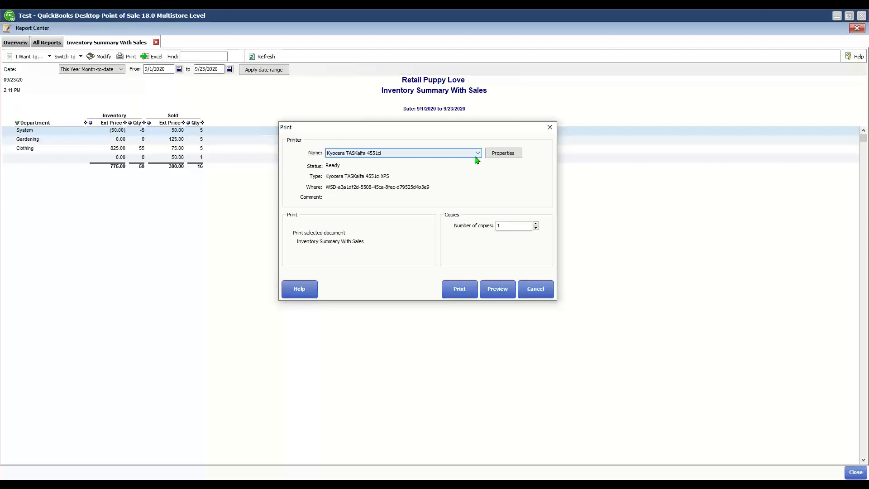
click(477, 154)
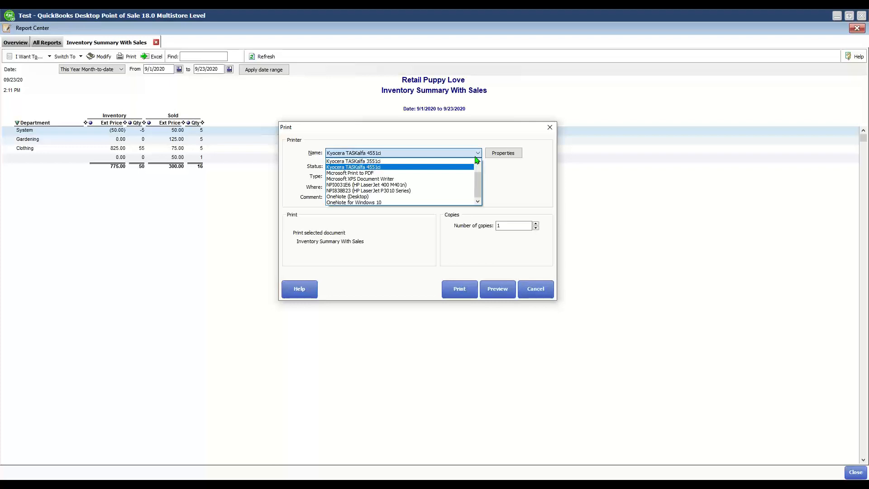
click(534, 296)
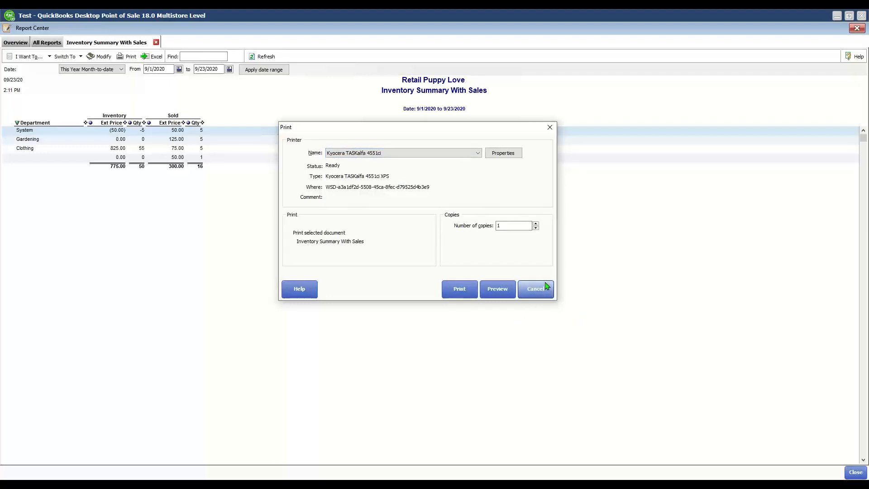
click(546, 286)
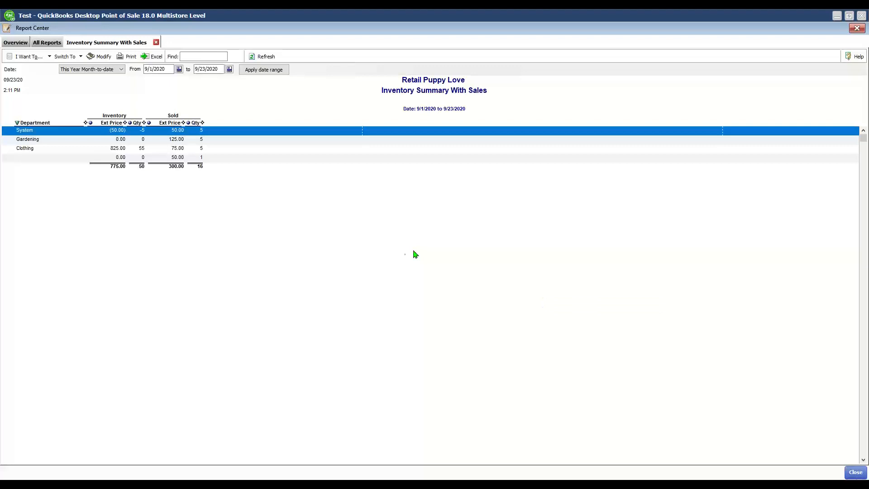
Close the Inventory Summary With Sales report and view the list of Purchasing reports
click(156, 43)
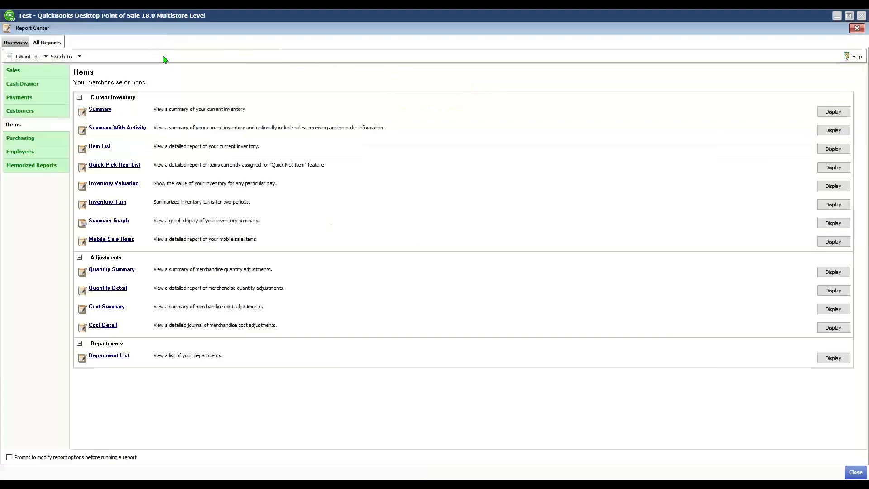
click(21, 139)
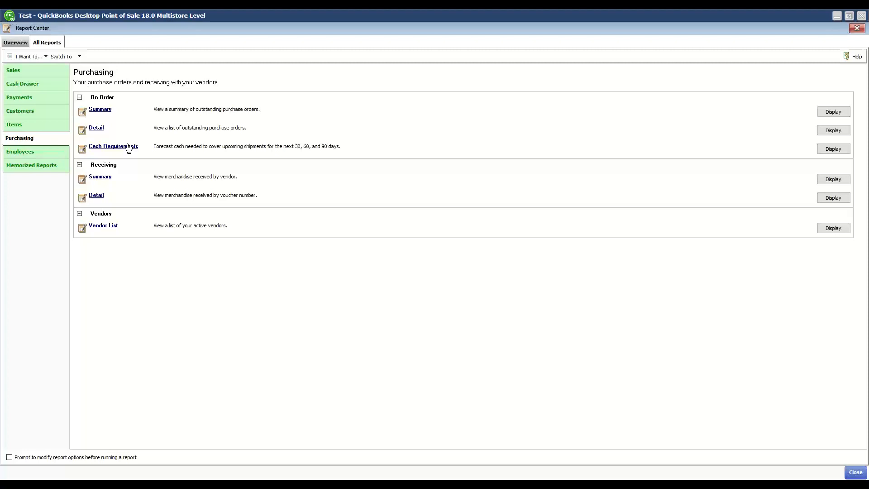
Start creating a report from the report overview, using Sales as the general type of information
click(6, 43)
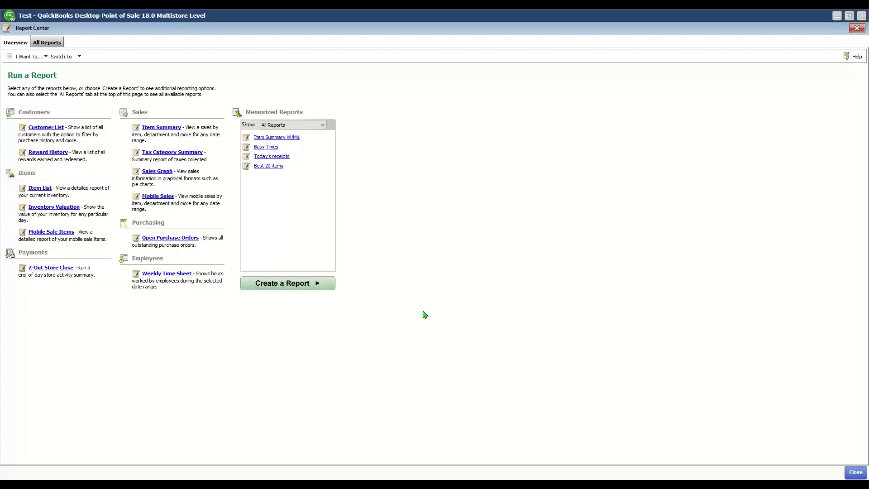
click(287, 286)
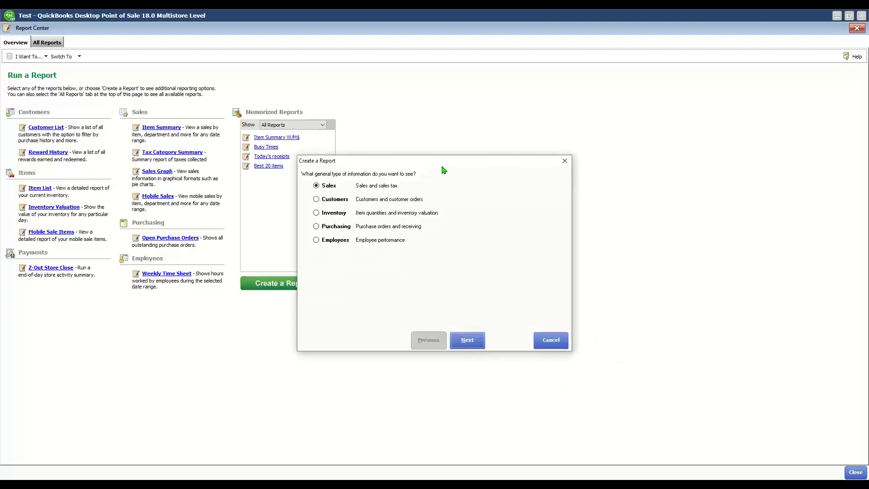
drag(443, 167, 448, 117)
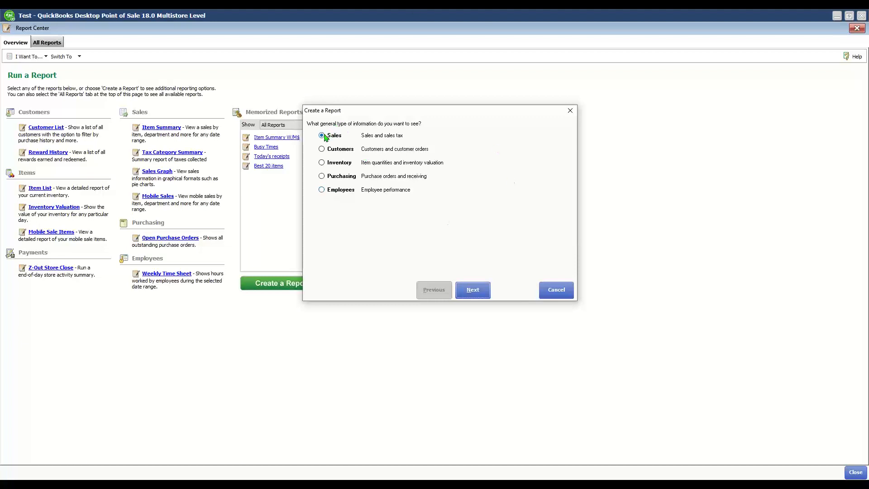
click(480, 293)
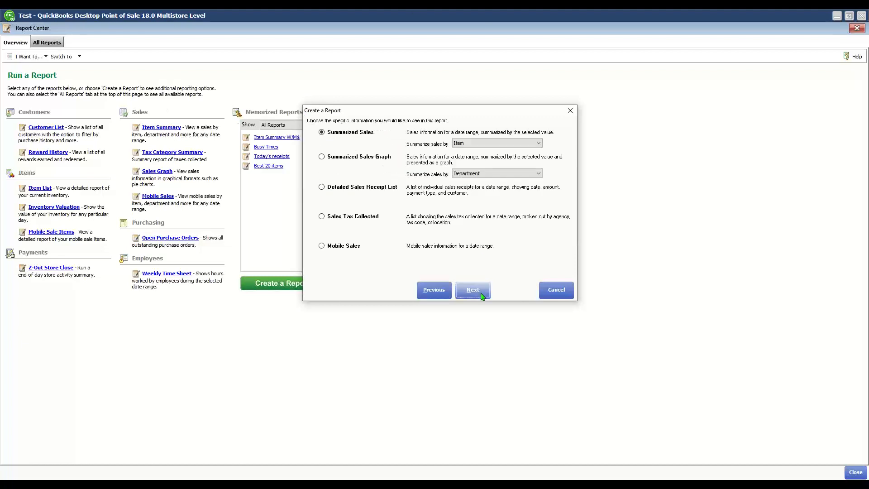
drag(391, 114, 306, 128)
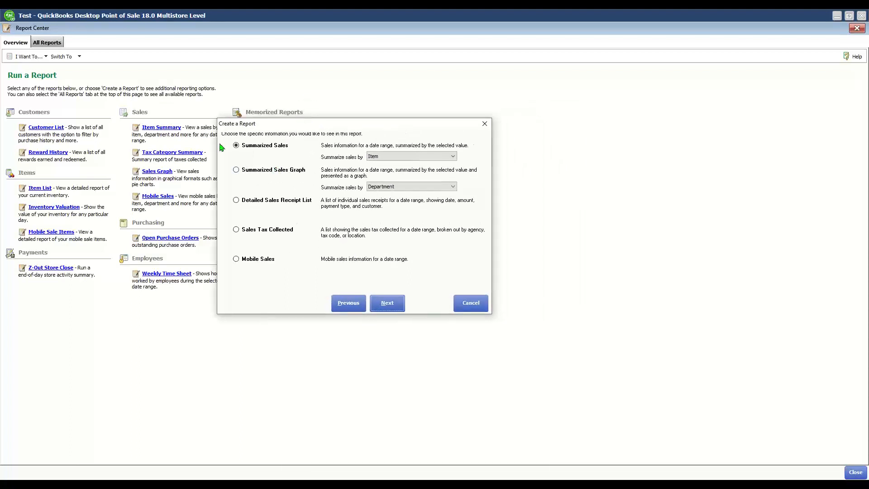
Go through the specific sales report types and choose Summarized Sales Graph
click(289, 171)
click(285, 202)
click(284, 232)
click(257, 263)
click(274, 171)
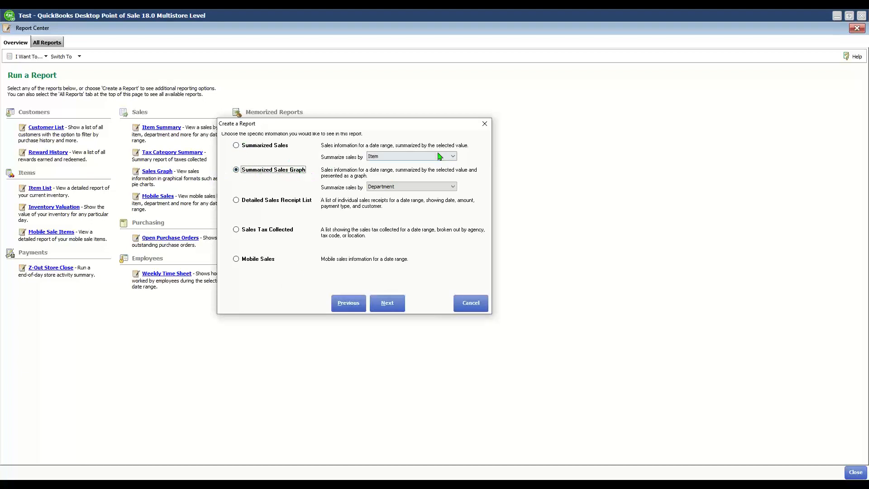
View the summarize-by choices for Summarized Sales and Summarized Sales Graph, picking Department for the graph
click(395, 157)
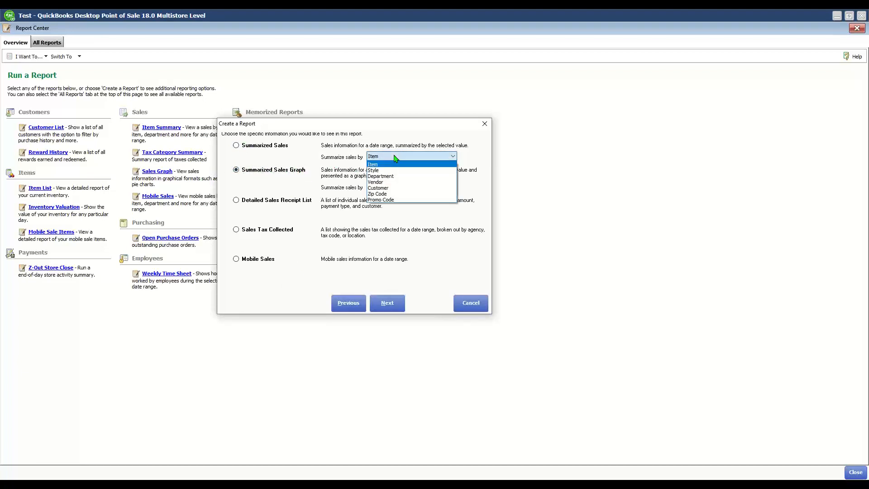
click(395, 157)
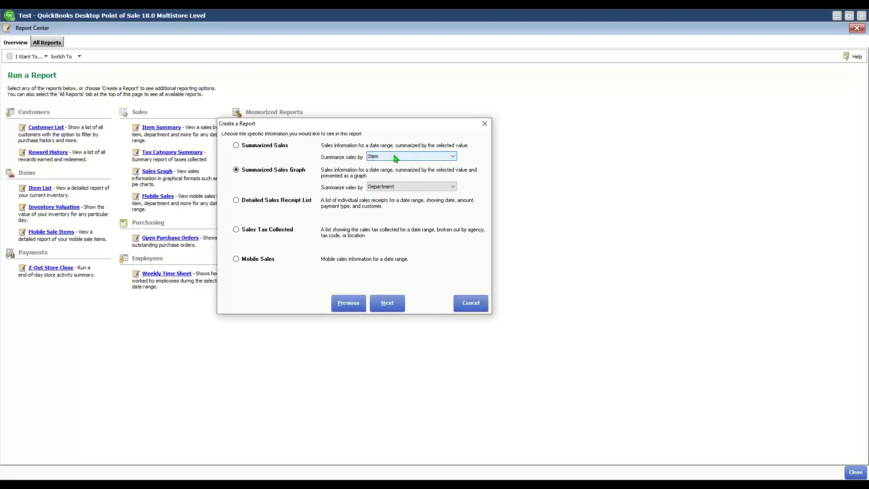
click(395, 157)
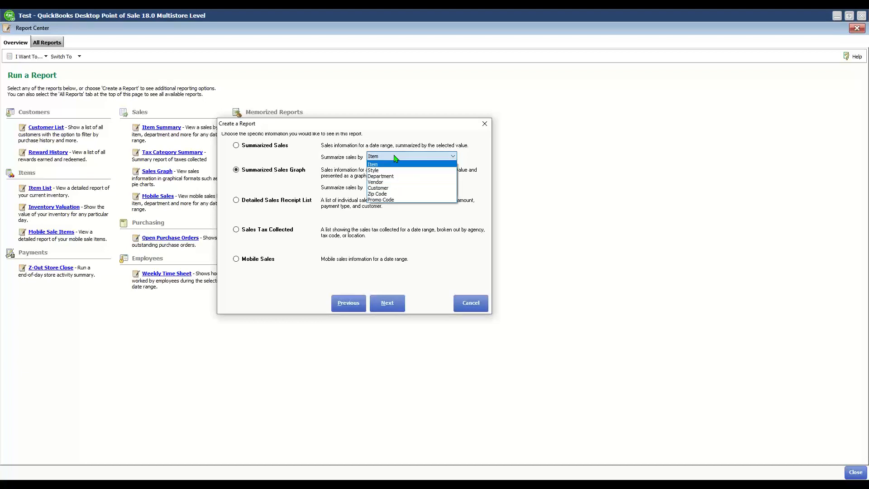
click(396, 158)
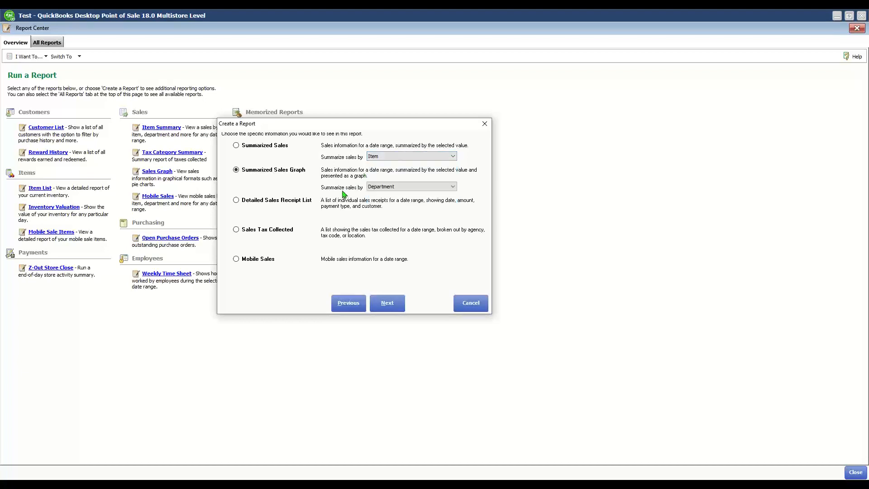
click(392, 187)
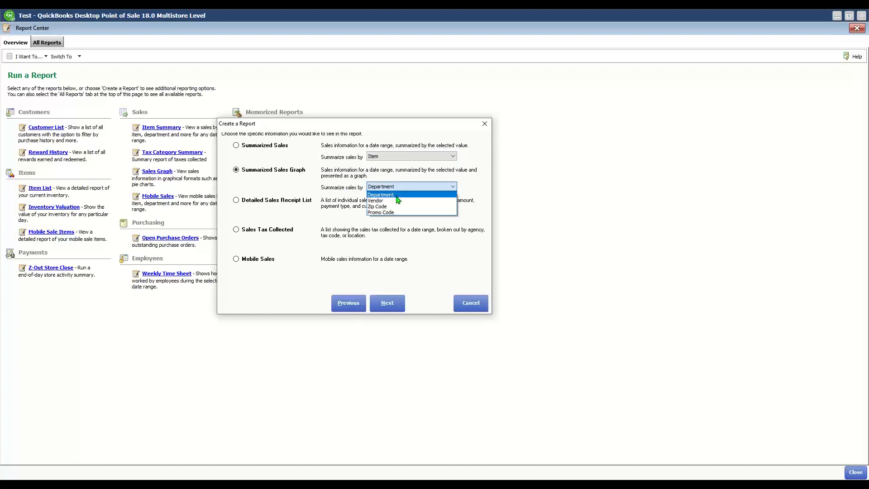
click(396, 195)
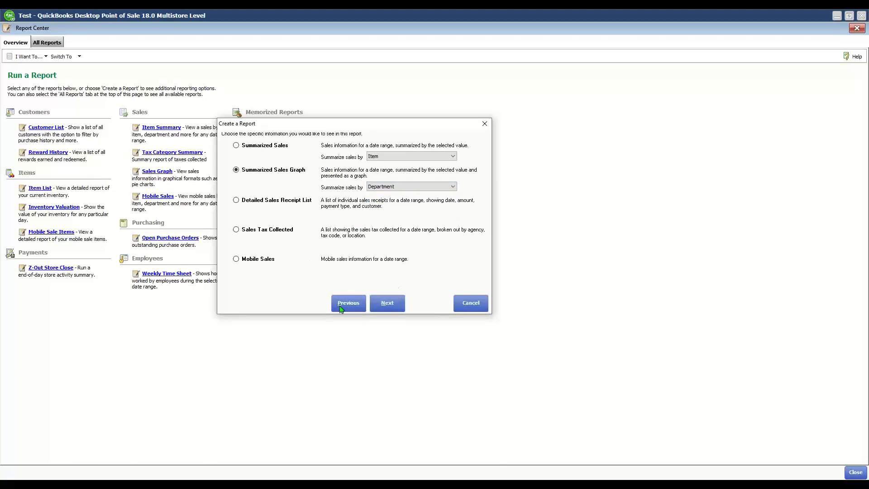
Change the graph content to show Total Margin $ by Department as a Pie, and save it
click(387, 307)
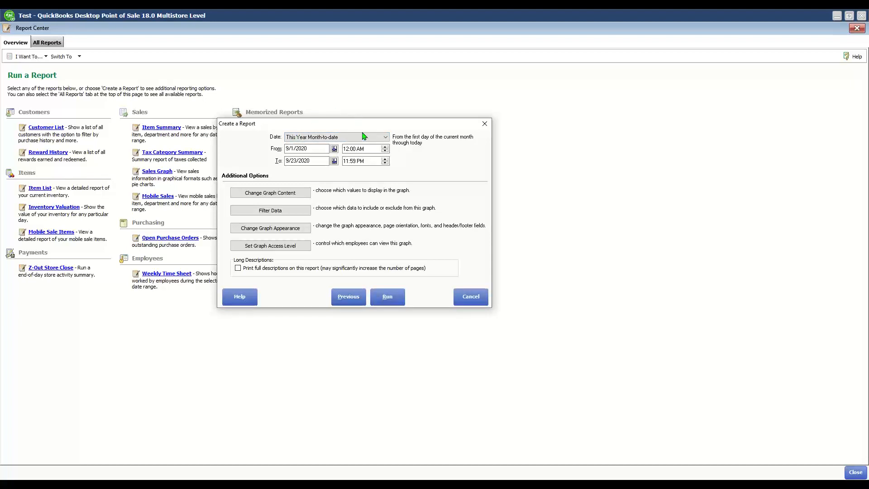
click(289, 193)
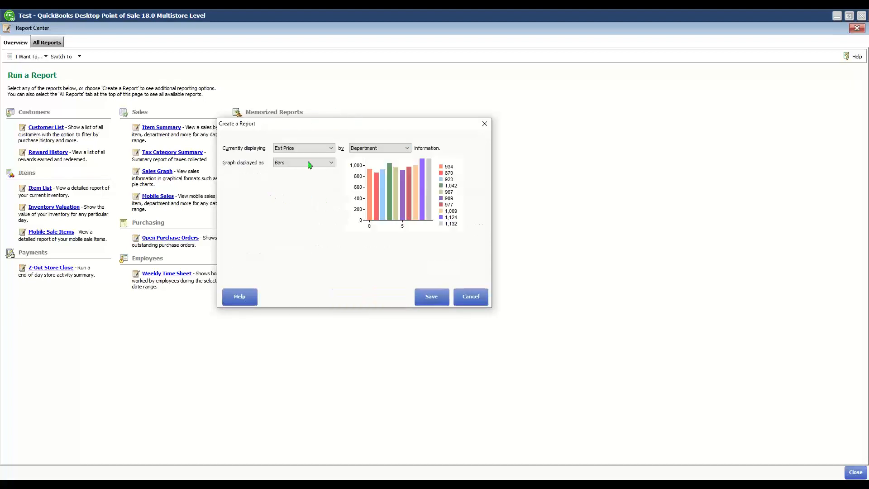
click(301, 148)
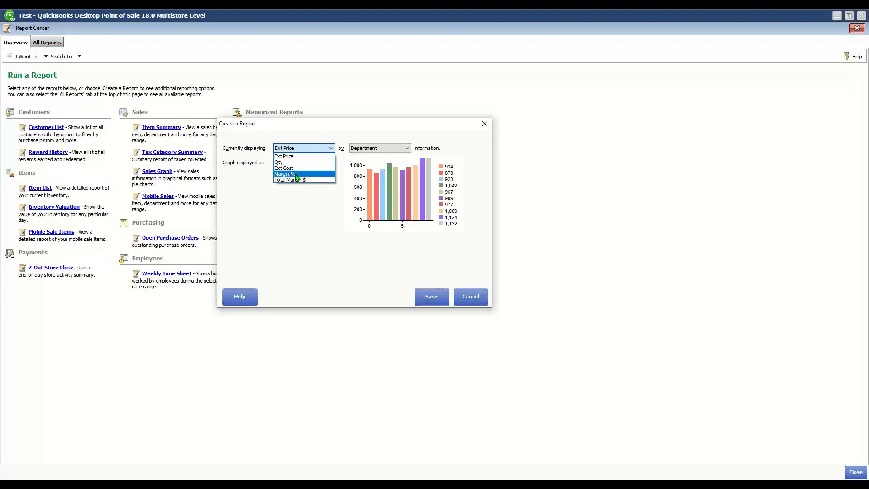
click(296, 180)
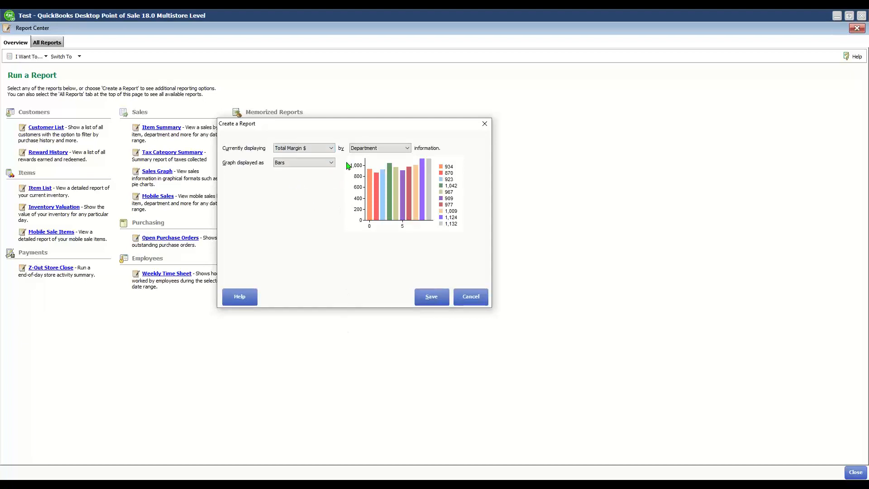
click(299, 164)
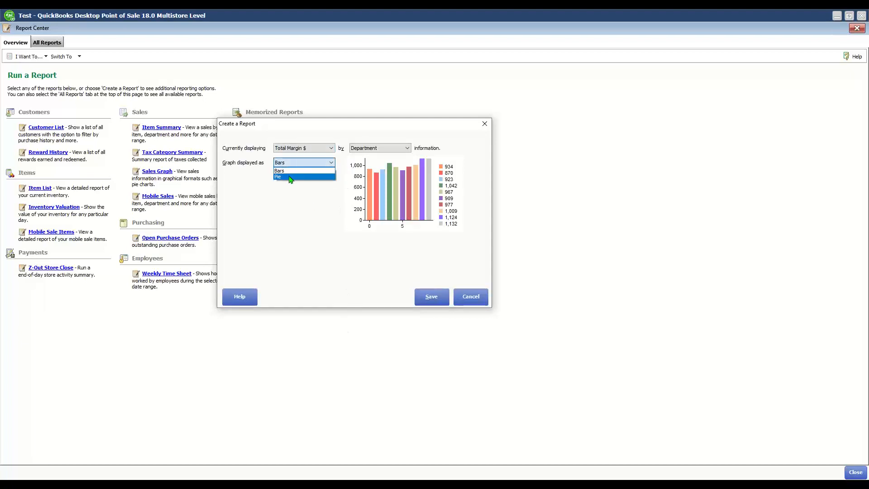
click(290, 177)
click(385, 150)
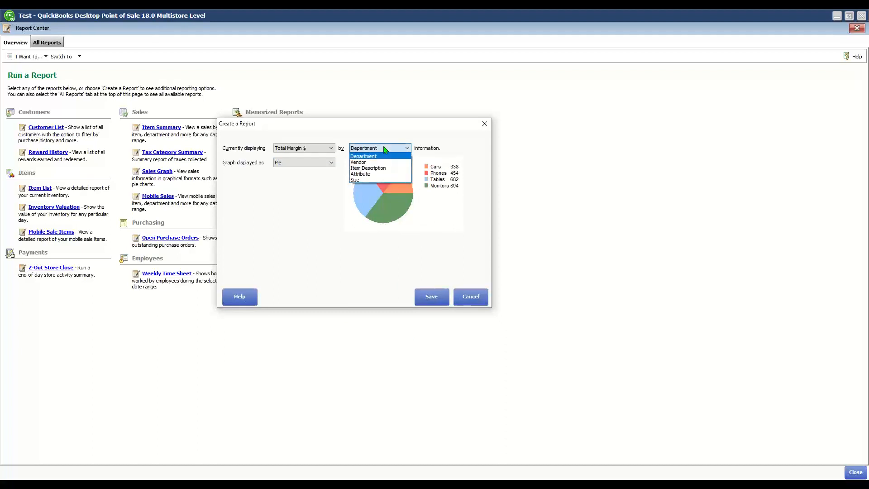
click(385, 150)
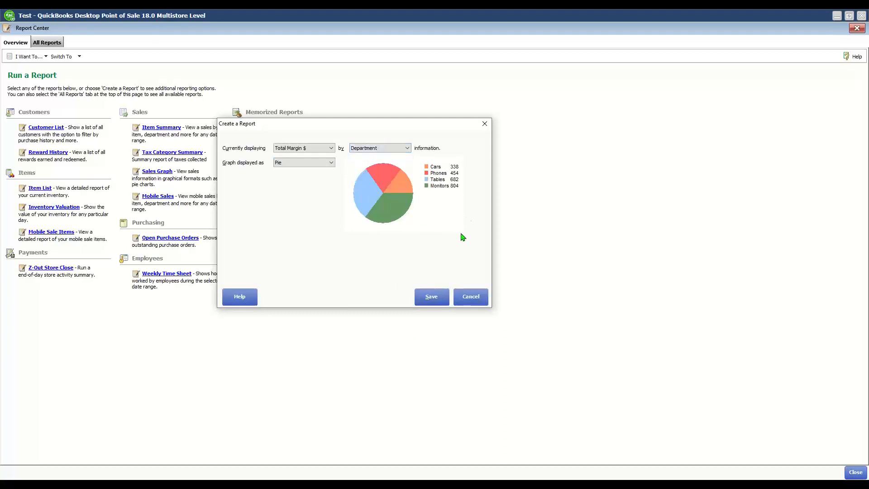
click(437, 298)
Look at the graph's data filters and the selectable Receipt Type values, cancel the value selection, and save the filters
click(277, 210)
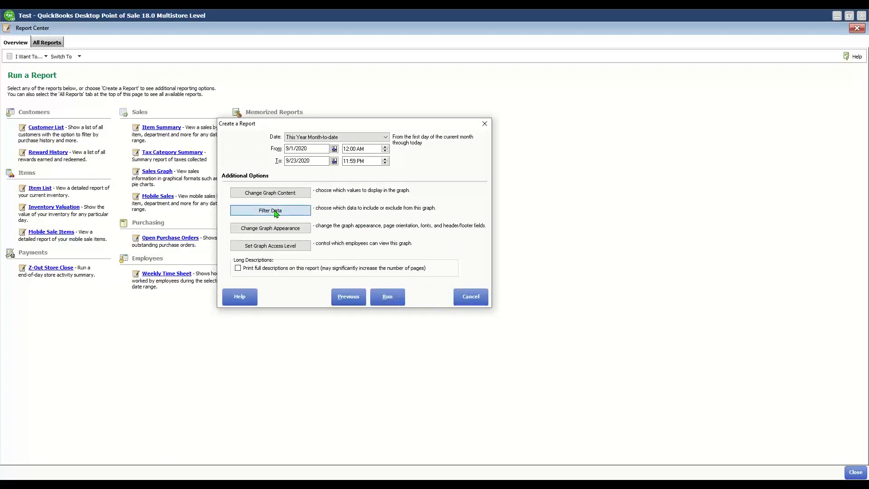
click(365, 189)
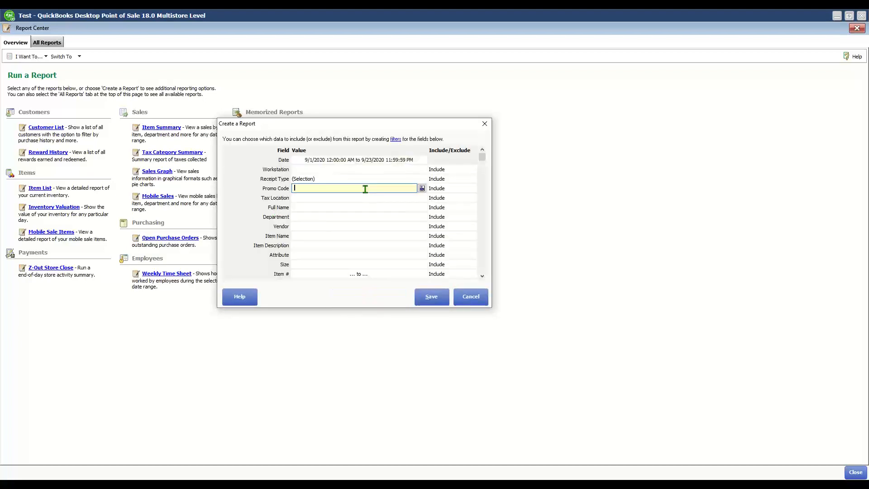
click(400, 178)
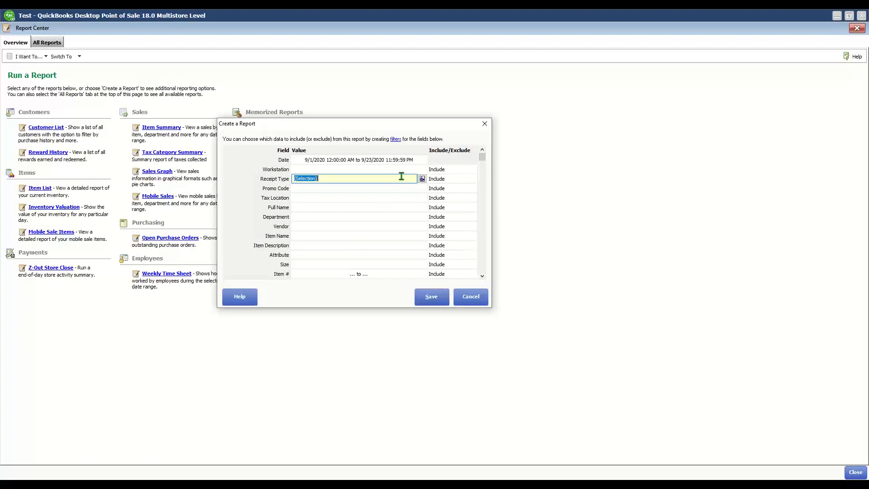
click(422, 178)
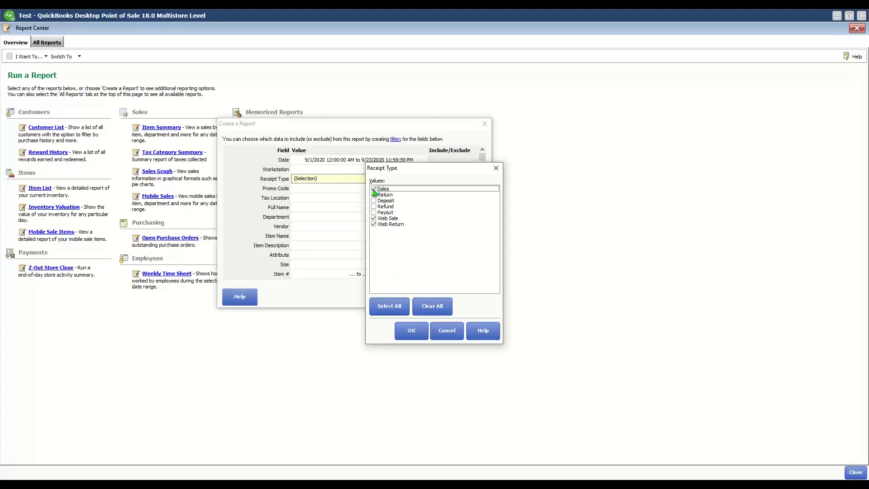
click(446, 330)
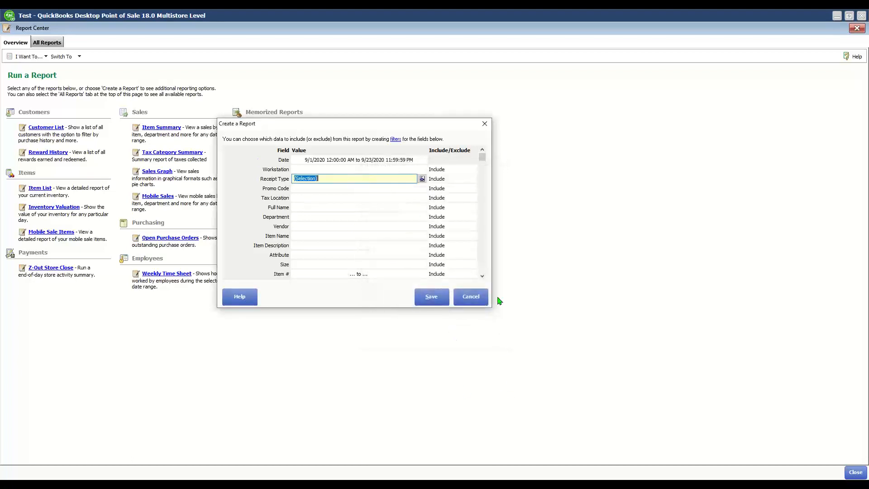
click(432, 300)
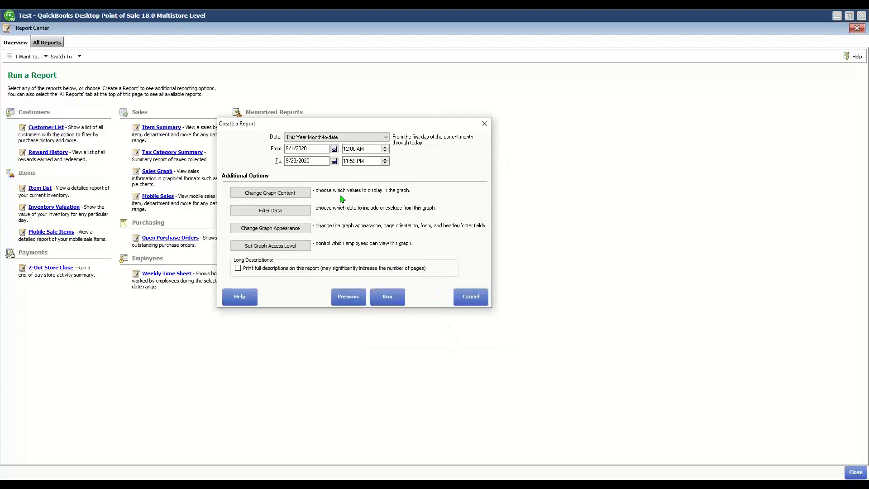
View the graph appearance options, cancel out of them, and run the sales graph report
click(284, 233)
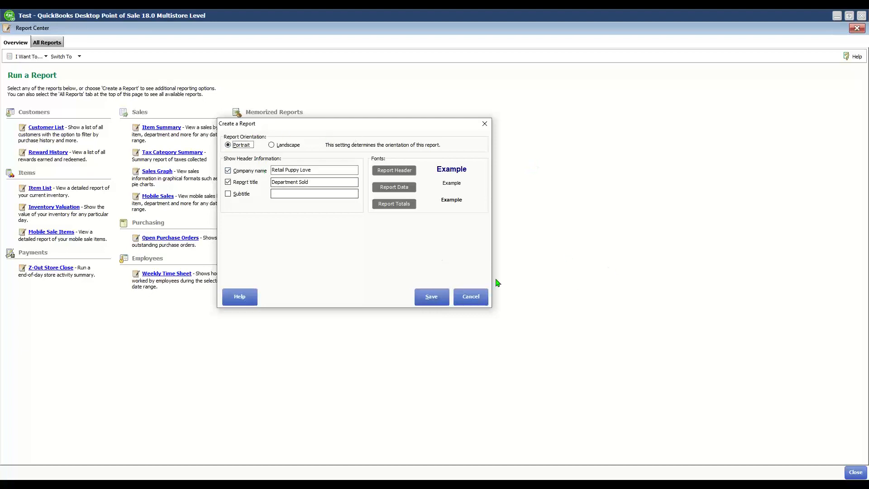
click(475, 300)
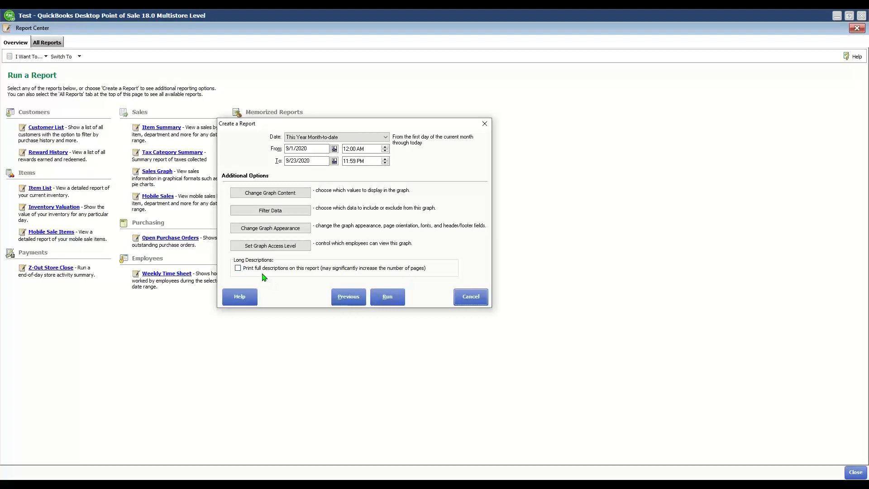
click(390, 297)
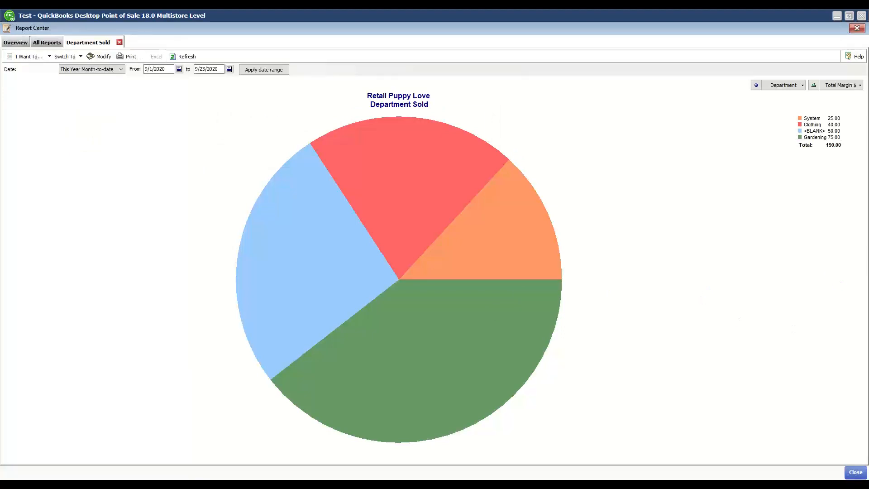
View the Department Sold graph's grouping choices and display it by Ext Price and by Ext Cost
mouse_move(444, 306)
click(787, 85)
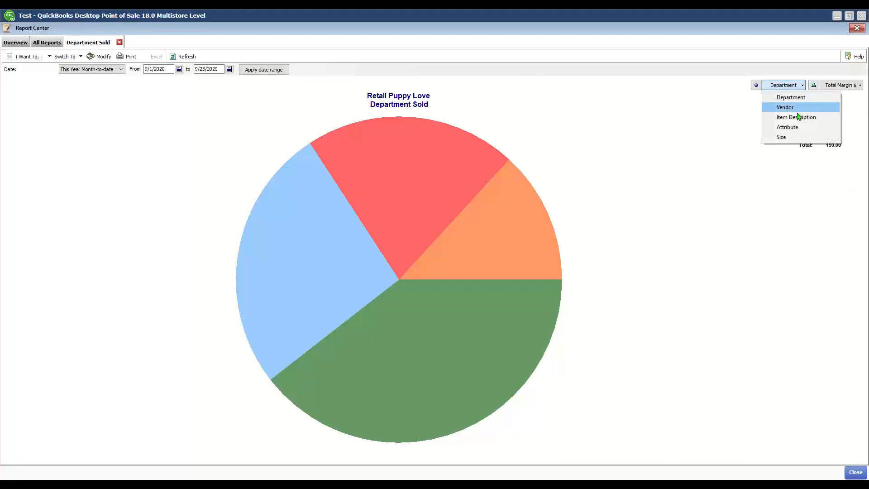
click(844, 86)
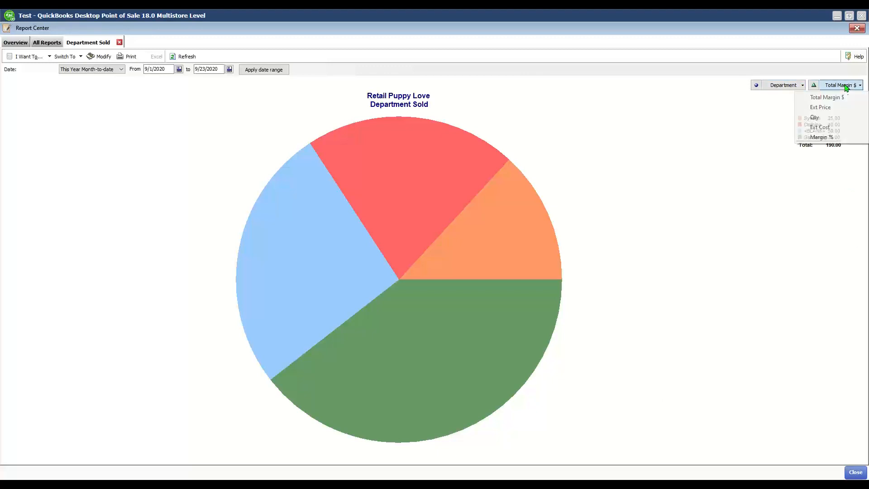
click(824, 109)
click(829, 86)
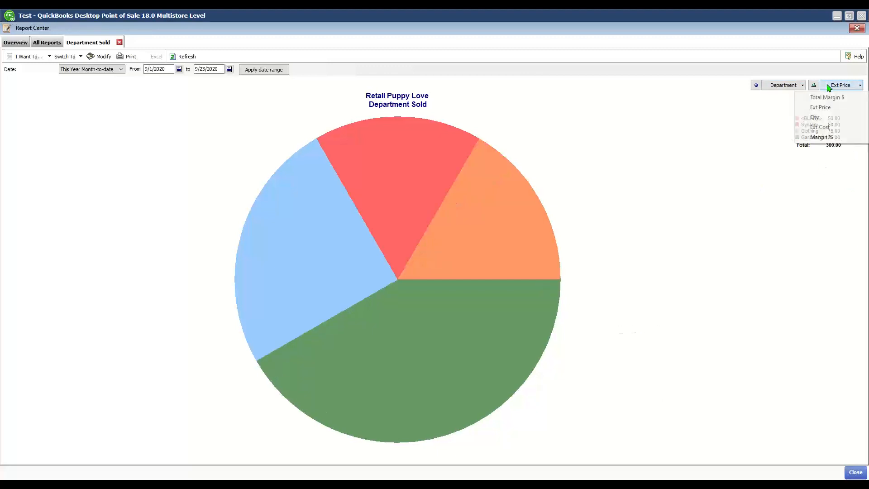
click(826, 128)
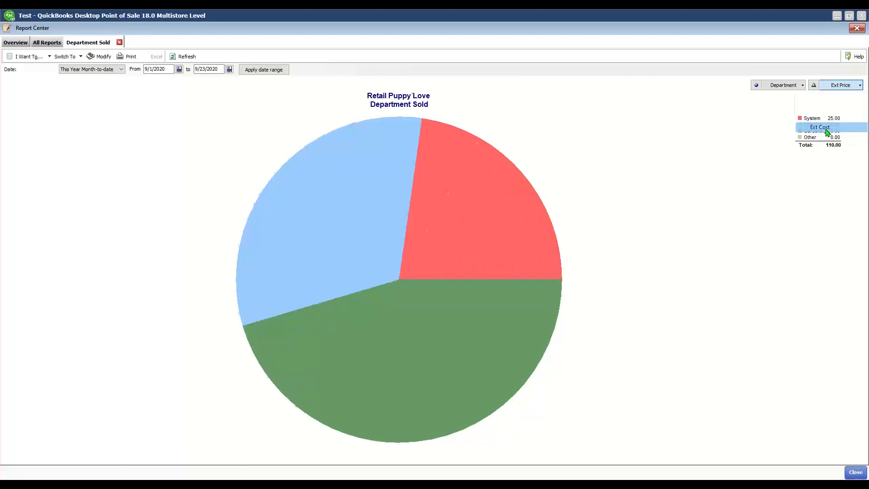
click(438, 302)
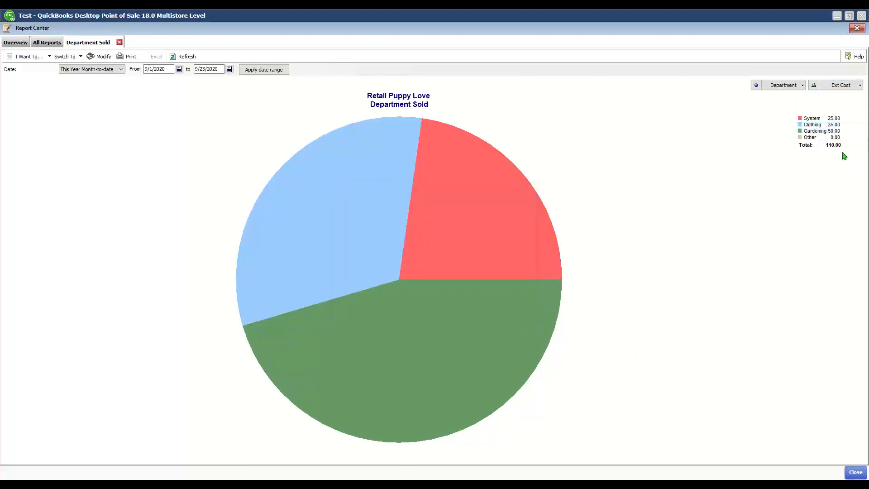
Display the Department Sold graph by Qty and close the Report Center
click(845, 86)
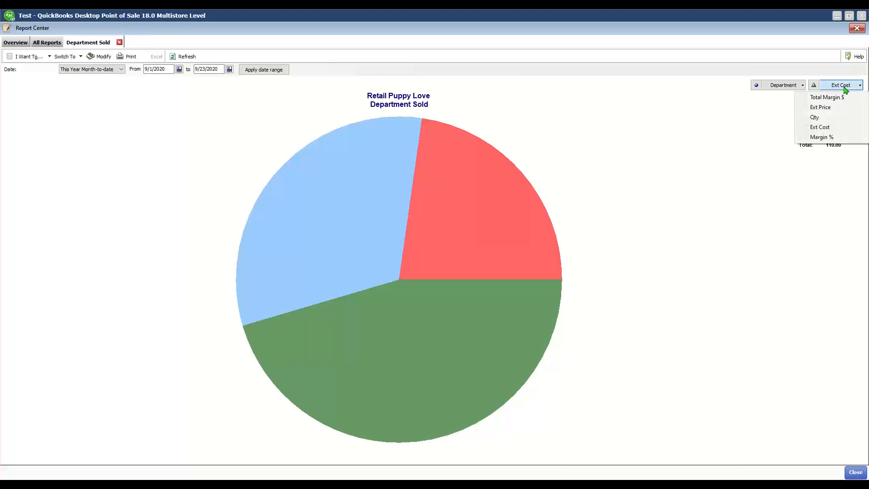
click(832, 119)
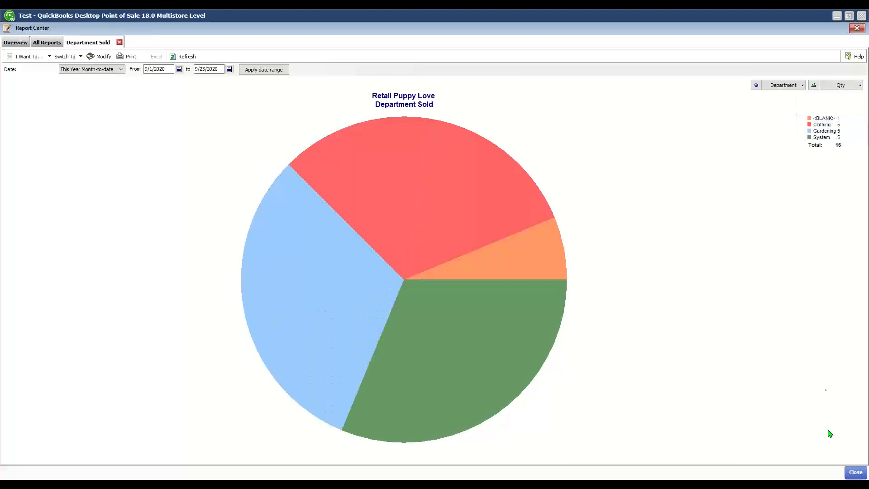
click(856, 472)
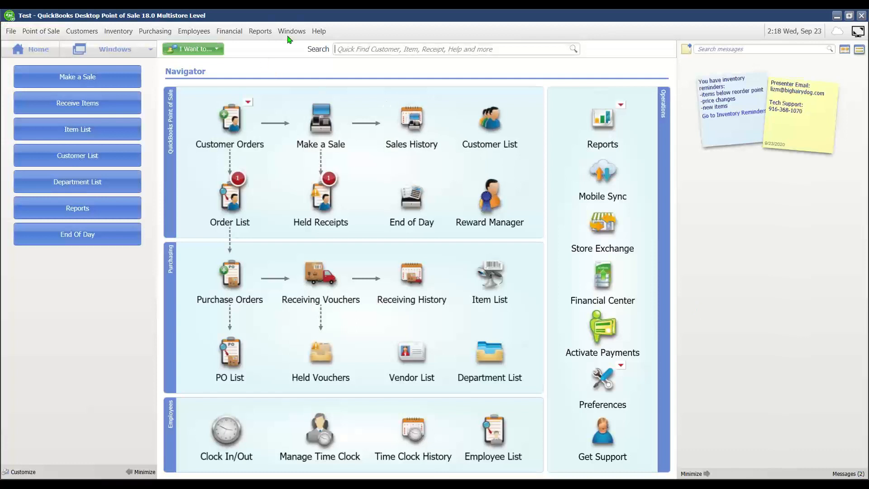
Reopen the Report Center, look at the general information types offered for creating a report, and cancel the wizard
click(260, 31)
click(263, 50)
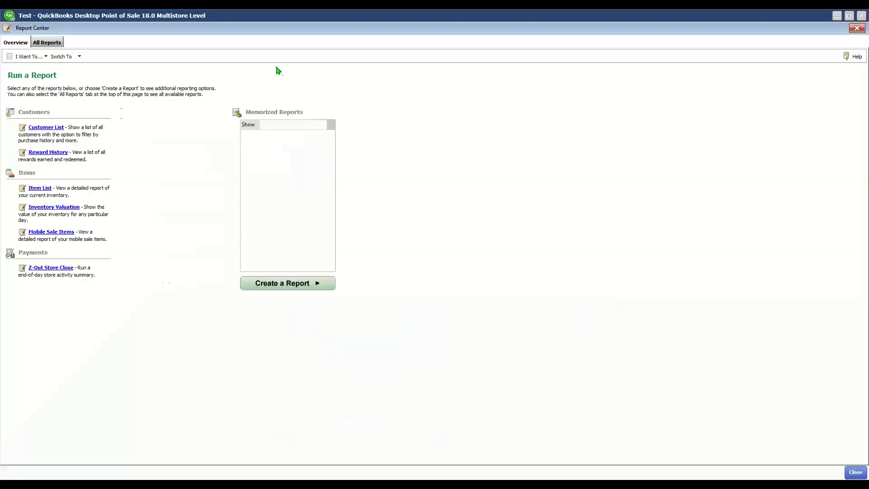
click(294, 293)
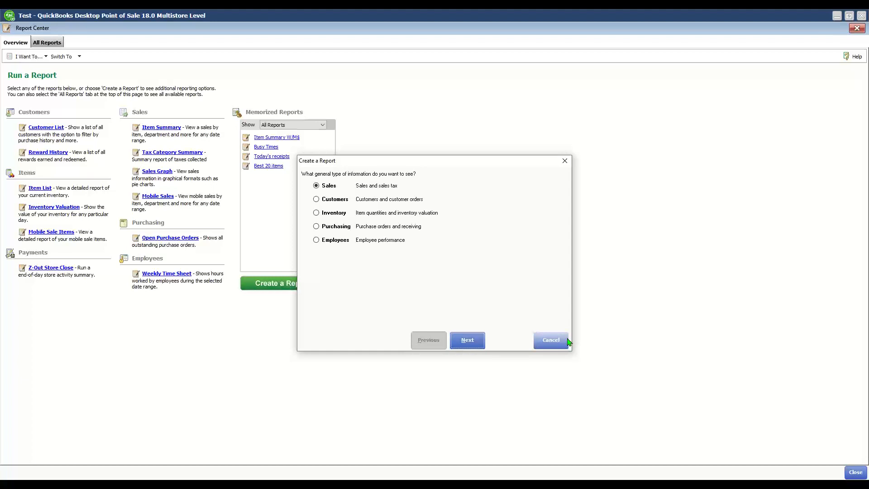
click(548, 340)
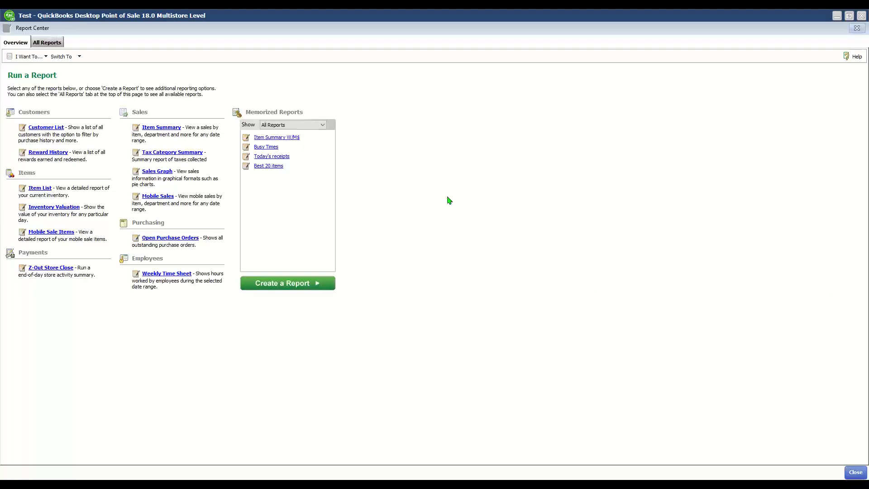
Browse the full report list through the Sales, Cash Drawer, Payments and Customers categories
click(53, 45)
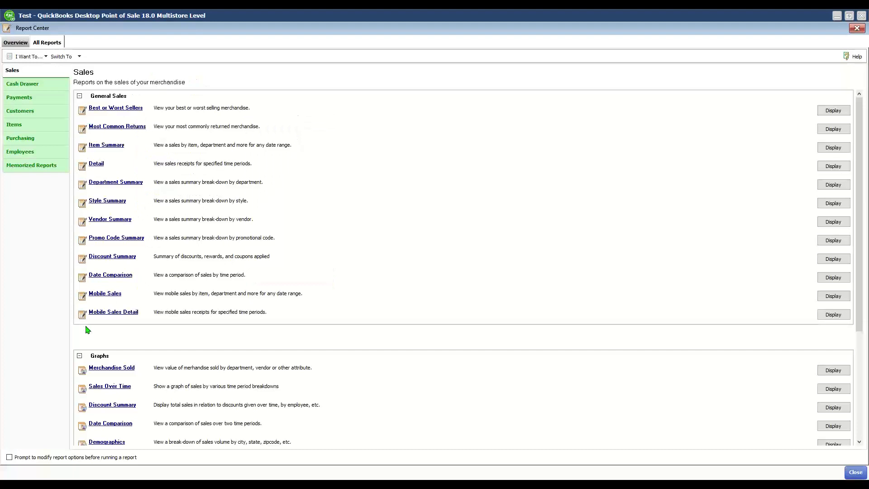
click(30, 86)
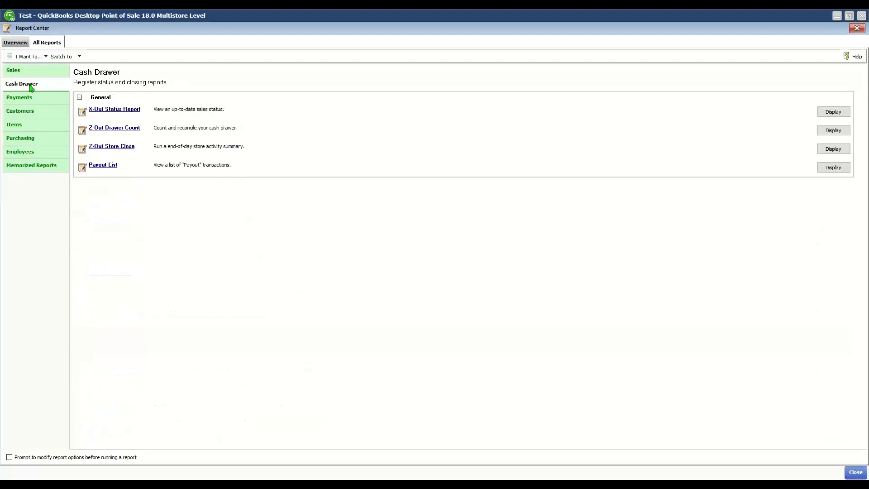
click(31, 99)
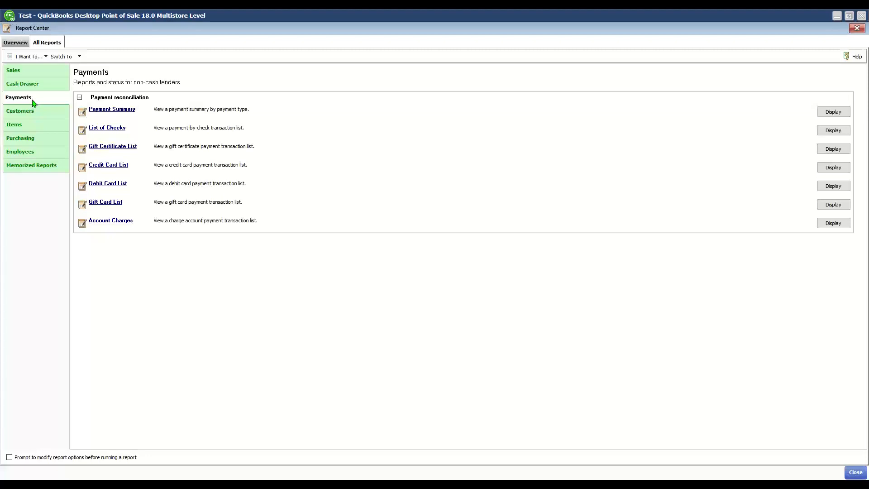
click(25, 115)
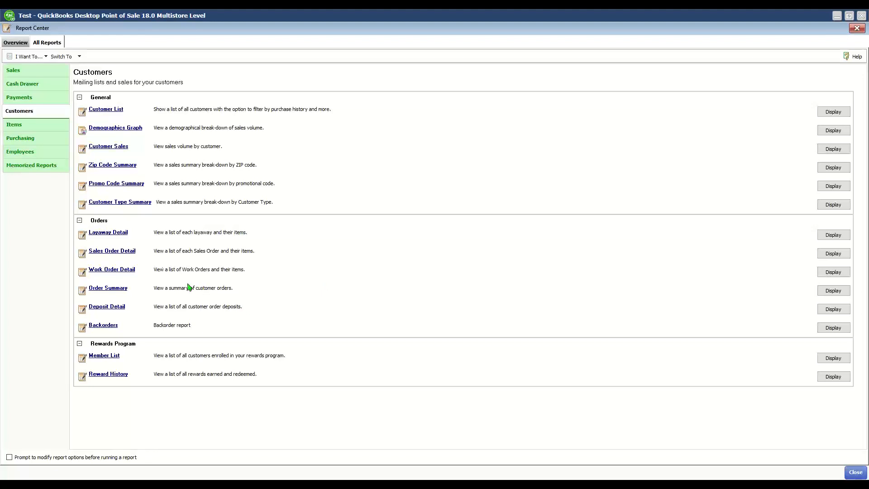
Run the customer Sales Order Detail and Reward History reports, returning to the full report list after each
click(117, 252)
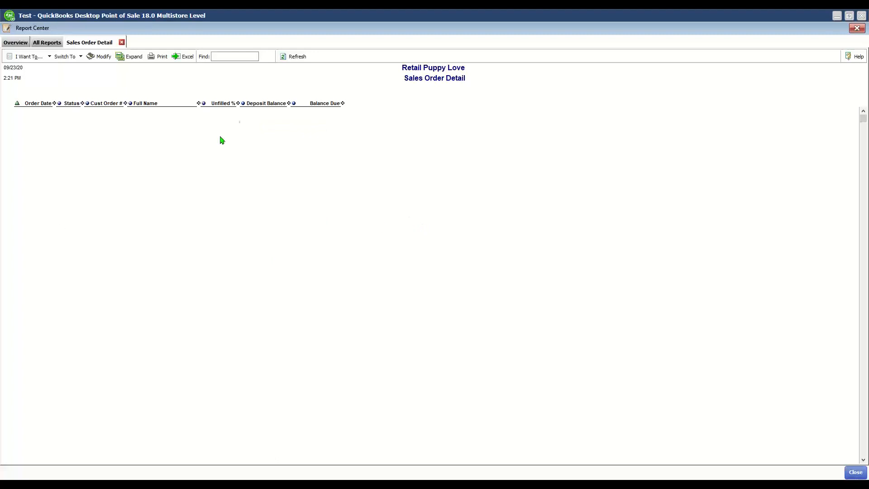
click(47, 43)
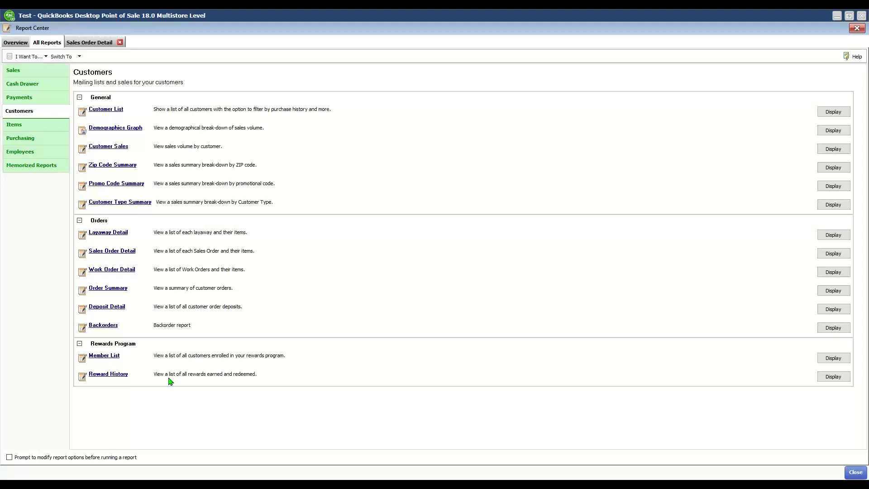
click(119, 374)
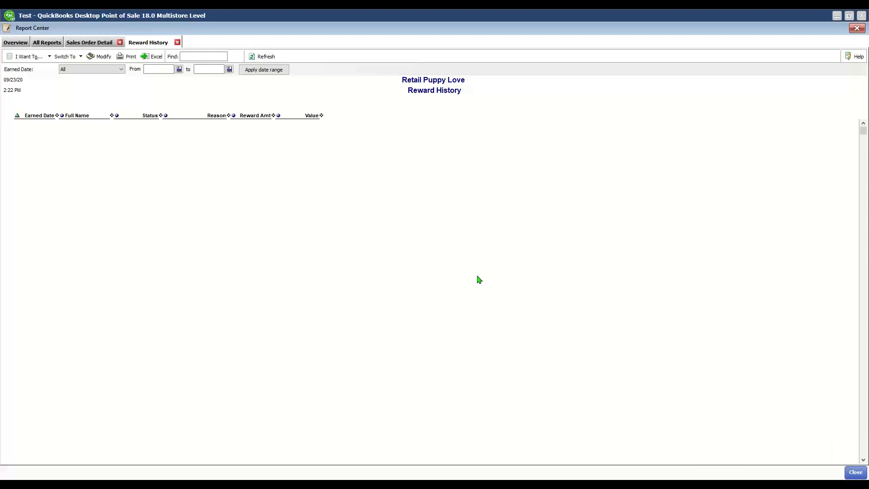
click(47, 42)
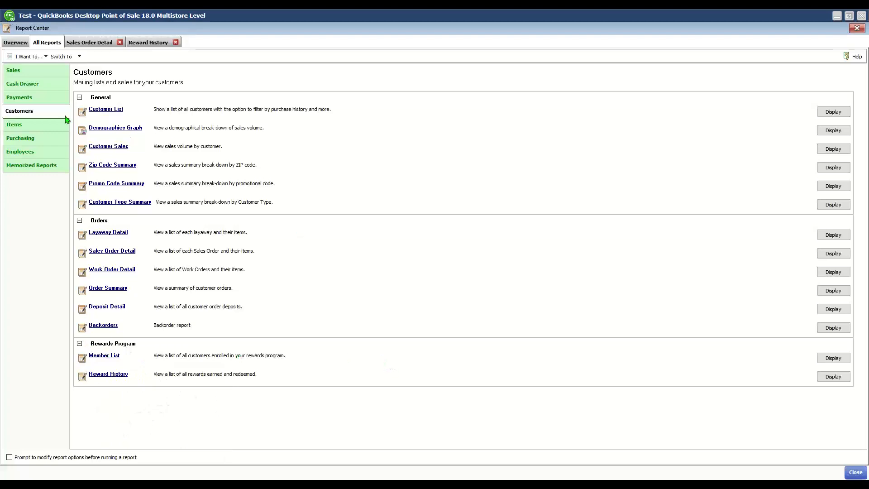
Leave the Report Center, review the rewards program settings in Reward Manager, and close it
click(856, 472)
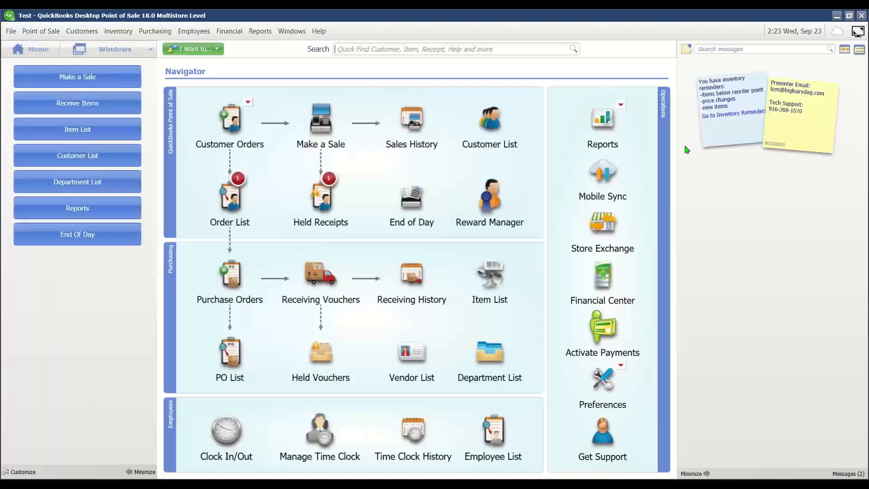
click(498, 204)
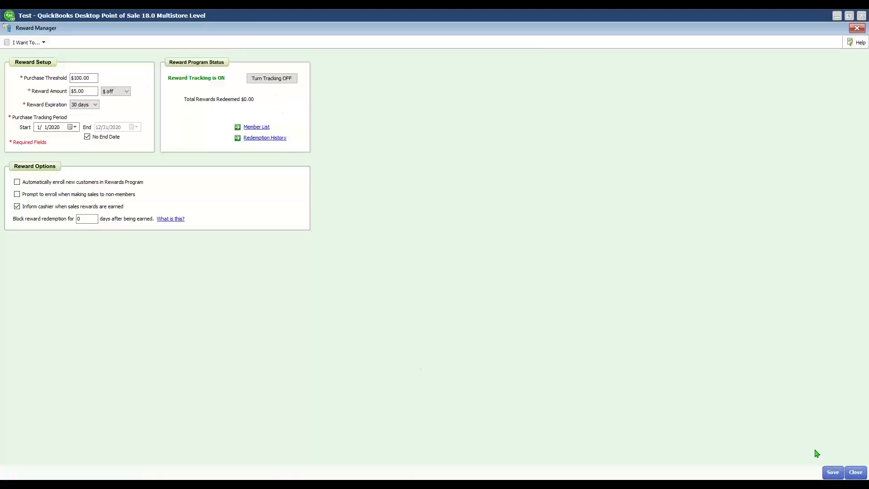
click(854, 472)
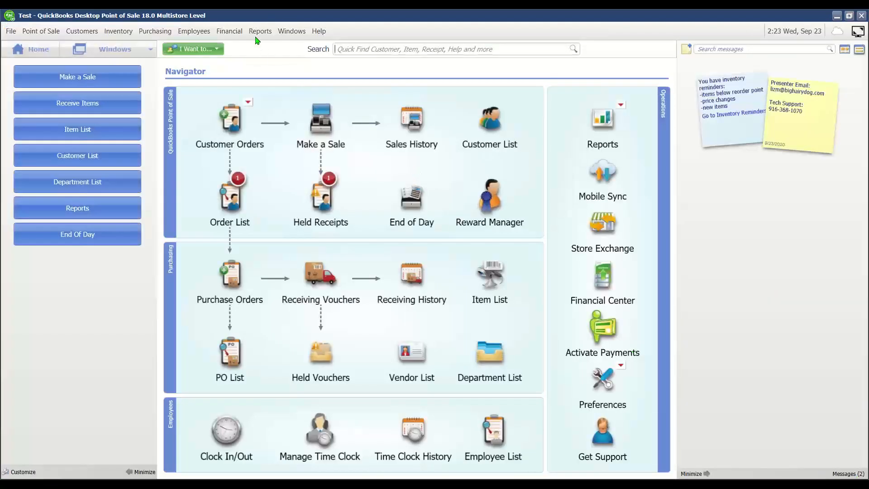
Open the Dashboard to review its sales summaries and graphs, and close it
click(260, 31)
click(269, 54)
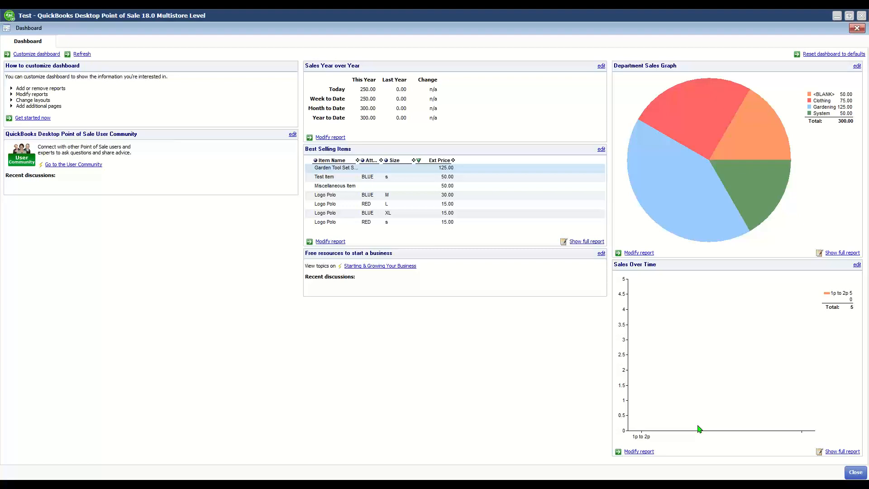
click(854, 473)
Reopen the Report Center and show its report overview
click(260, 32)
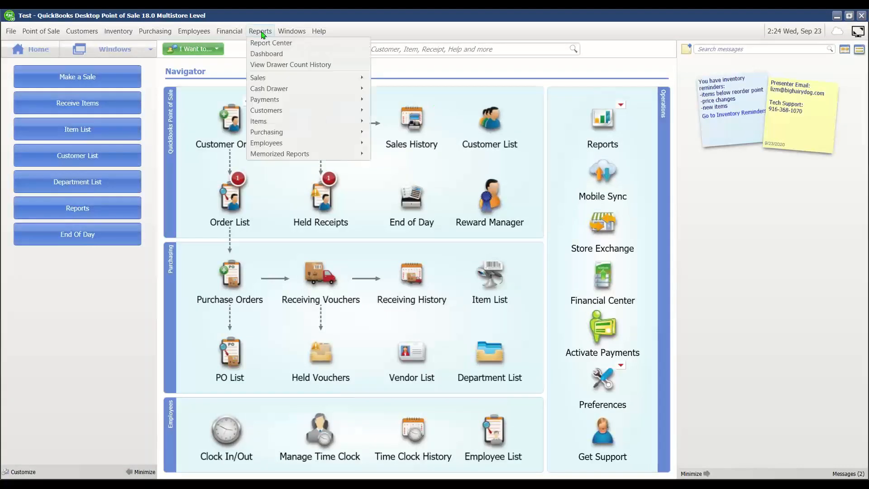
click(307, 45)
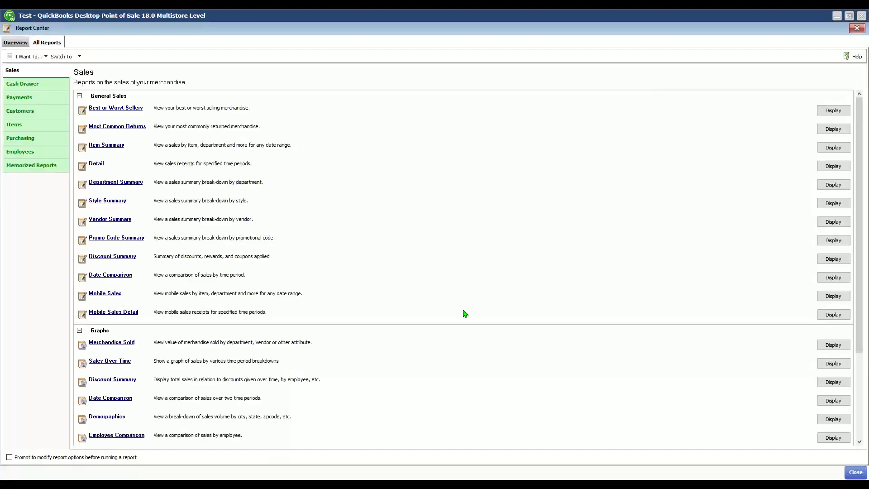
click(14, 44)
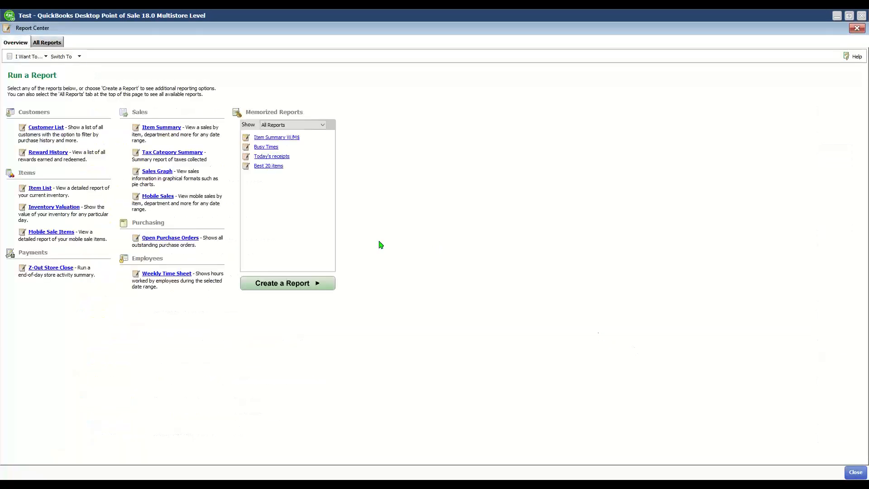
View the Switch To and I Want To choices from the overview, and the I Want To choices from the full report list
click(78, 57)
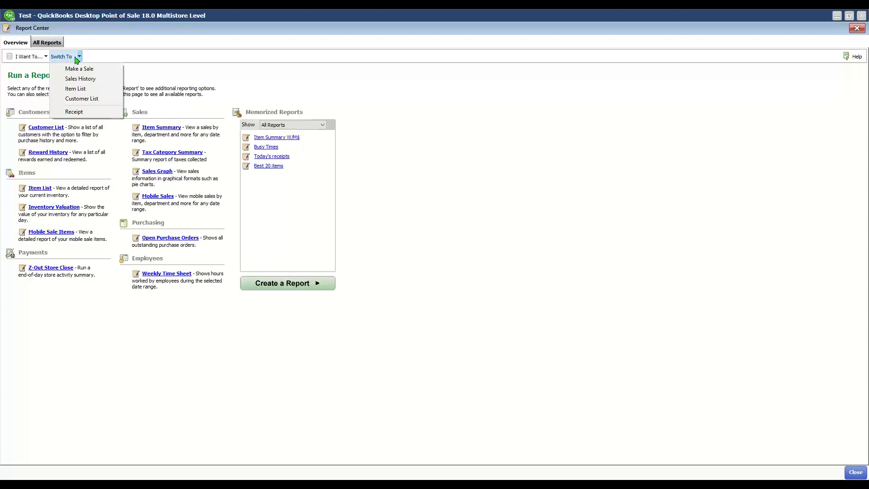
click(38, 59)
click(38, 59)
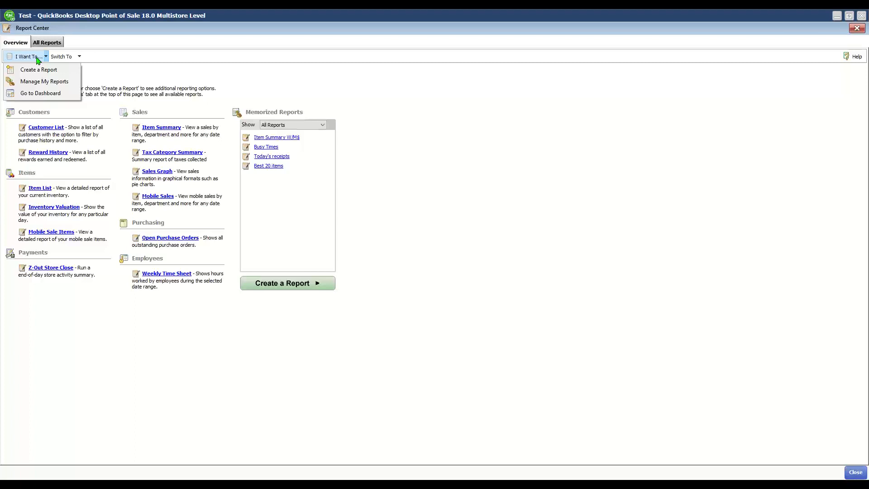
click(46, 42)
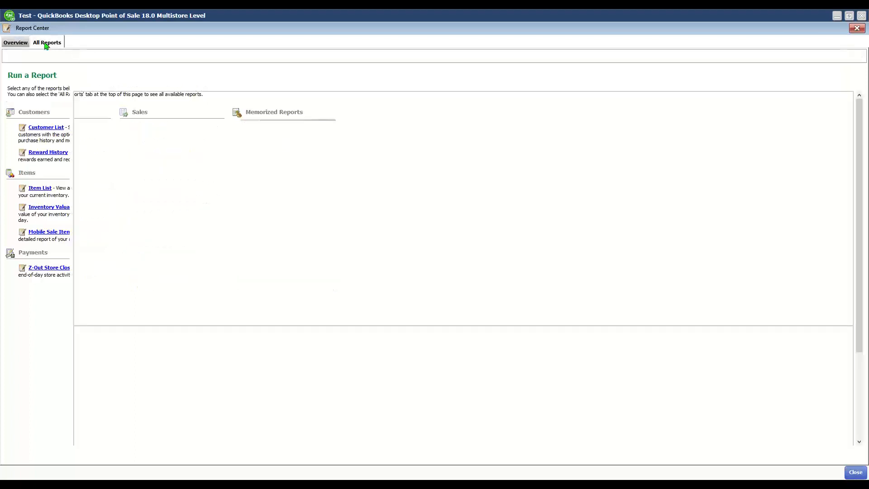
click(24, 57)
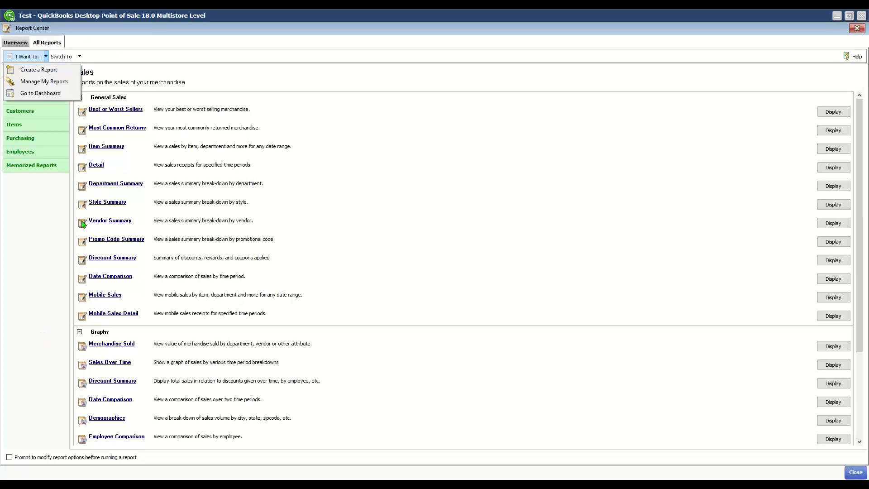
click(22, 225)
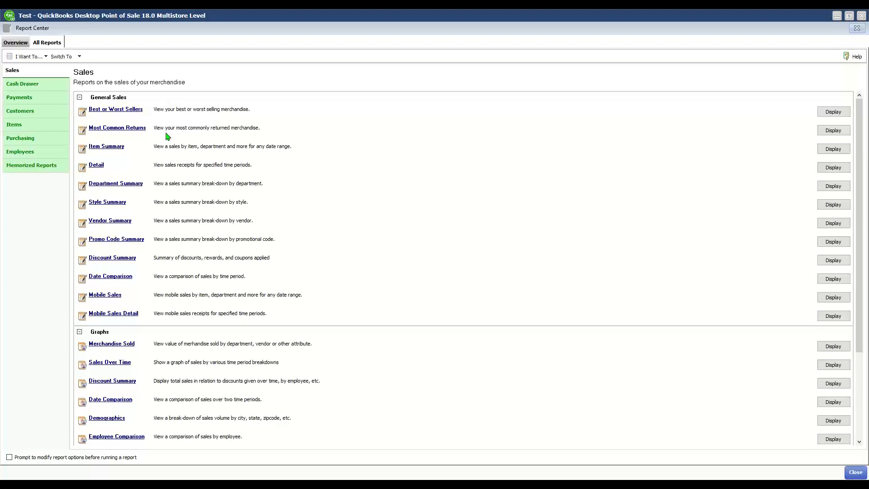
Start creating an inventory report from the report overview, using Summarized Inventory with items summarized by Department
click(15, 42)
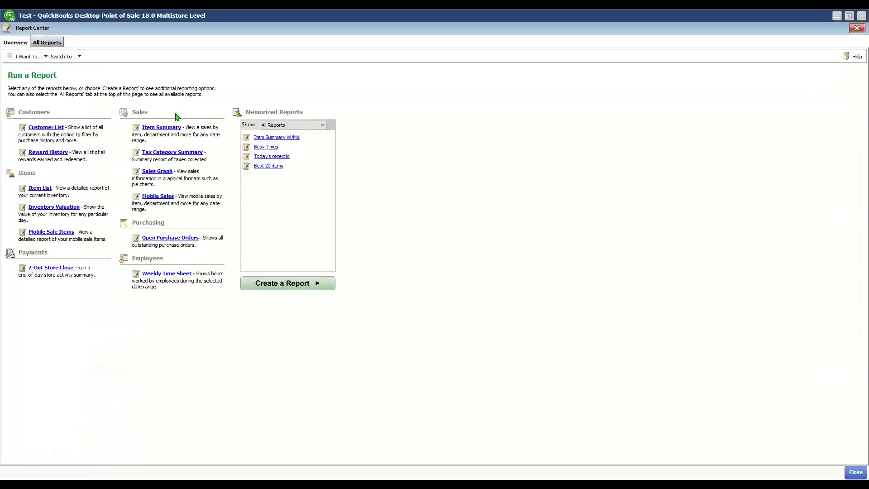
click(283, 285)
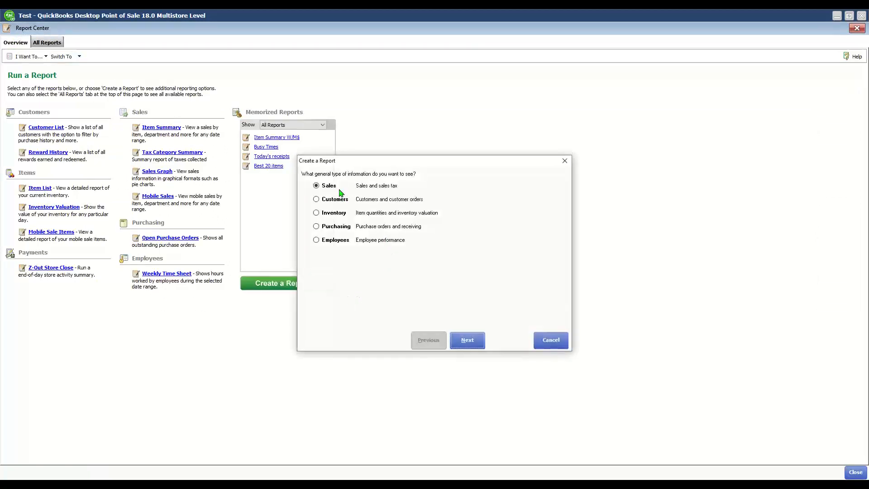
click(332, 215)
click(467, 341)
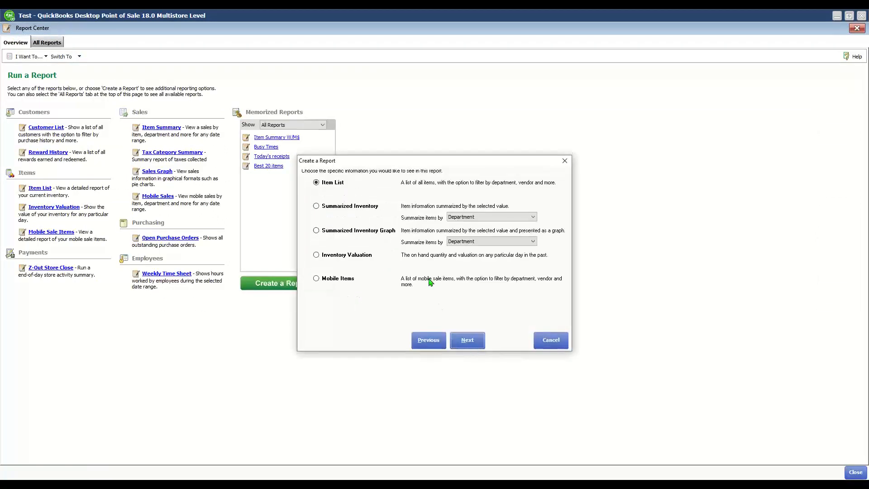
click(352, 206)
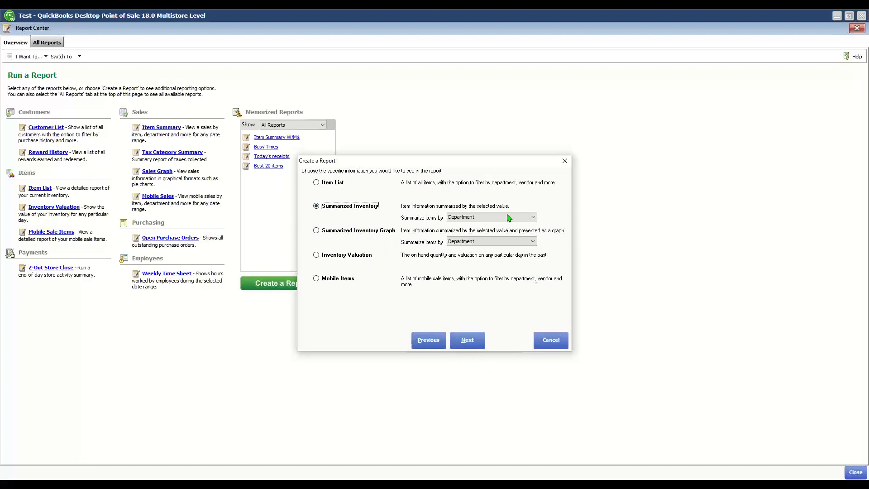
click(468, 346)
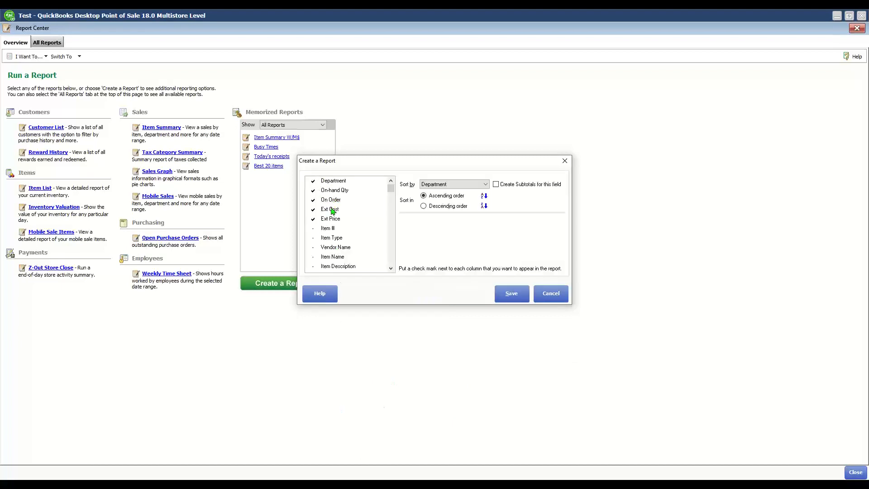
Add the Item # and Item Name columns to the new report, leaving Item Description excluded
click(316, 228)
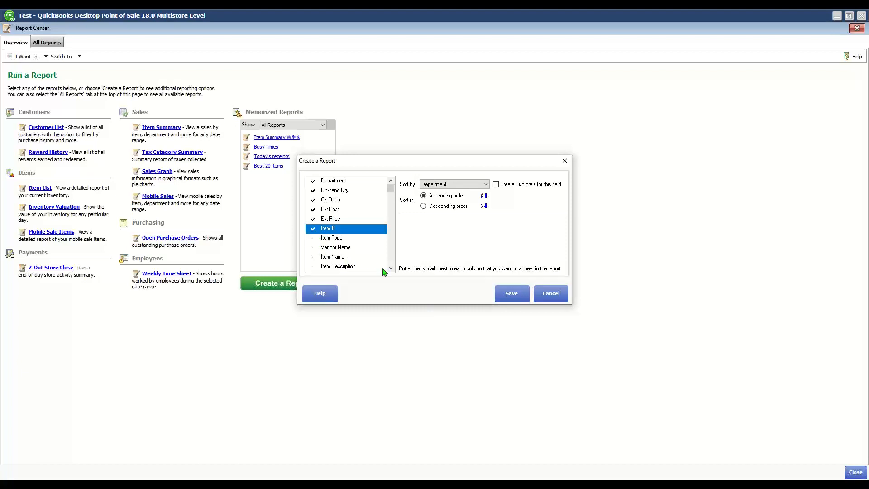
click(316, 267)
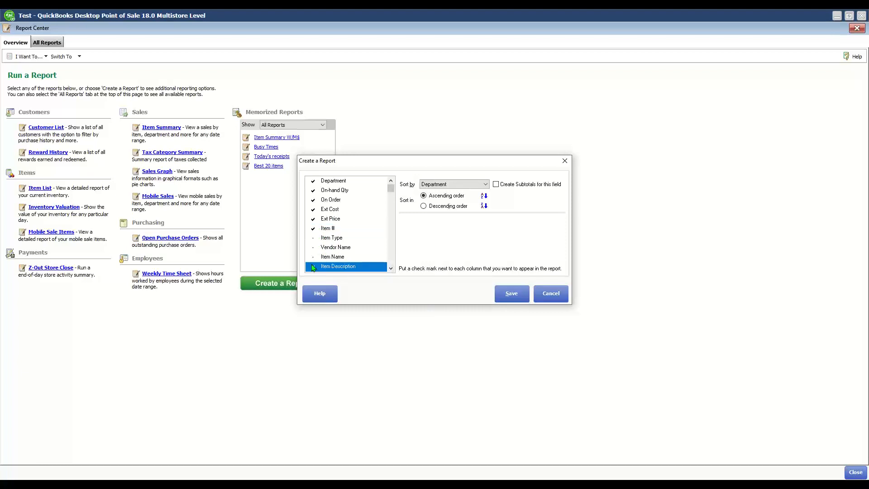
click(313, 258)
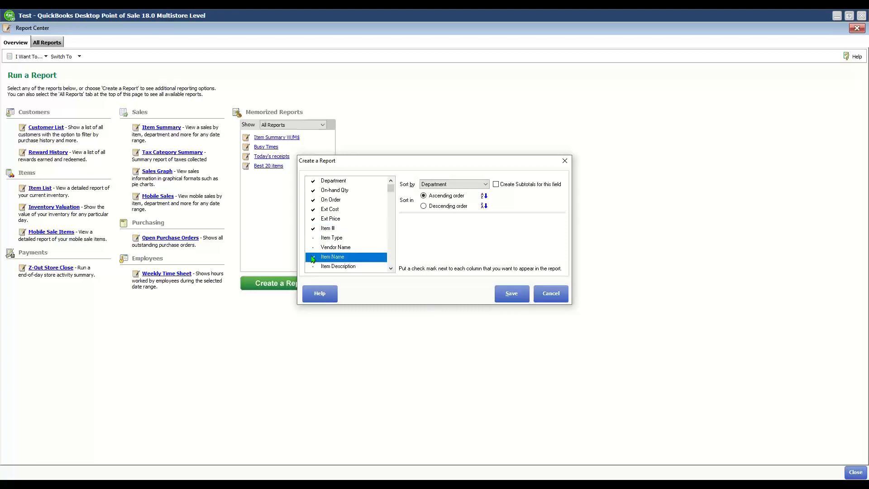
Add the Margin % and Regular Price columns to the new report and save the column selection
click(391, 268)
click(391, 268)
click(390, 268)
click(390, 268)
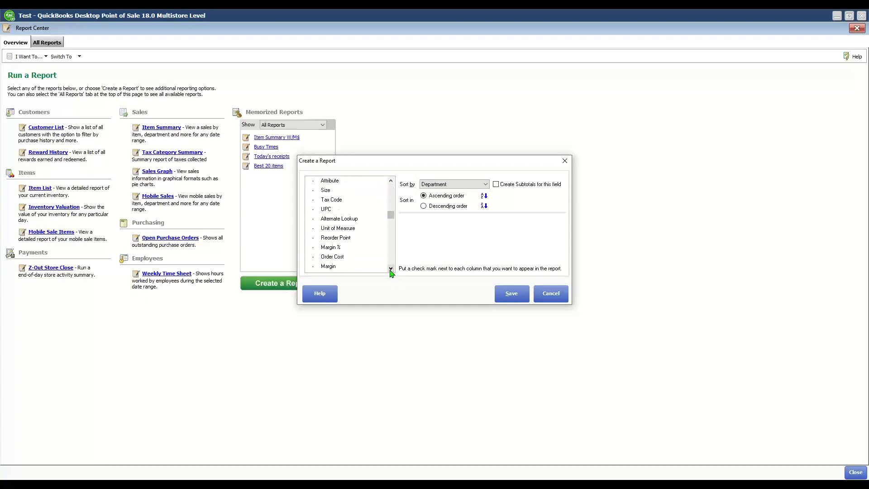
click(391, 268)
click(390, 268)
click(391, 268)
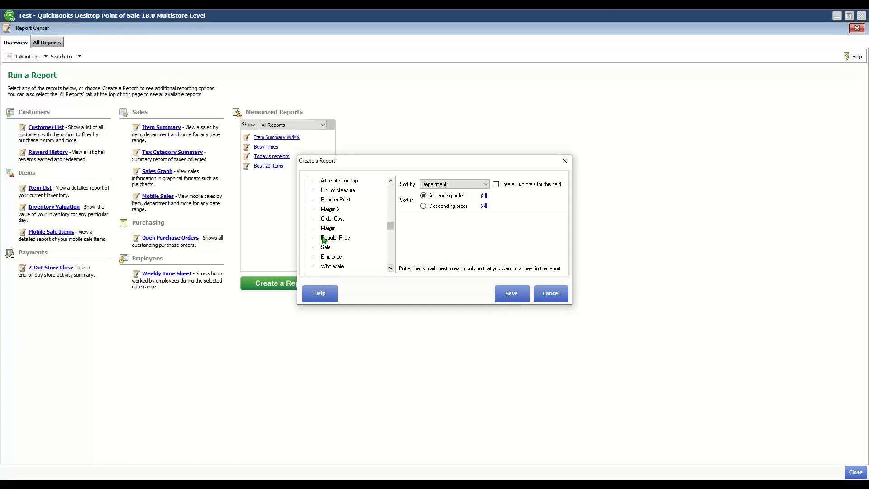
click(313, 211)
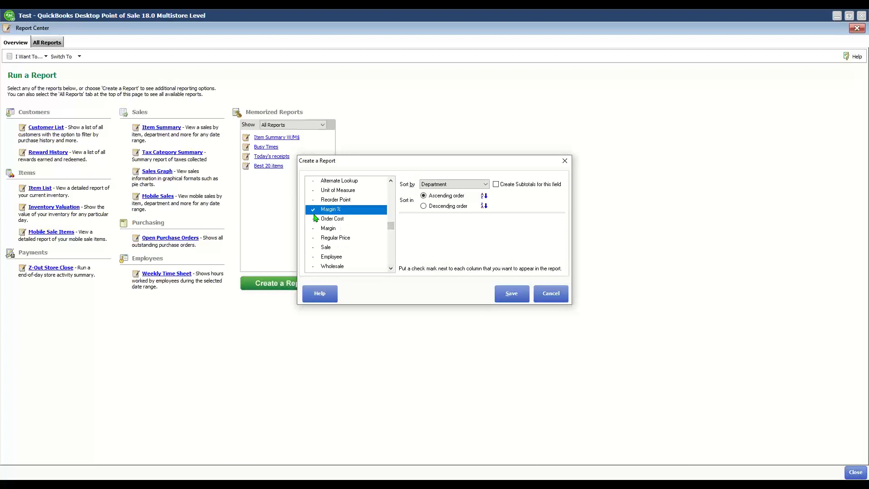
click(391, 268)
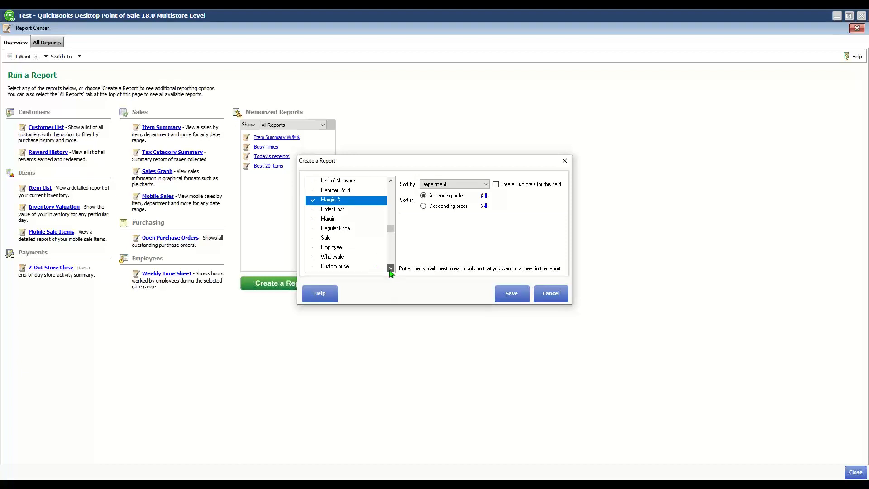
click(312, 229)
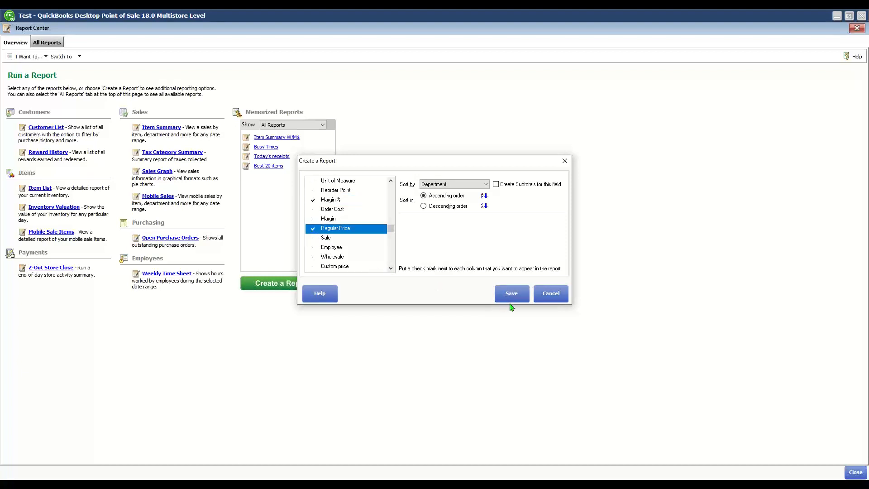
click(391, 268)
click(391, 268)
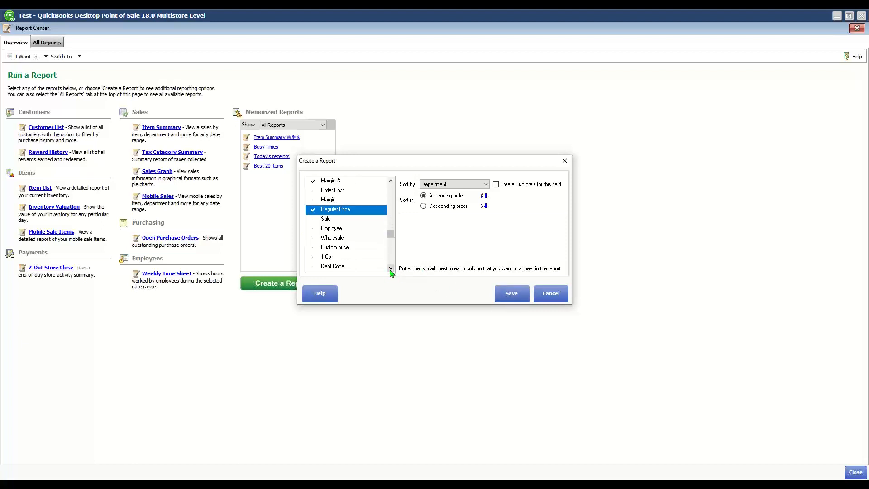
click(507, 299)
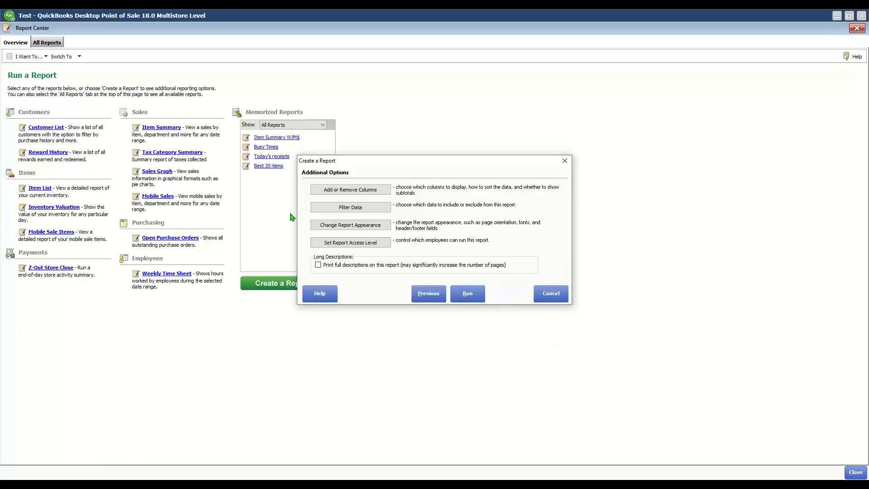
Run the Inventory Summary report, dismiss its modification options, and adjust the column widths
click(468, 294)
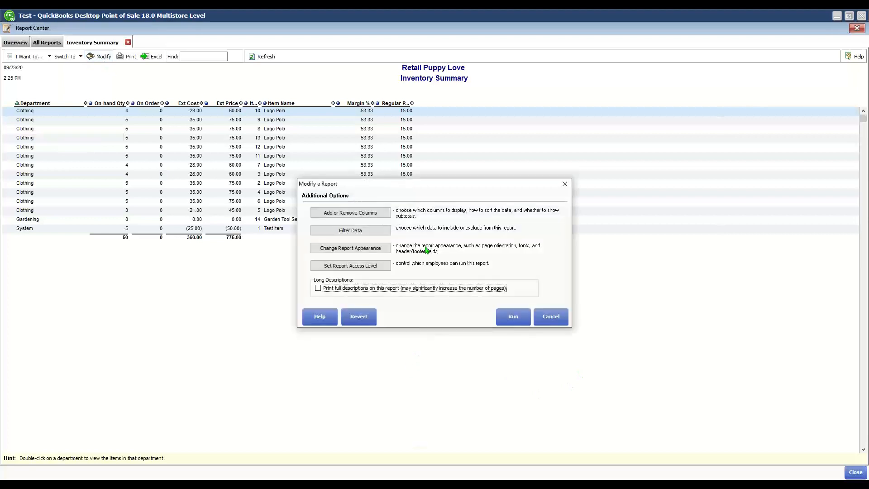
click(513, 317)
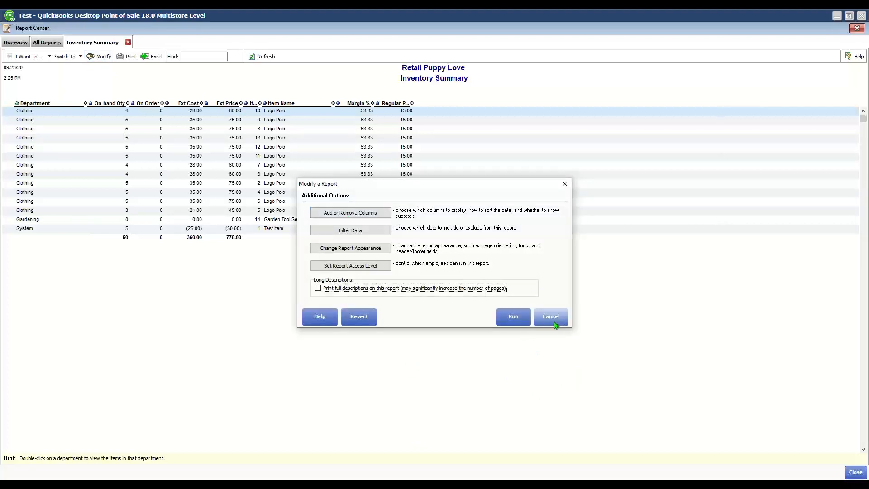
right_click(484, 109)
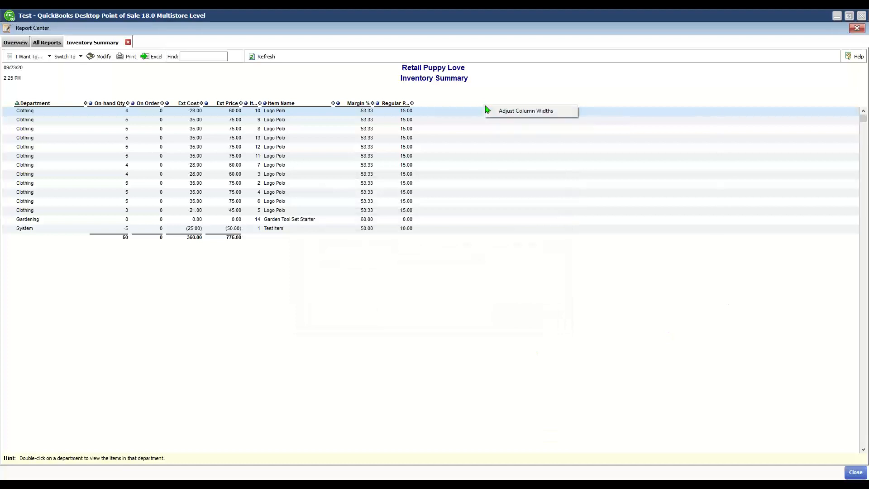
click(495, 111)
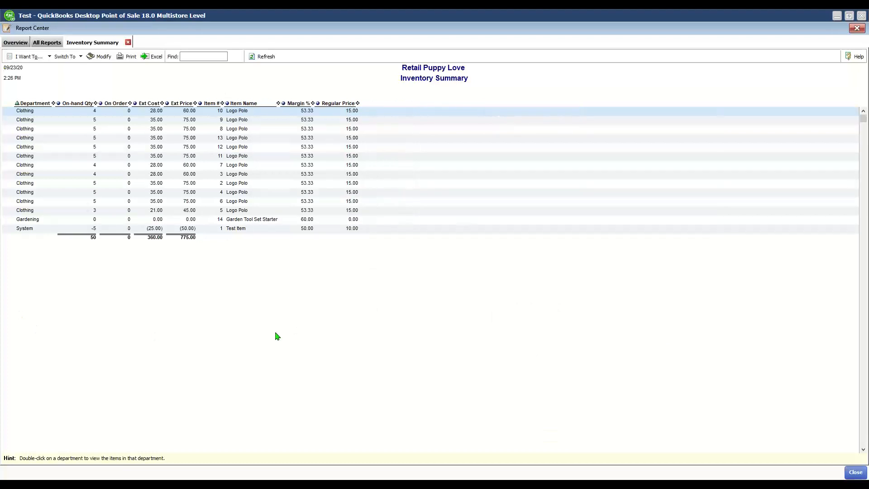
Drill down into the item 8 Logo Polo row to view its item detail, and return to the Inventory Summary
click(281, 131)
double_click(282, 132)
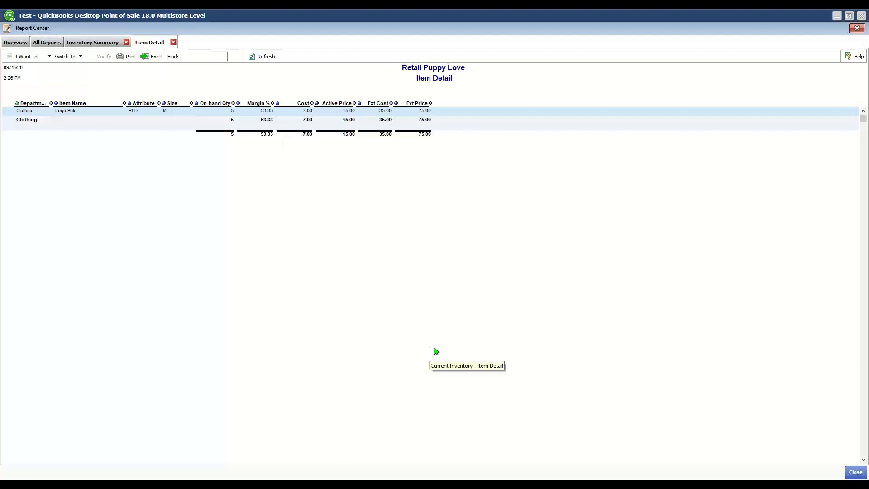
click(100, 43)
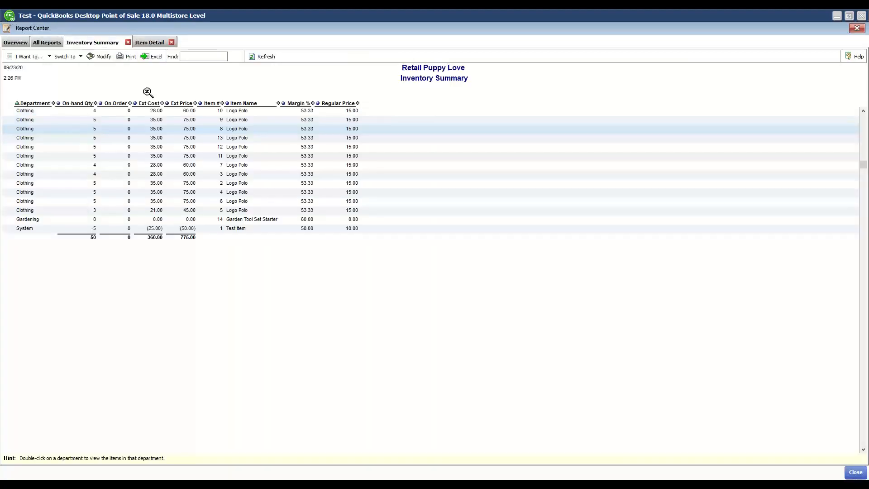
click(381, 273)
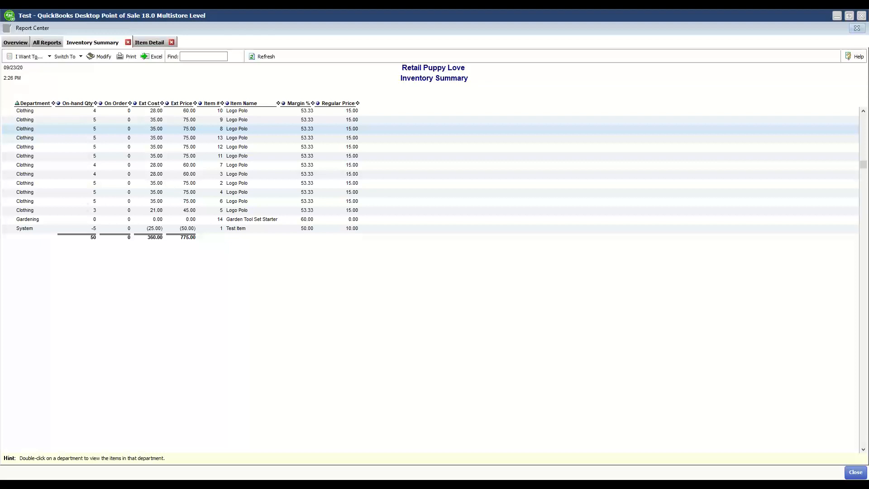
Run the Quantity Detail adjustments report from the Items category of the full report list
click(15, 41)
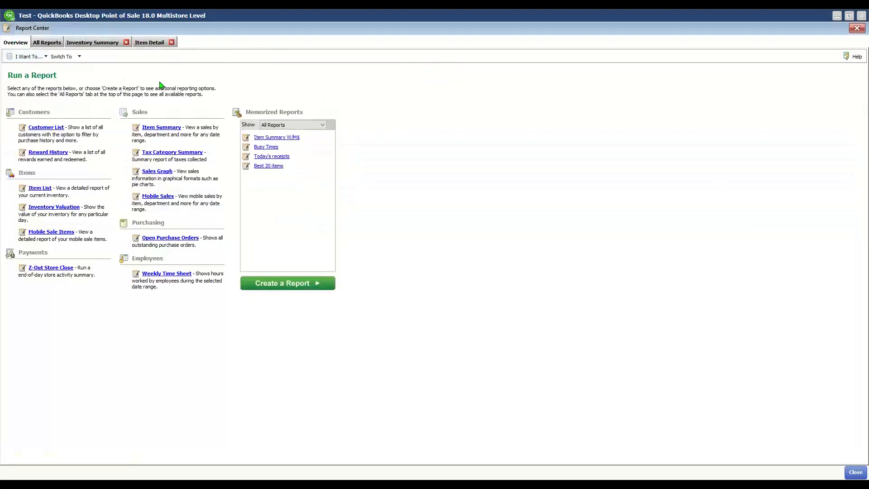
click(56, 44)
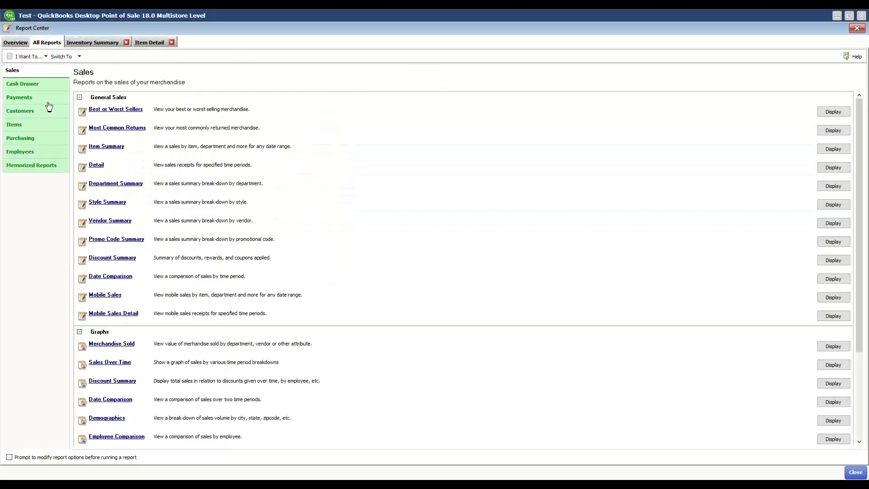
click(22, 124)
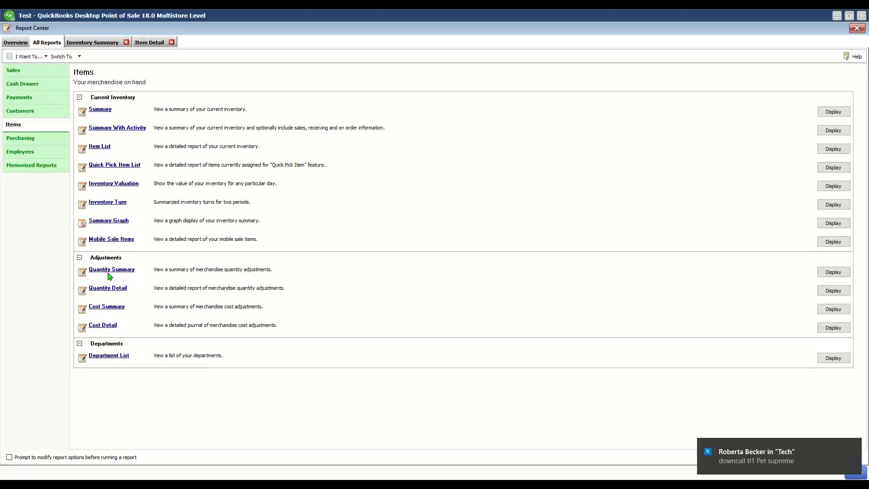
click(103, 293)
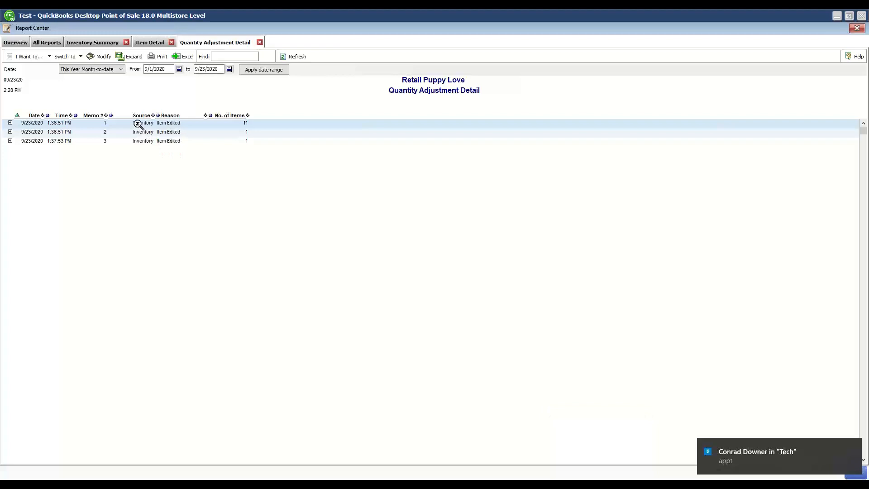
Open quantity adjustment memo 1 from the report, review its new and available item quantities, and close it
click(171, 124)
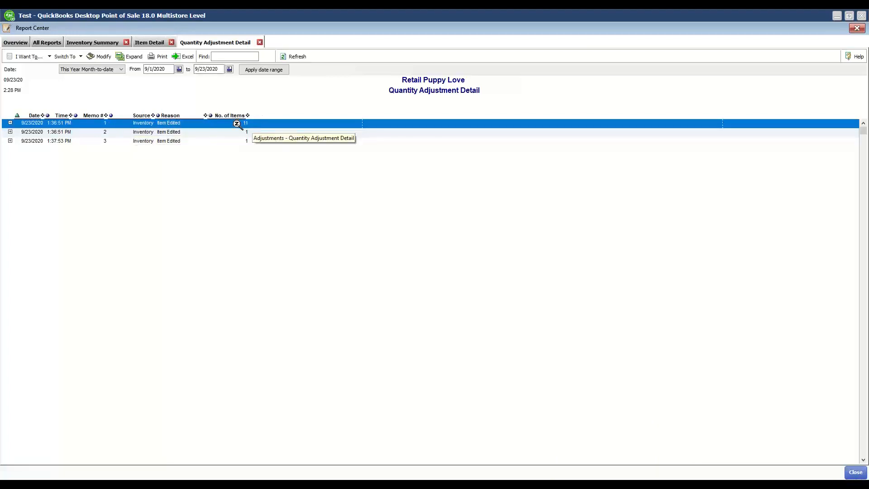
double_click(174, 124)
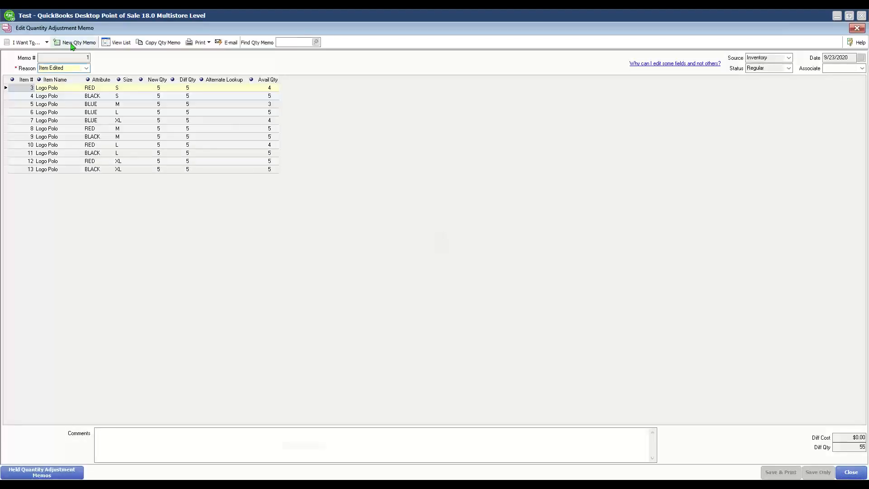
click(269, 96)
click(269, 145)
click(159, 90)
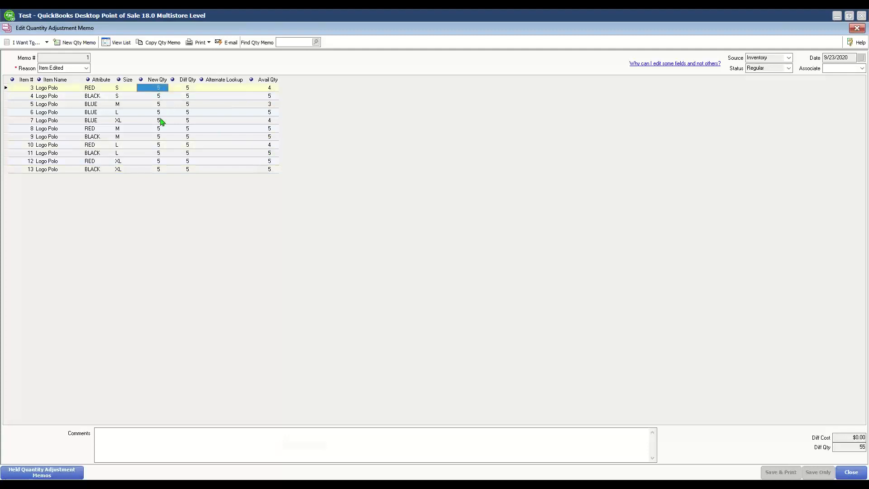
click(158, 164)
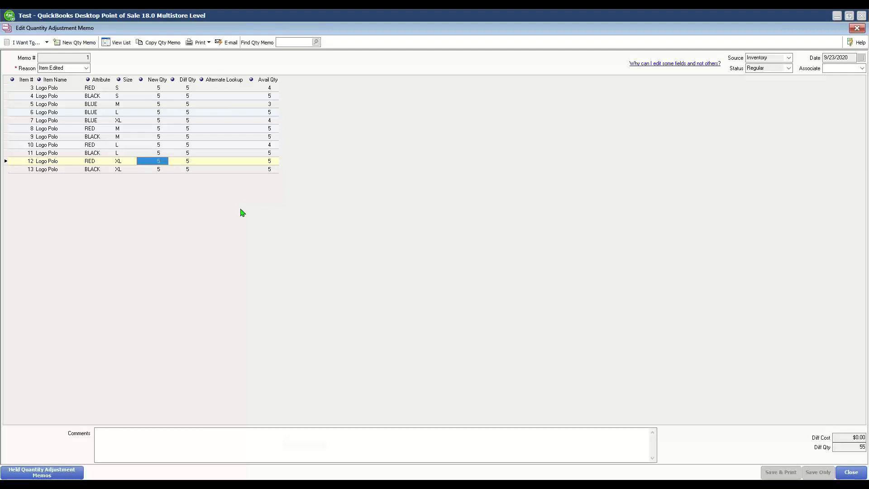
click(156, 88)
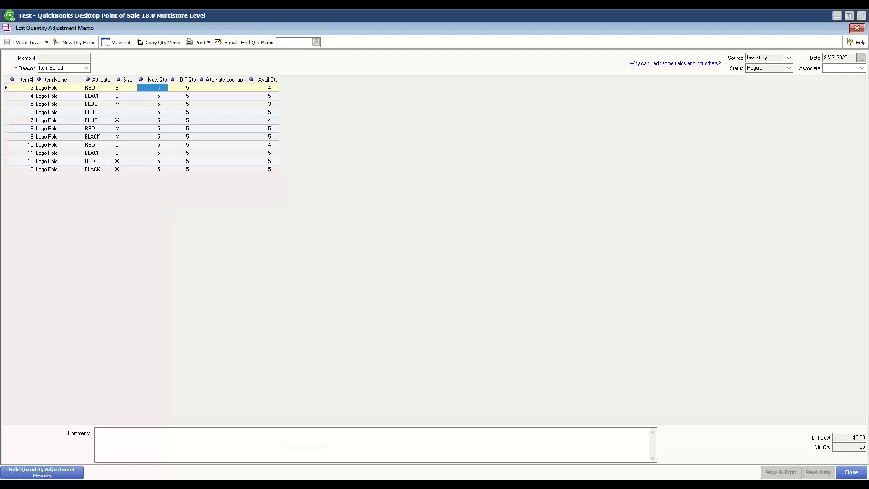
click(843, 471)
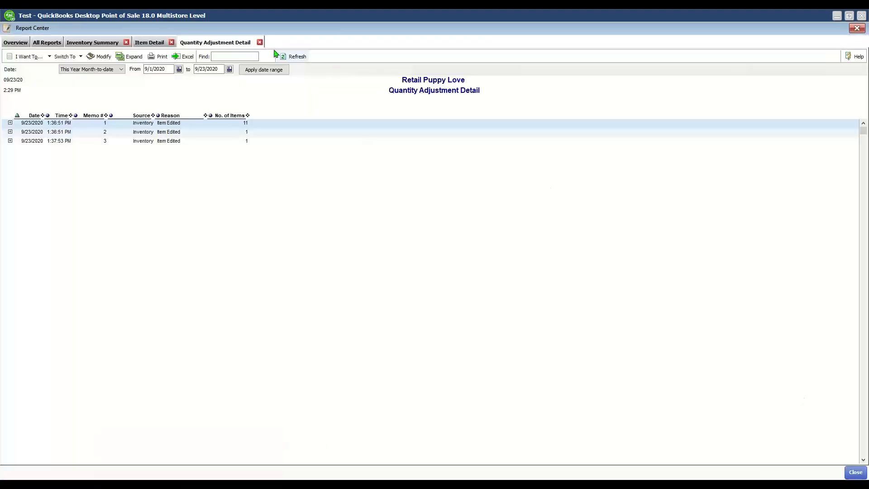
Close the Report Center and view the available Items reports and inventory commands
click(855, 472)
click(258, 35)
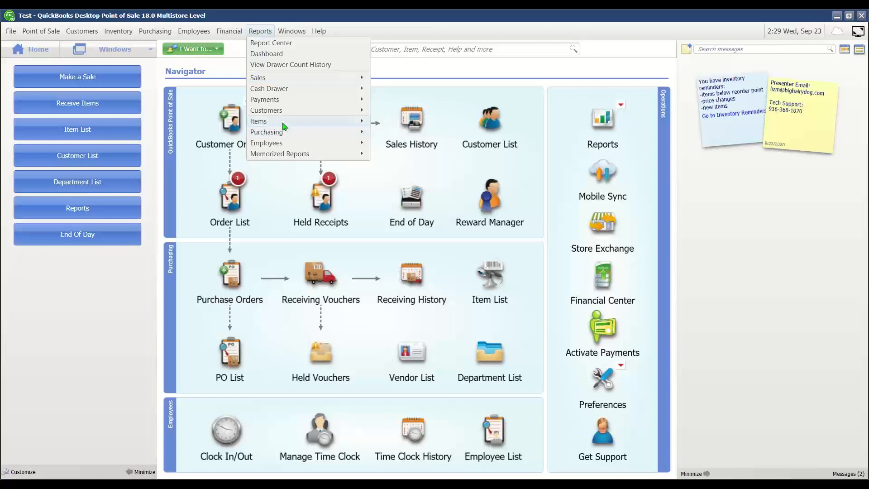
mouse_move(283, 124)
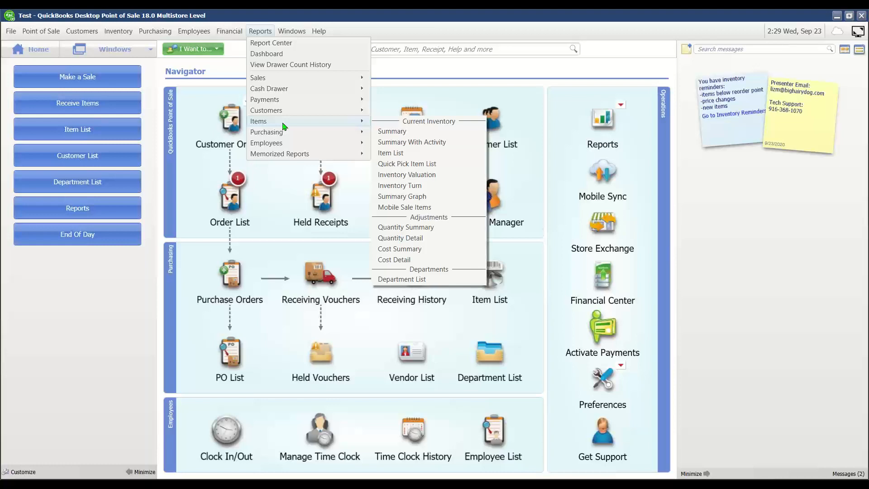
mouse_move(120, 34)
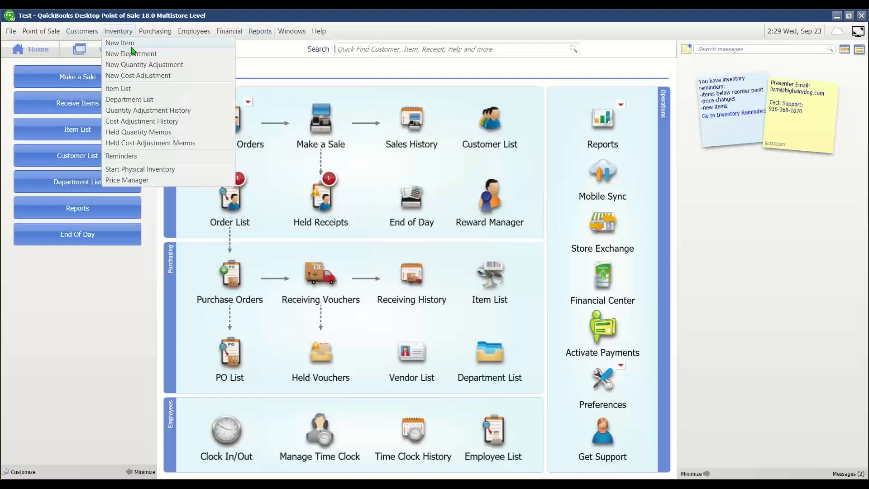
Open the Physical Inventory worksheet, dismiss its tip, review the expected and counted quantity columns, and close the worksheet
click(171, 173)
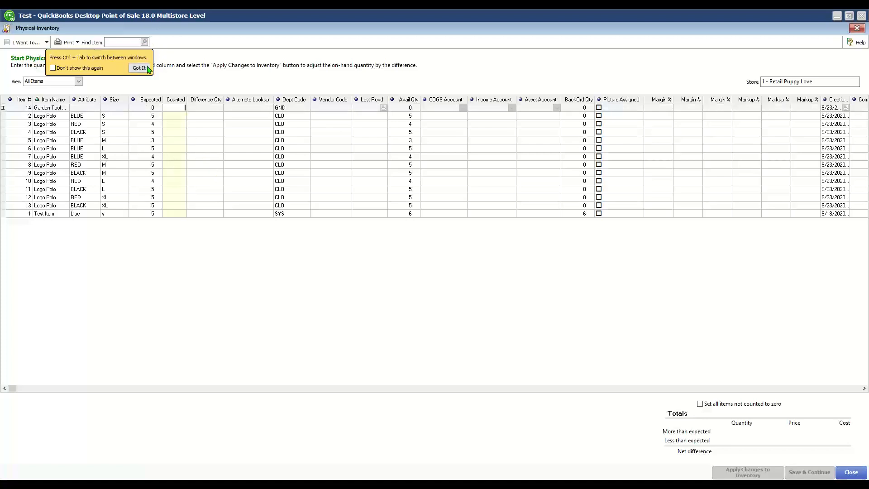
click(139, 68)
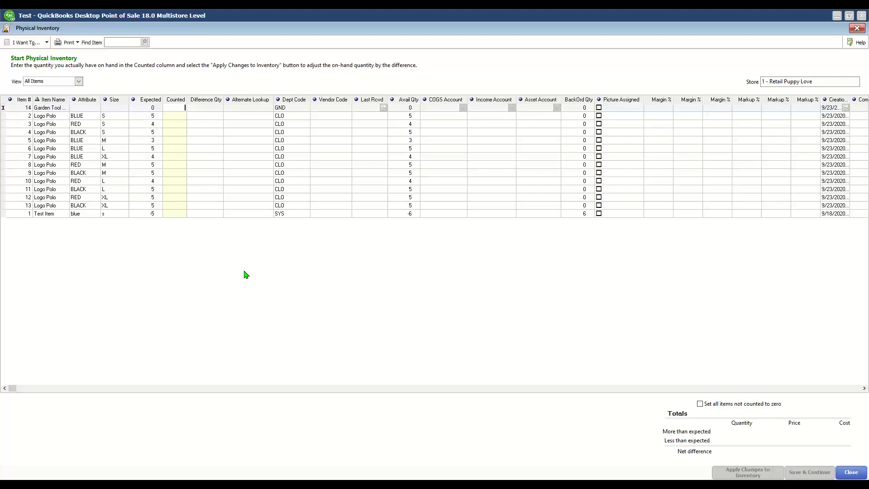
click(857, 28)
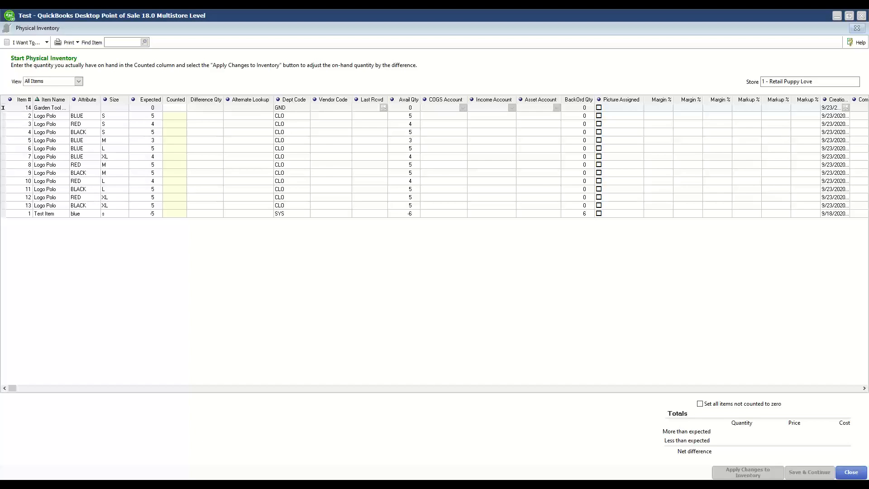
click(850, 473)
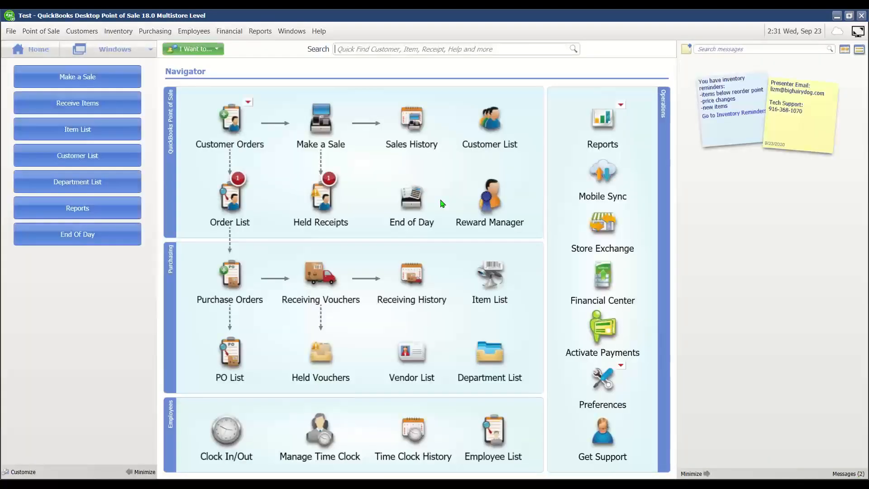
Create and run a Summarized Inventory report from the Report Center, summarizing items by Department
click(259, 29)
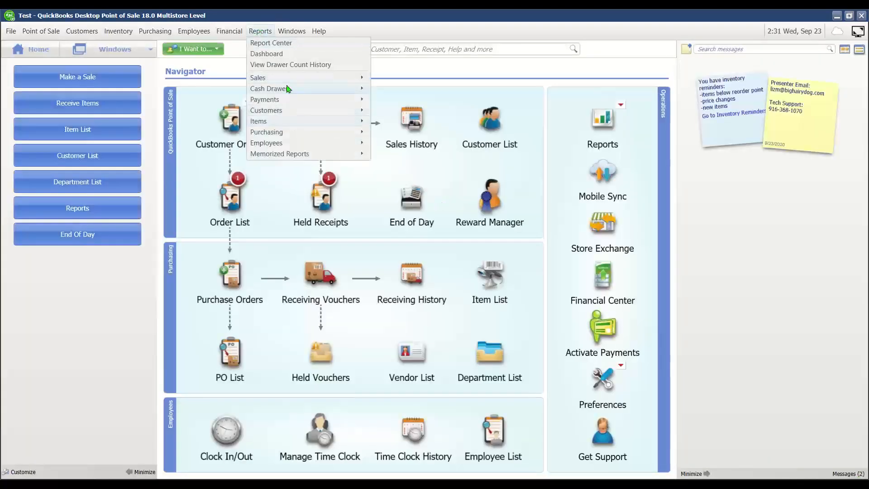
click(276, 43)
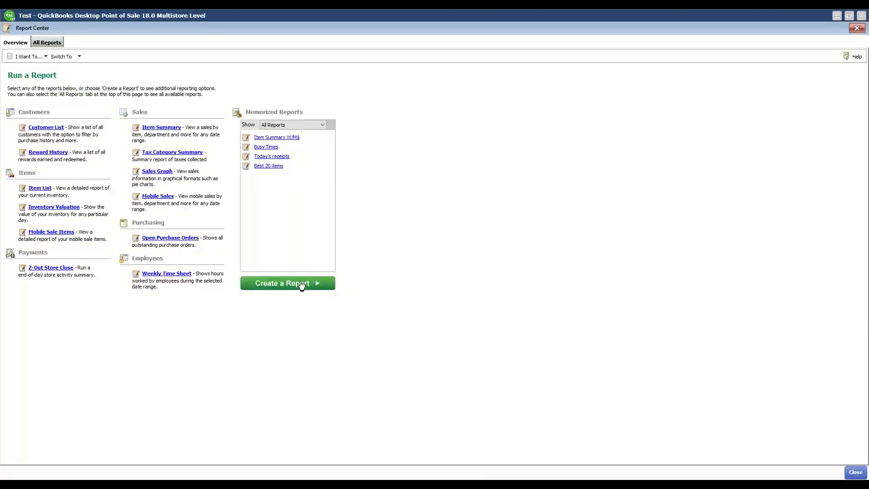
click(300, 283)
click(326, 214)
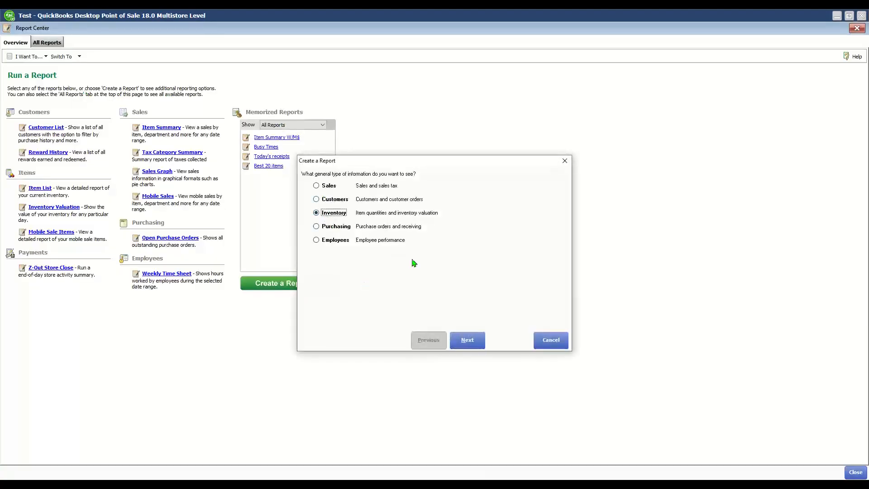
click(474, 344)
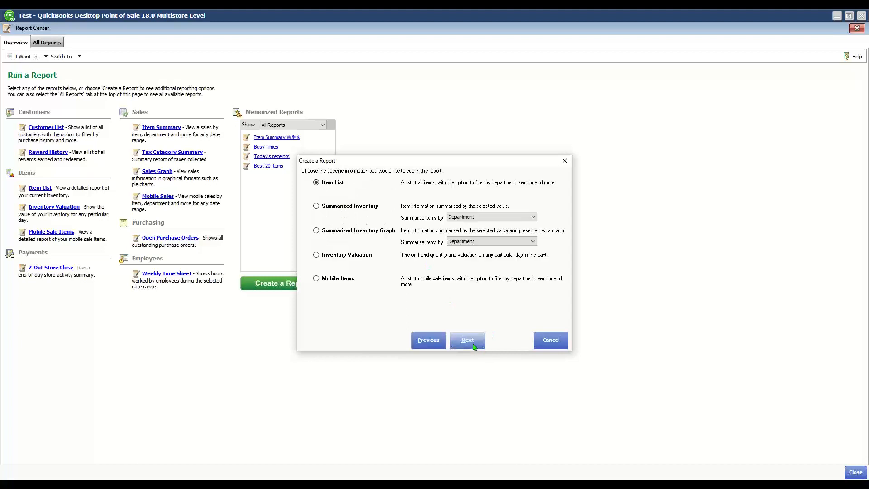
click(343, 208)
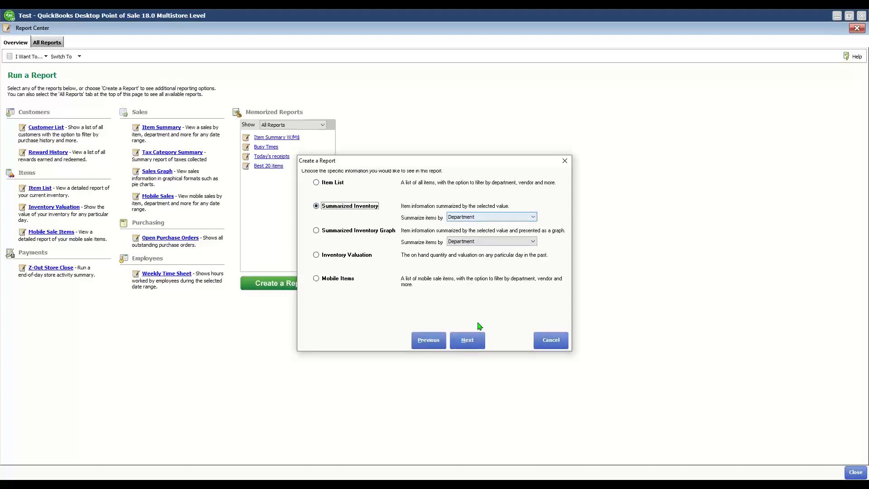
click(475, 345)
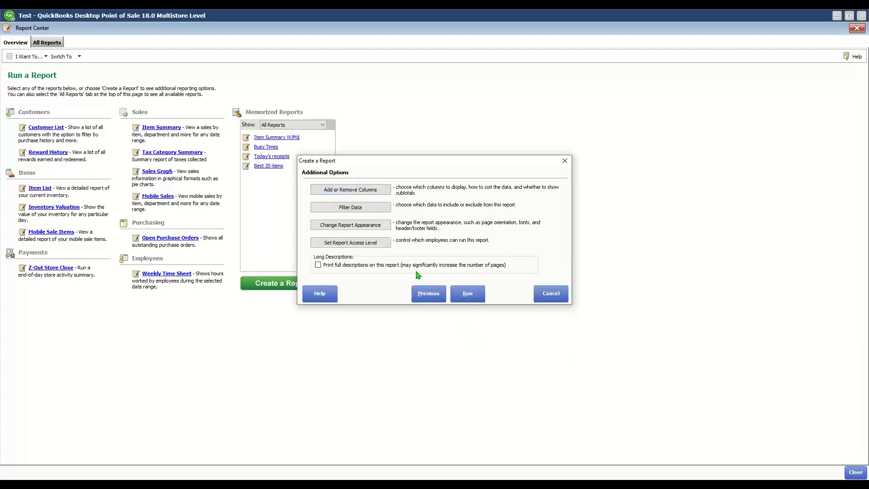
click(475, 296)
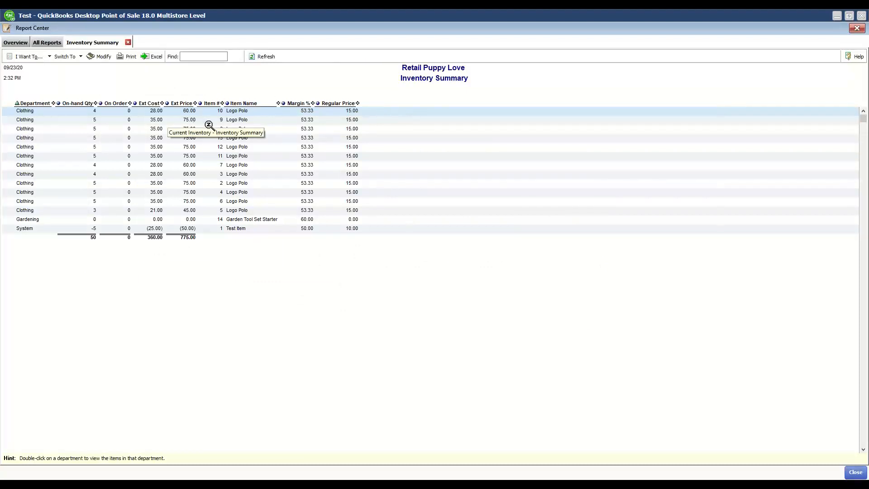
Modify the Inventory Summary report's columns to include Item Type, and save the change
click(101, 56)
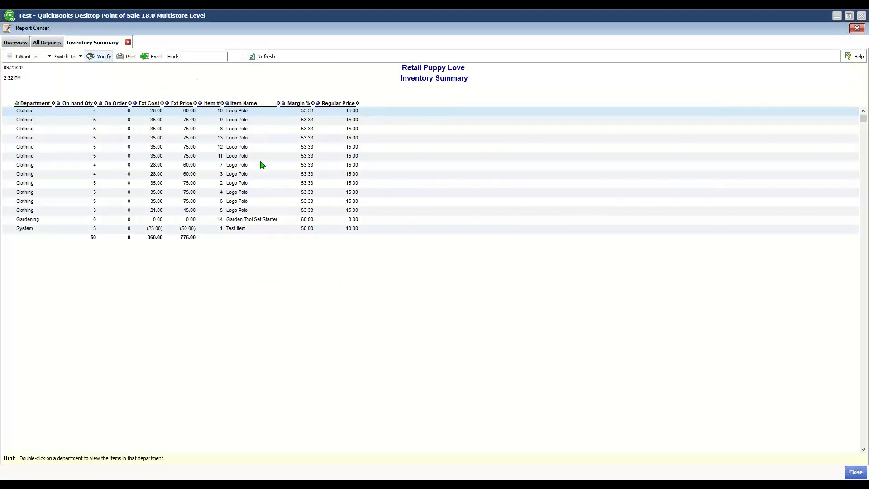
click(333, 215)
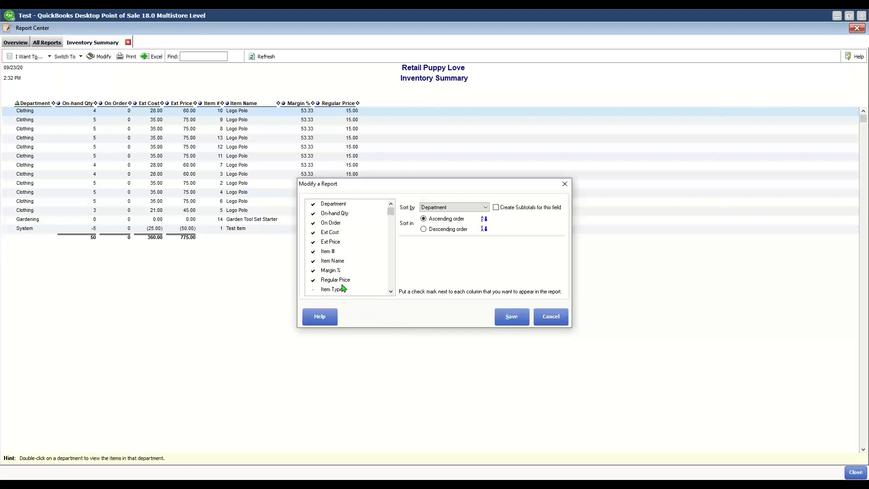
click(317, 289)
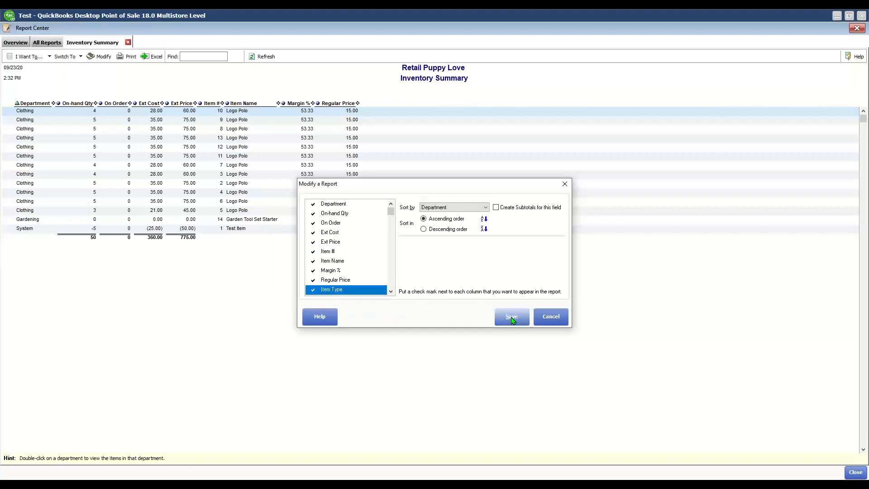
click(498, 315)
click(502, 315)
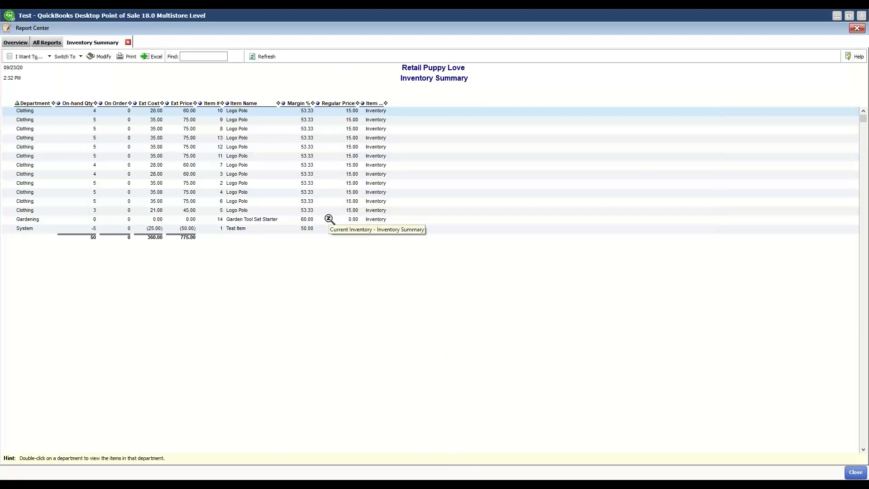
Memorize the modified Inventory Summary under My Reports with the name "Training Report."
click(37, 59)
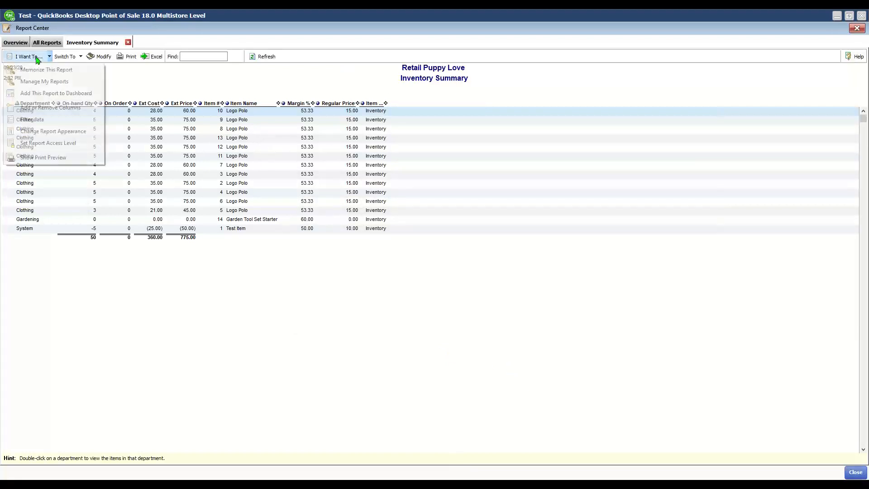
click(43, 69)
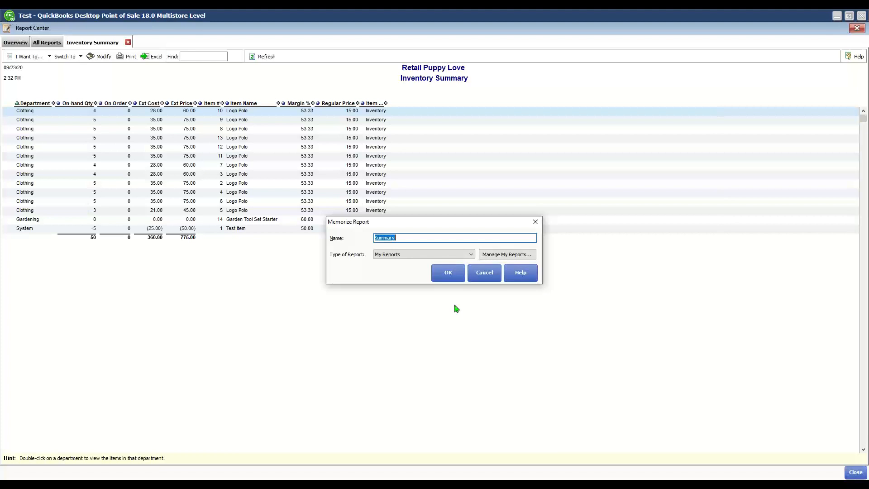
key(BackSpace)
text(In)
key(BackSpace)
key(BackSpace)
text(Training Report)
click(457, 281)
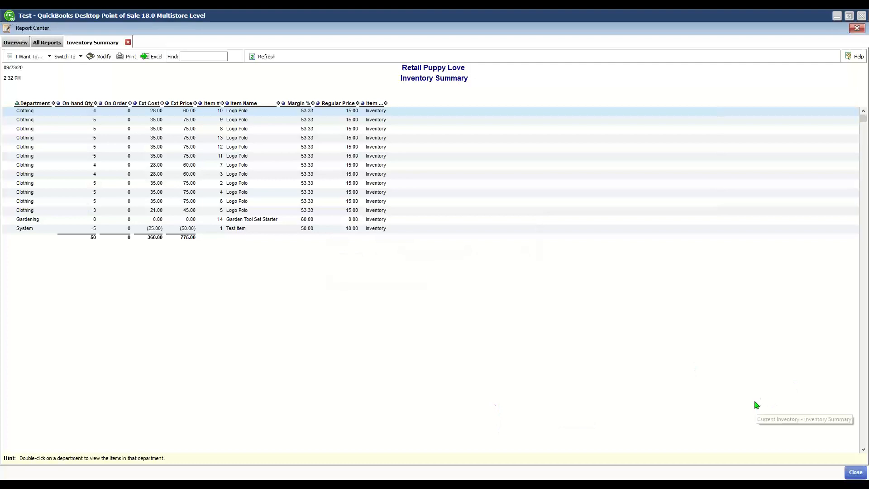
Close the Inventory Summary and the Report Center, and look up the new report in the memorized reports list
click(128, 42)
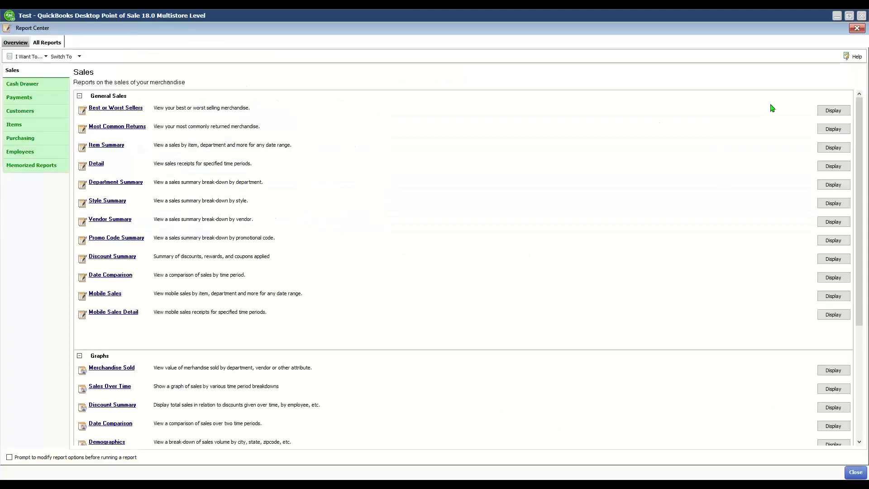
click(855, 472)
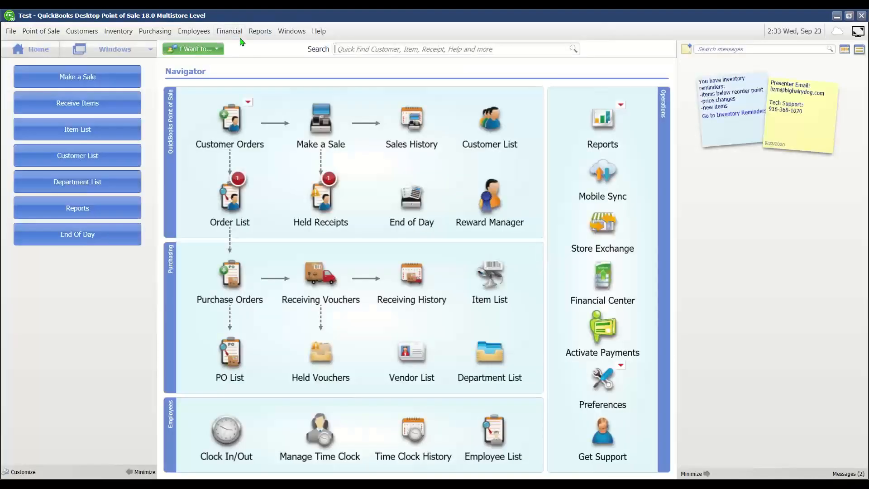
click(257, 31)
mouse_move(281, 154)
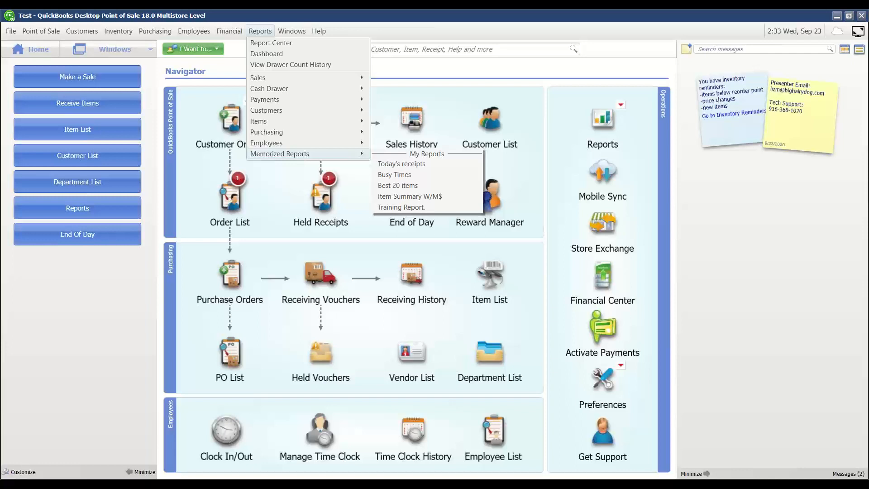
click(798, 254)
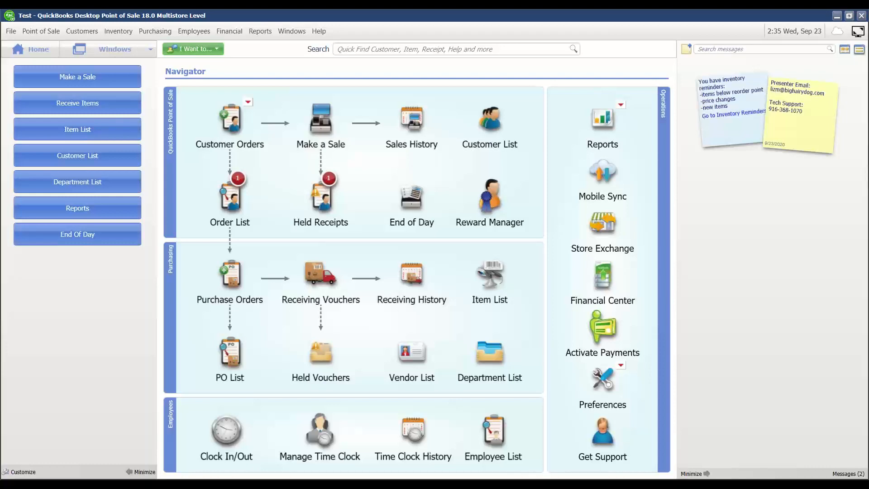
key(alt+Tab)
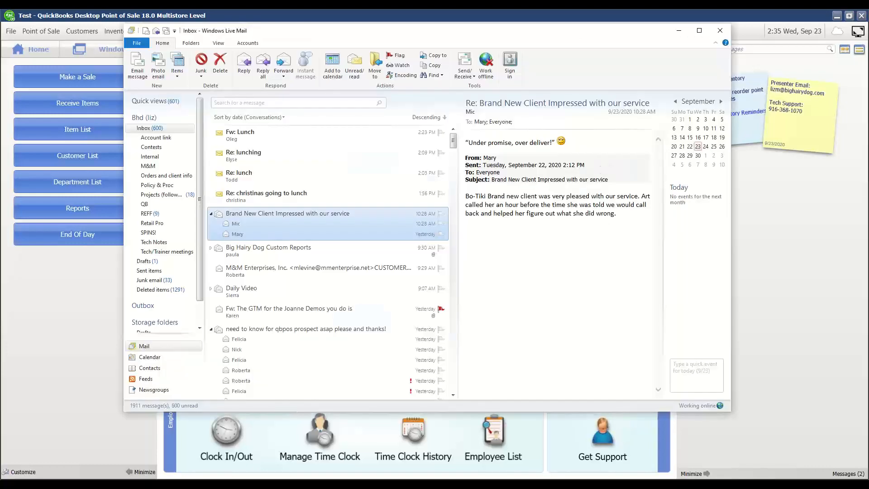
click(679, 30)
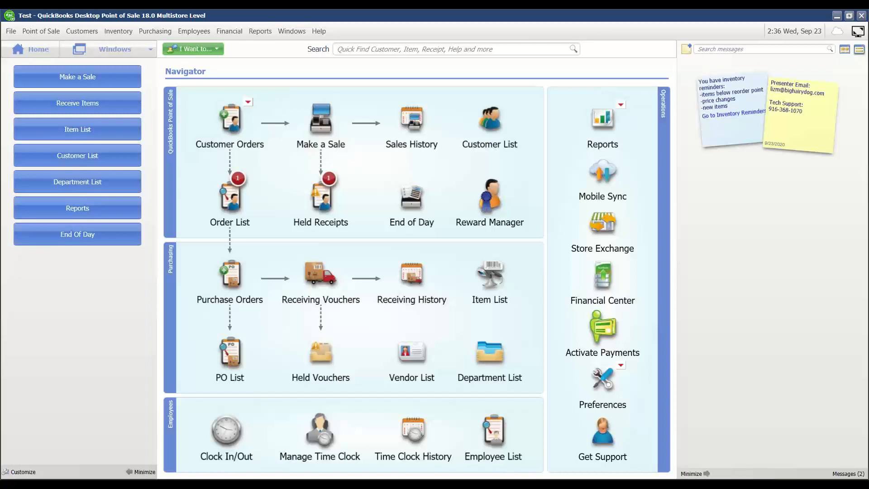
Start a new sales receipt
click(321, 122)
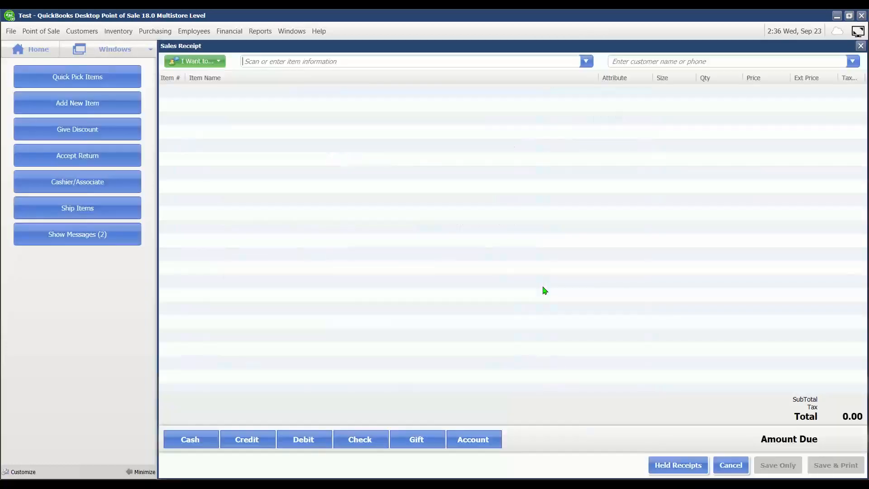